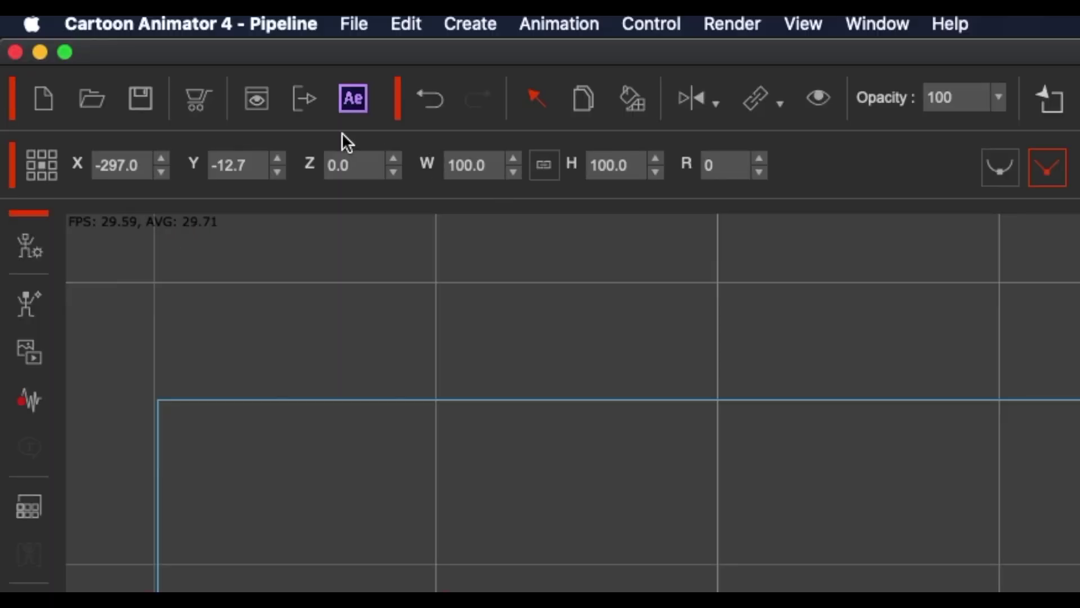
- Open the render settings for video output and set the MOV video codec to Apple ProRes 4444
click(298, 102)
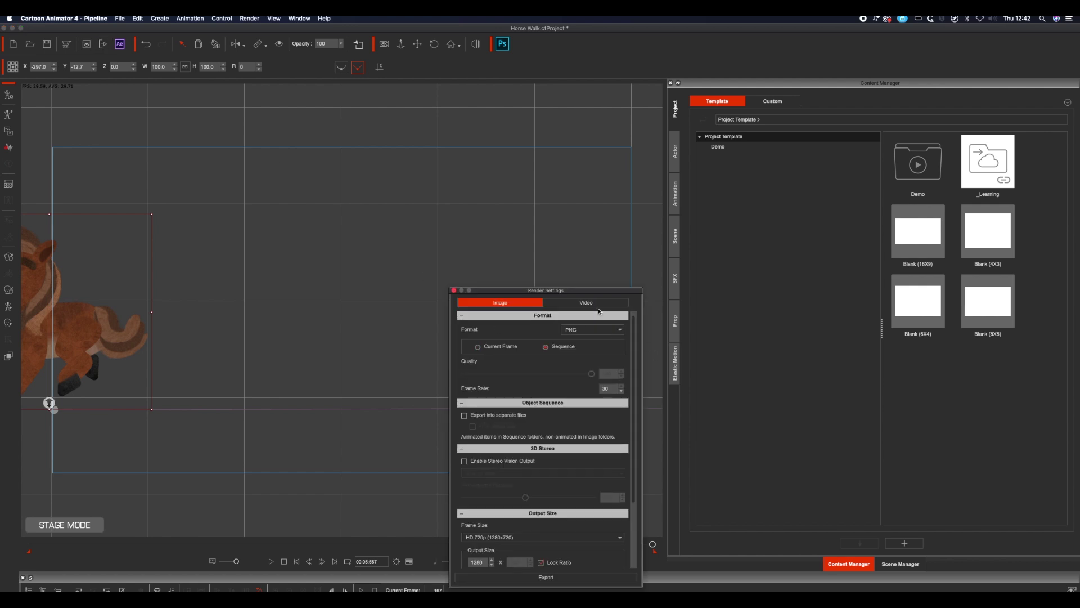
click(599, 307)
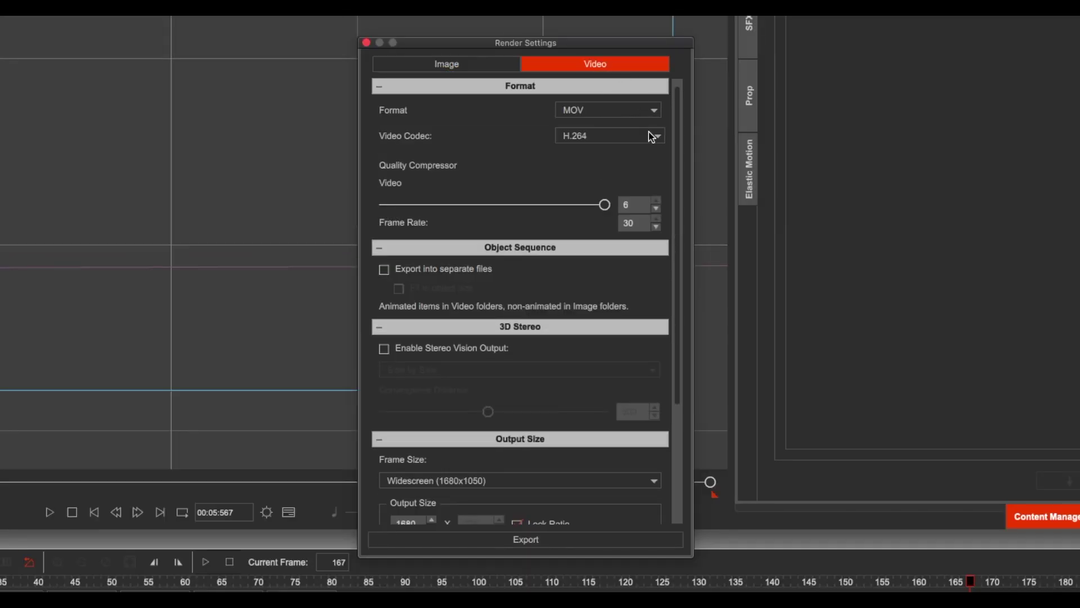
click(652, 136)
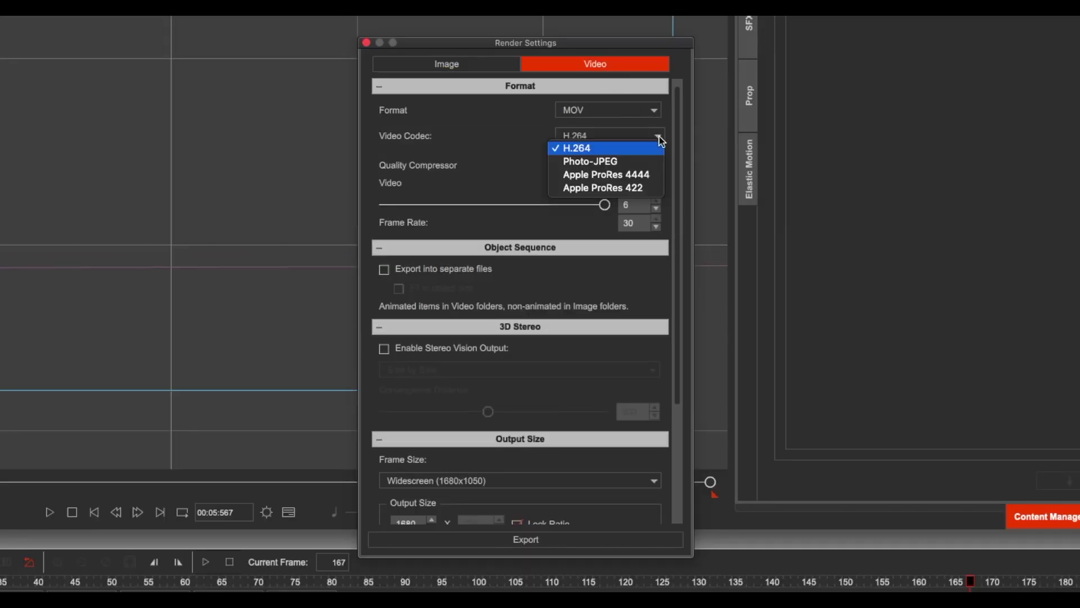
click(648, 178)
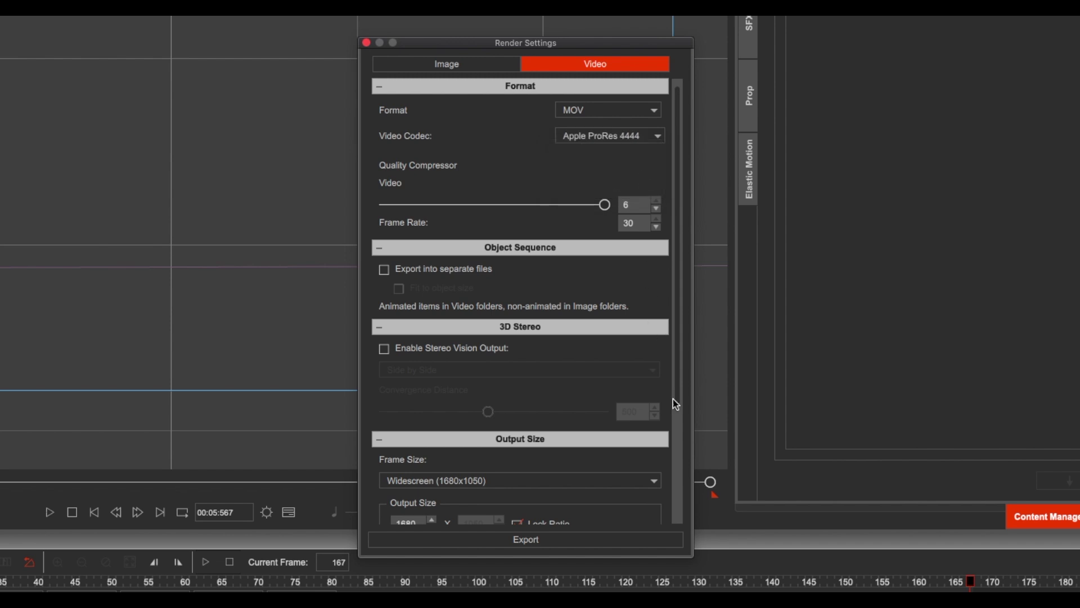
- Set the frame size to 4K 2016p (3840x2160) and export the video into the Horse folder
scroll(677, 443, down, 5)
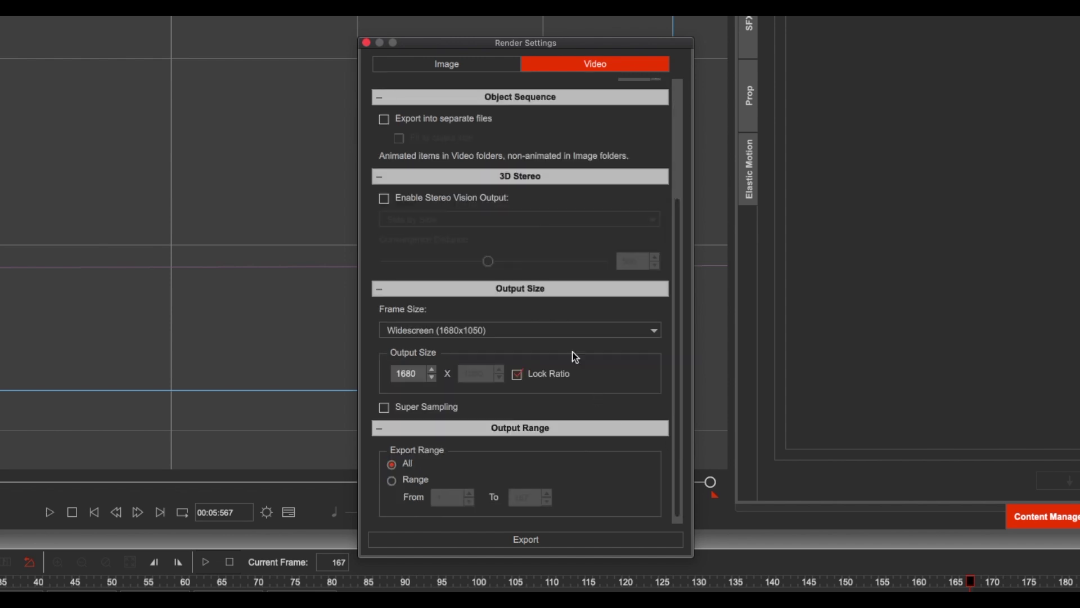
click(515, 332)
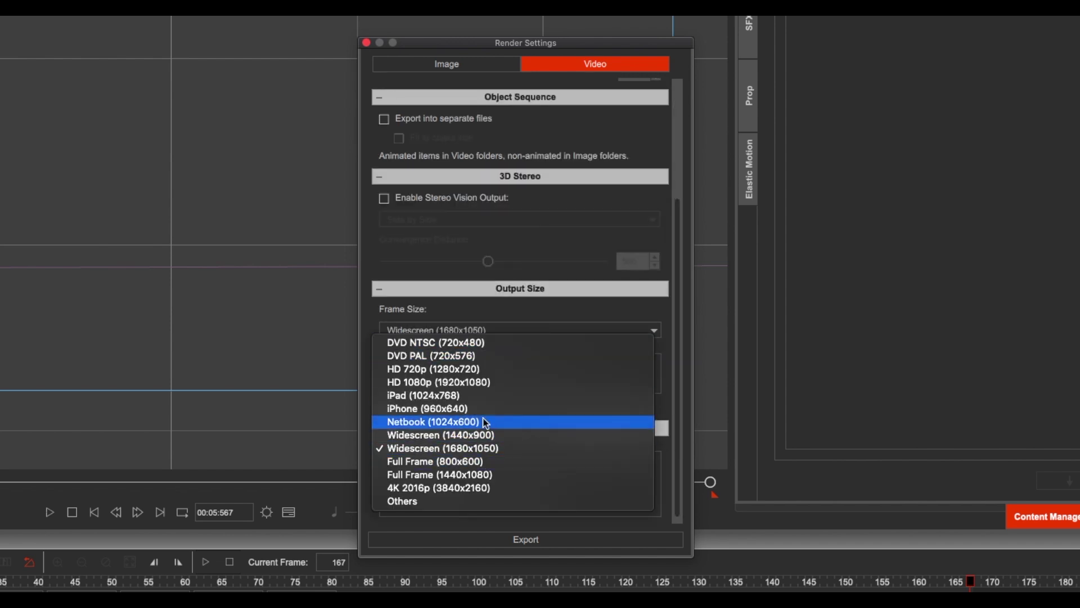
click(482, 488)
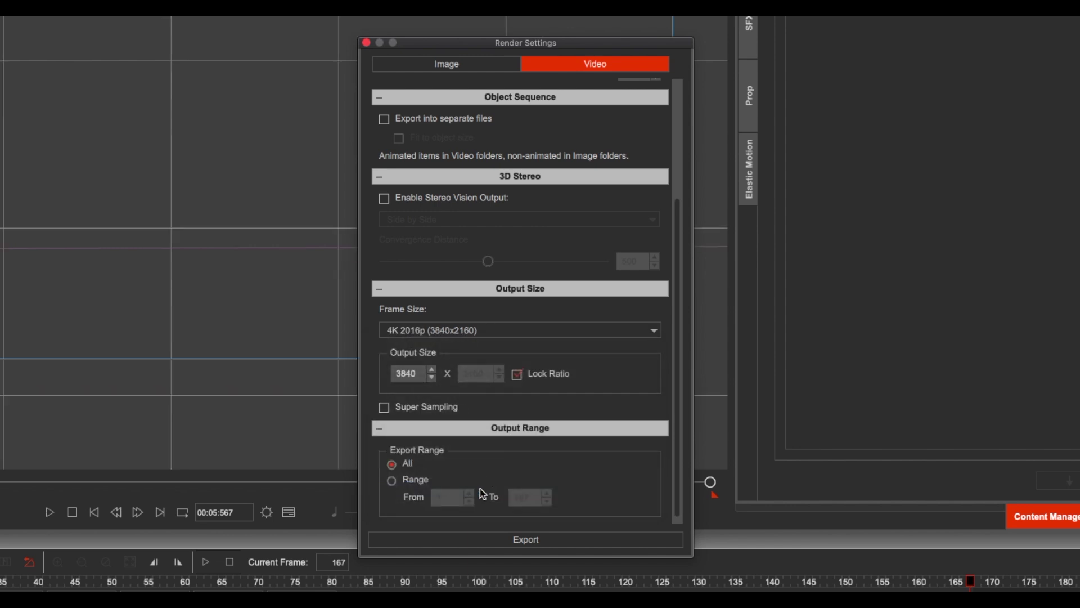
click(501, 539)
text(Ho)
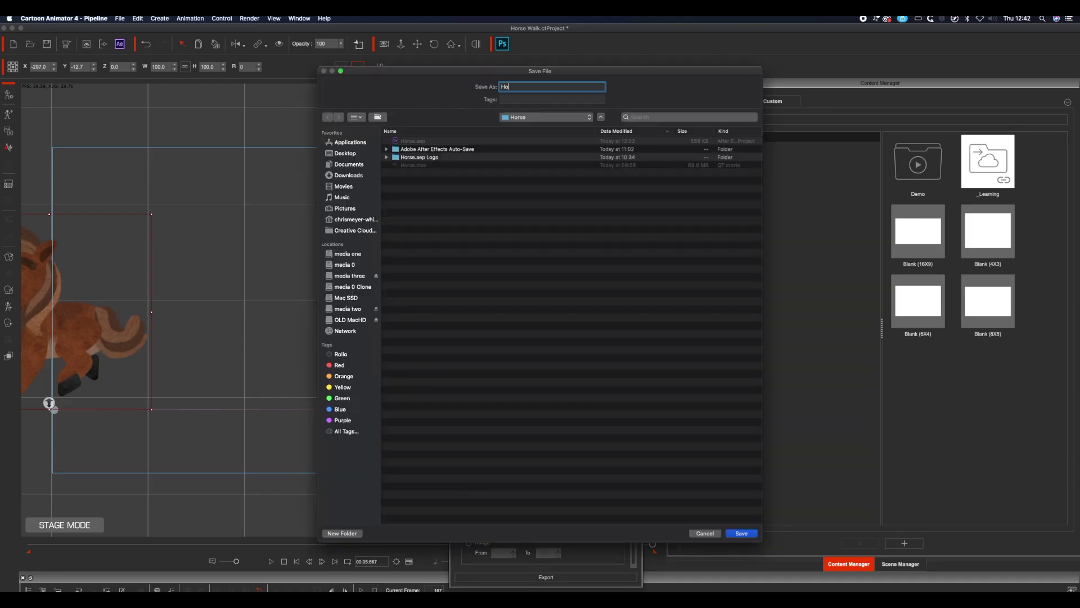
key(Return)
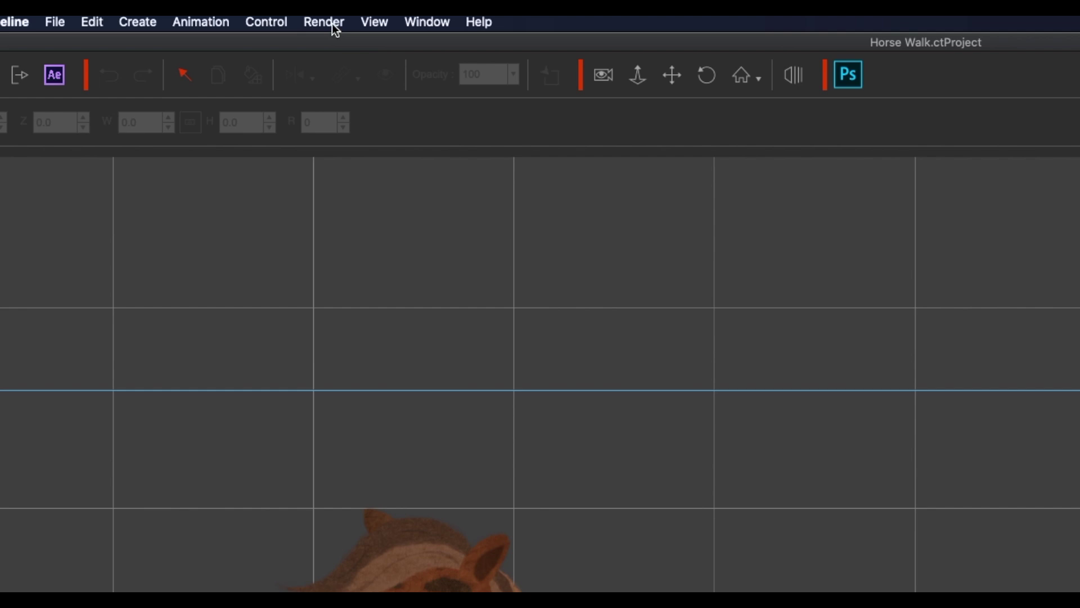
- Export the project to After Effects with the horse ca4 READY FLAT actor output as MOV Video
click(333, 24)
click(383, 148)
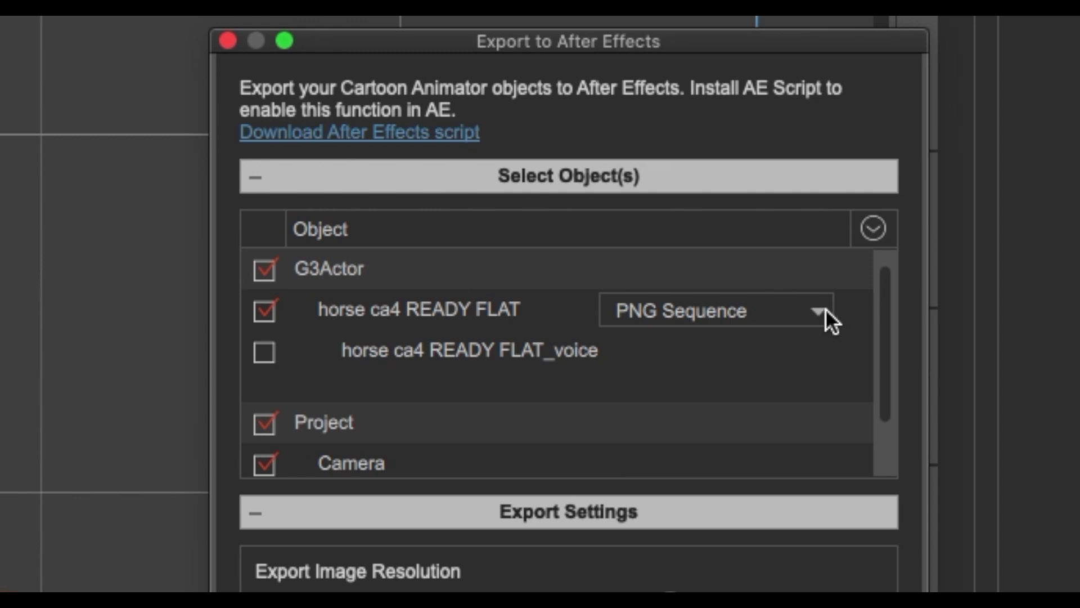
click(908, 163)
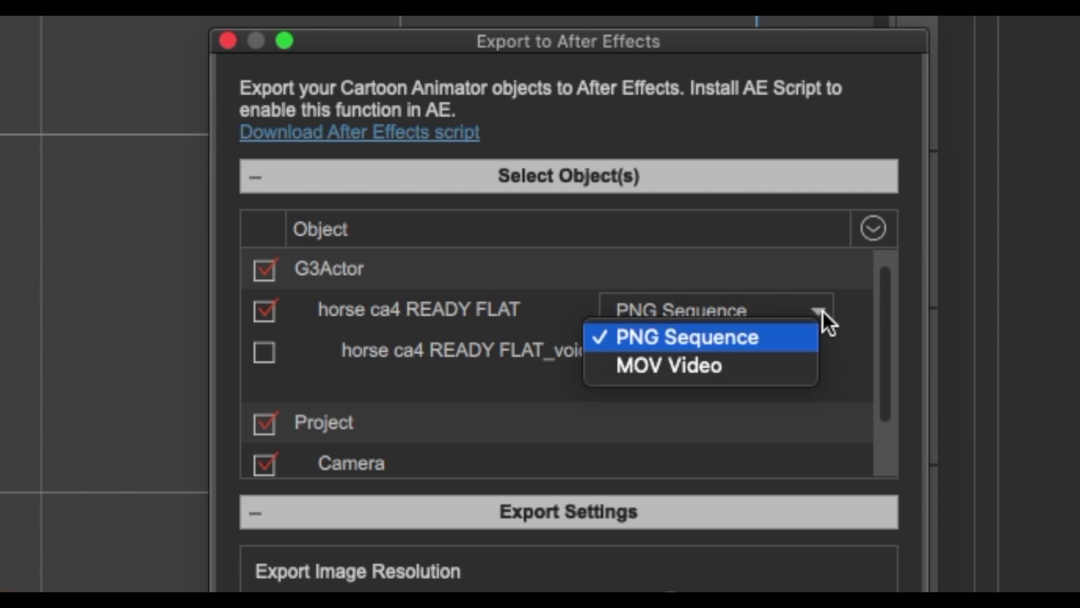
click(744, 354)
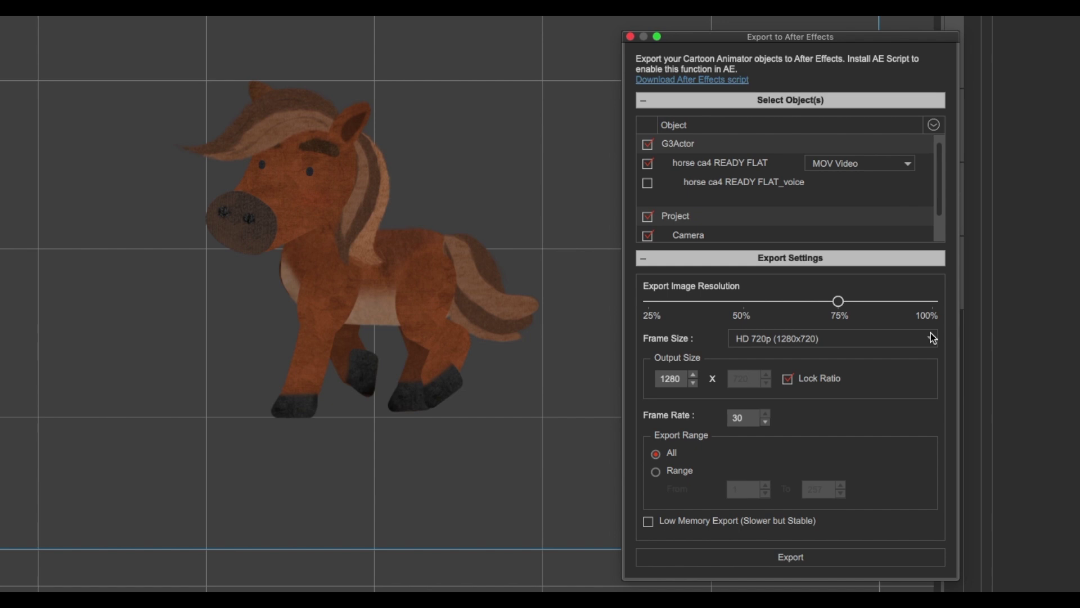
click(853, 558)
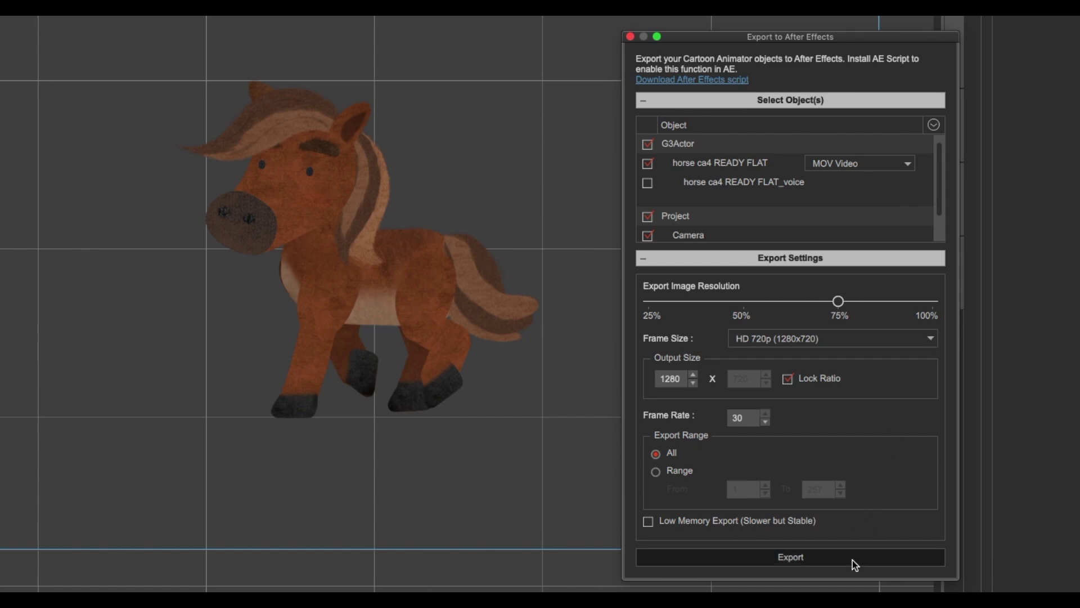
key(Return)
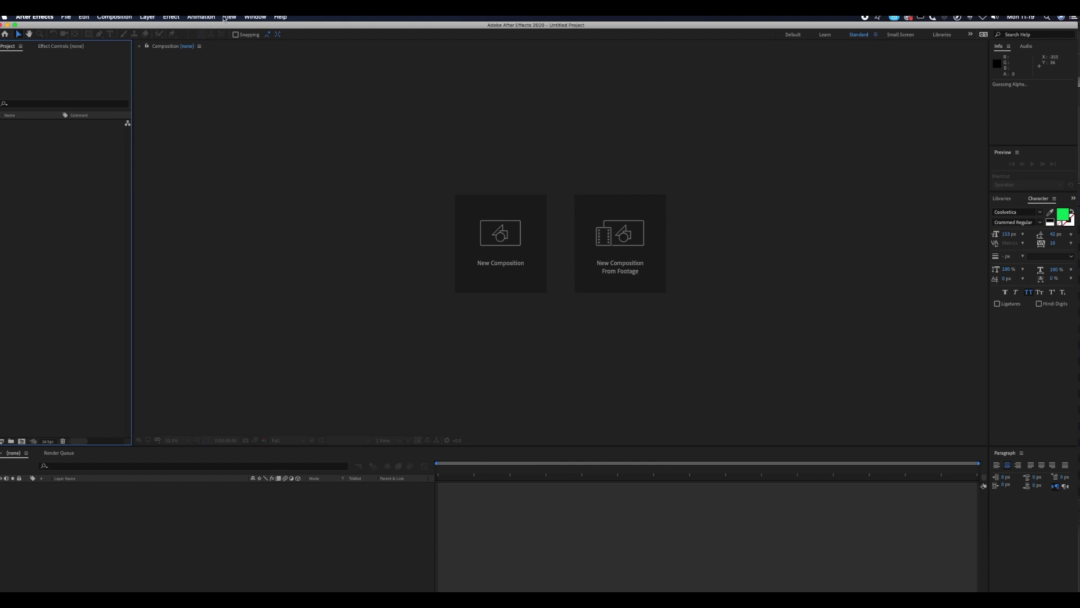
- In After Effects, import TEST HORSE.json with the Cartoon Animator - AE Script, then close the script window
click(254, 16)
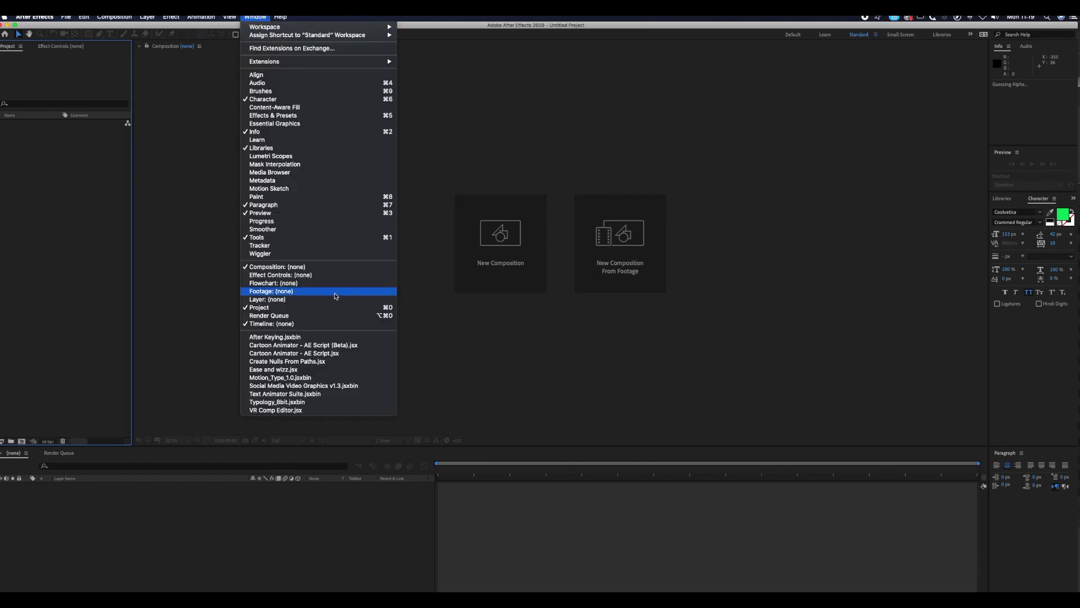
click(340, 354)
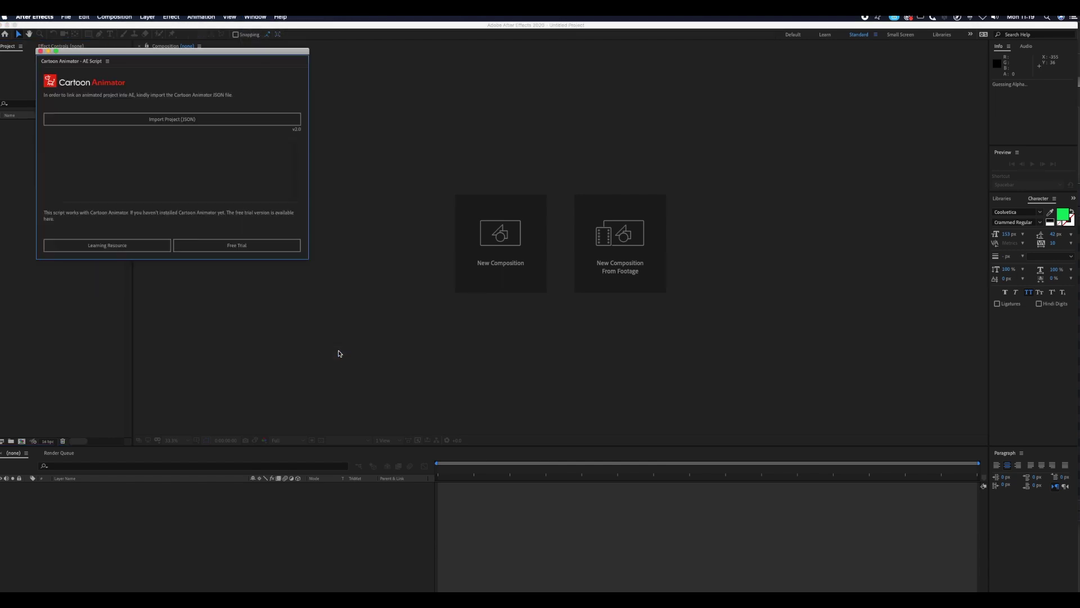
click(268, 119)
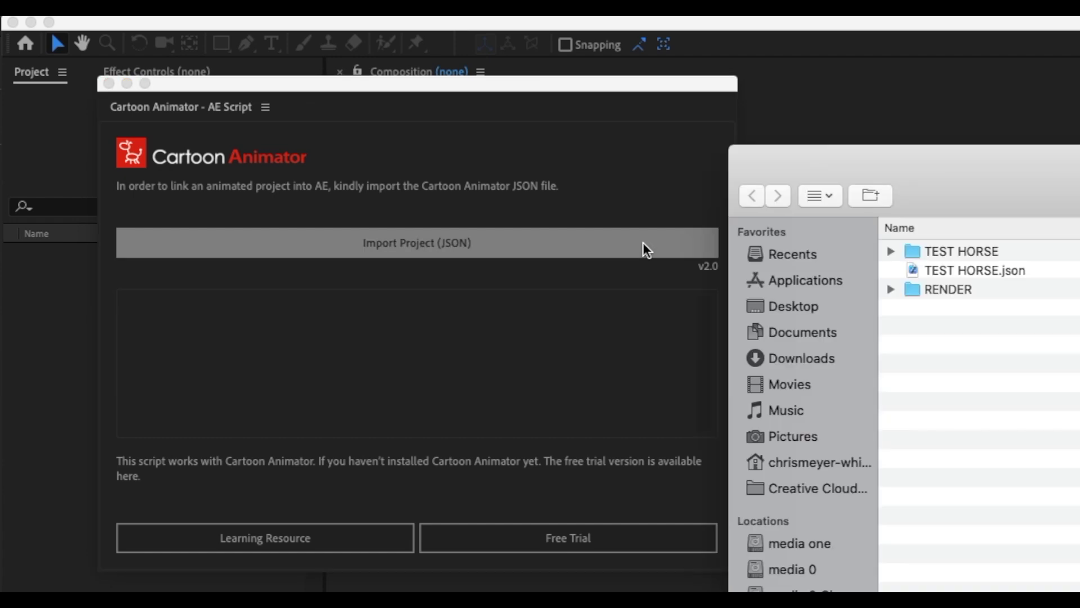
double_click(942, 269)
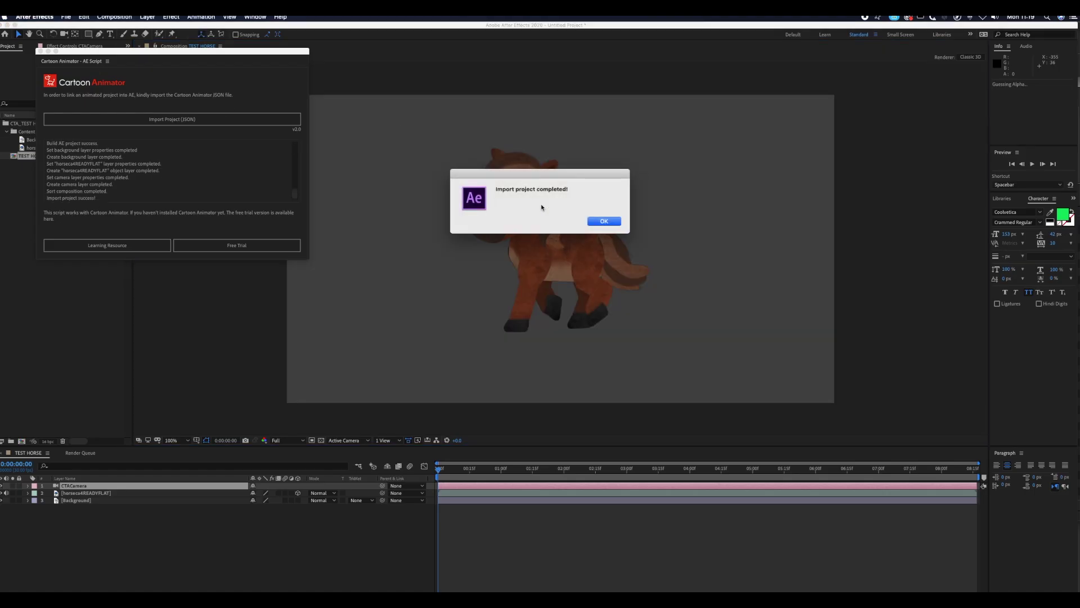
click(601, 221)
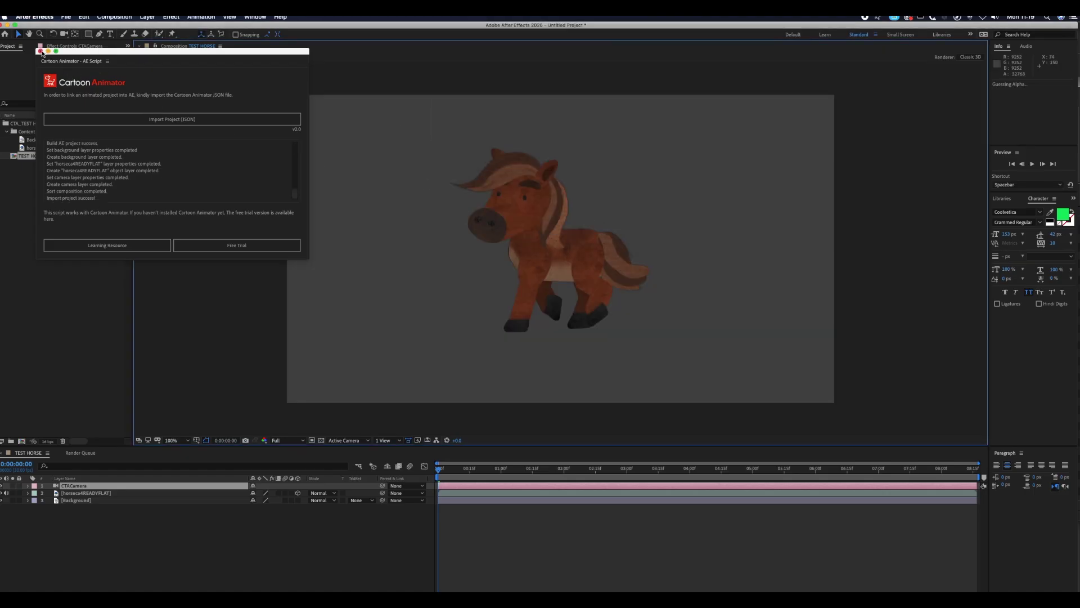
click(40, 52)
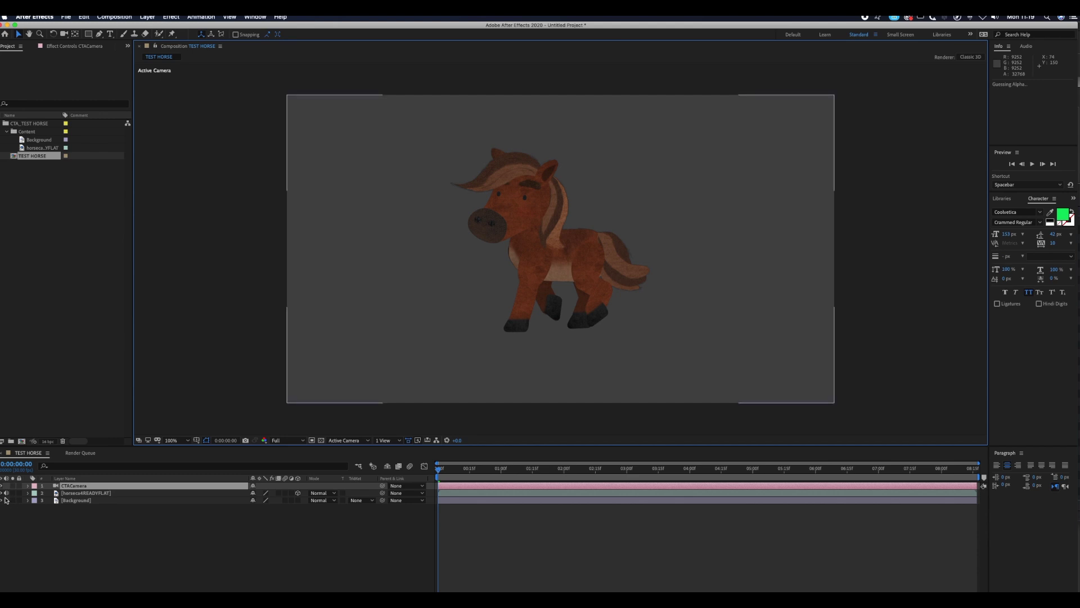
- Scrub the horse animation, inspect the horse footage's details, and toggle the Background layer's visibility to check transparency
drag(504, 472, 633, 476)
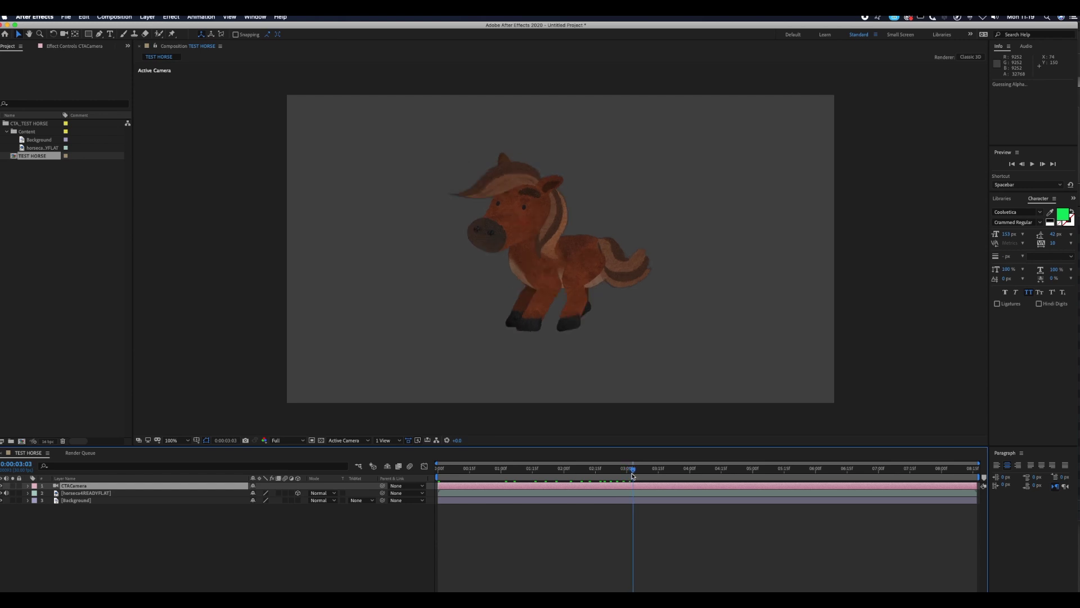
click(32, 149)
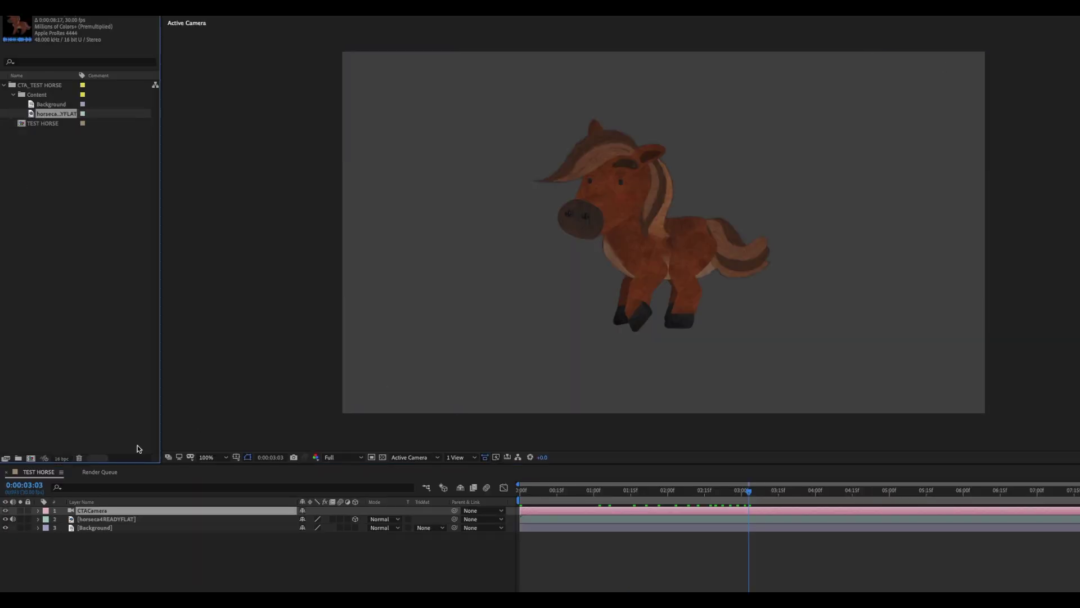
click(6, 528)
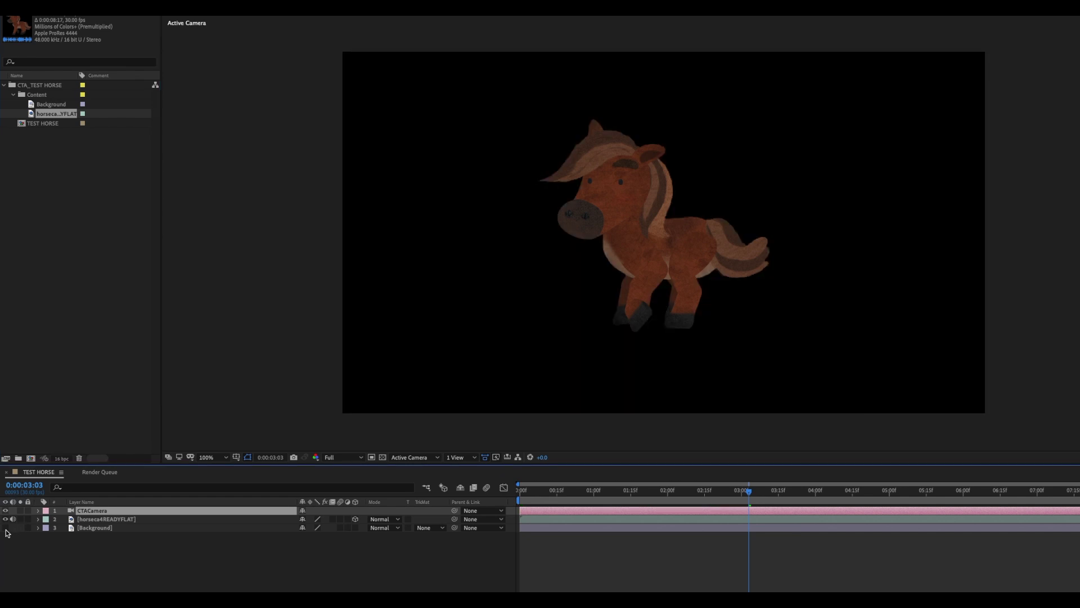
click(5, 528)
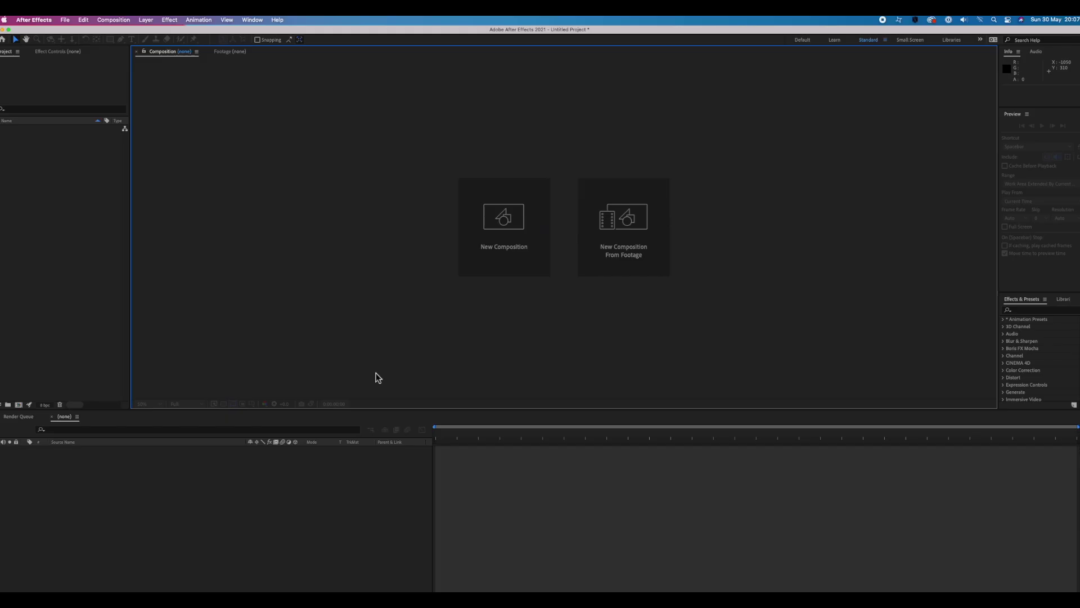
- Import the CTA and VIDEO ASSETS folders from AE FILES into the empty project
click(66, 21)
mouse_move(116, 145)
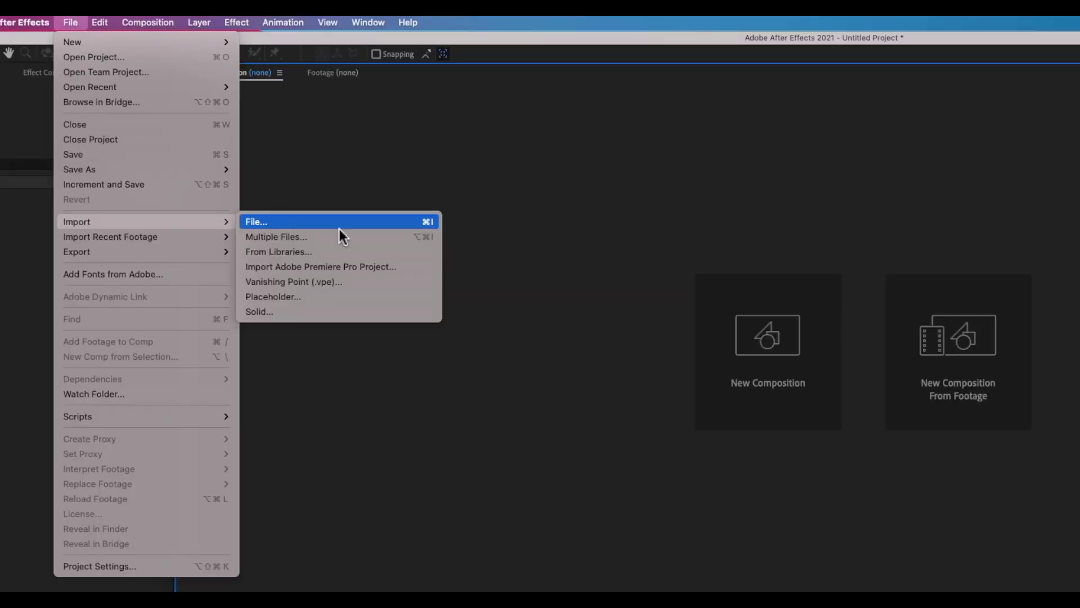
click(339, 225)
click(606, 210)
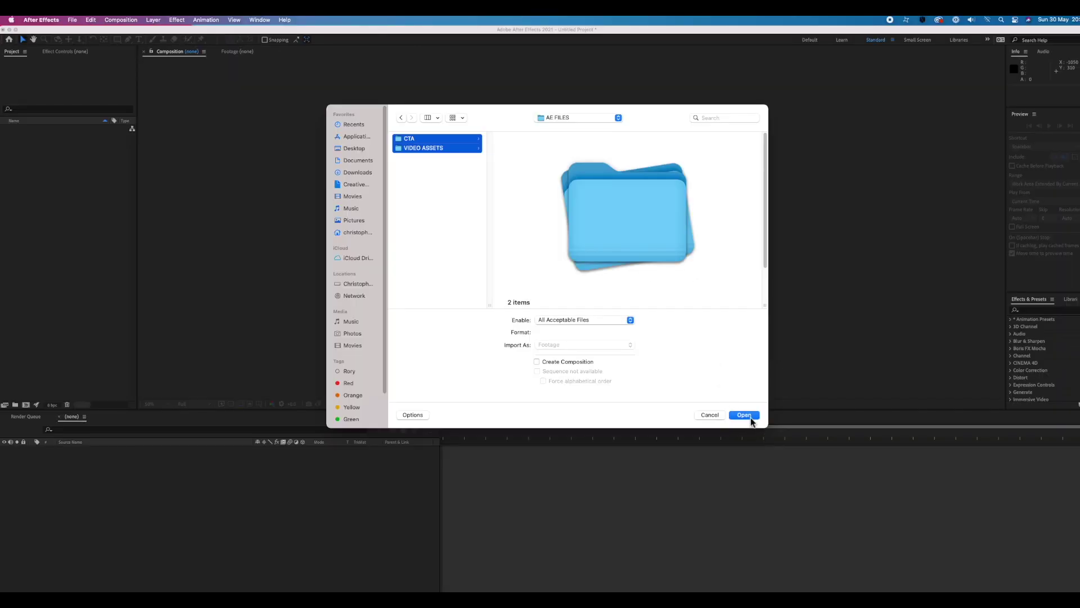
click(750, 417)
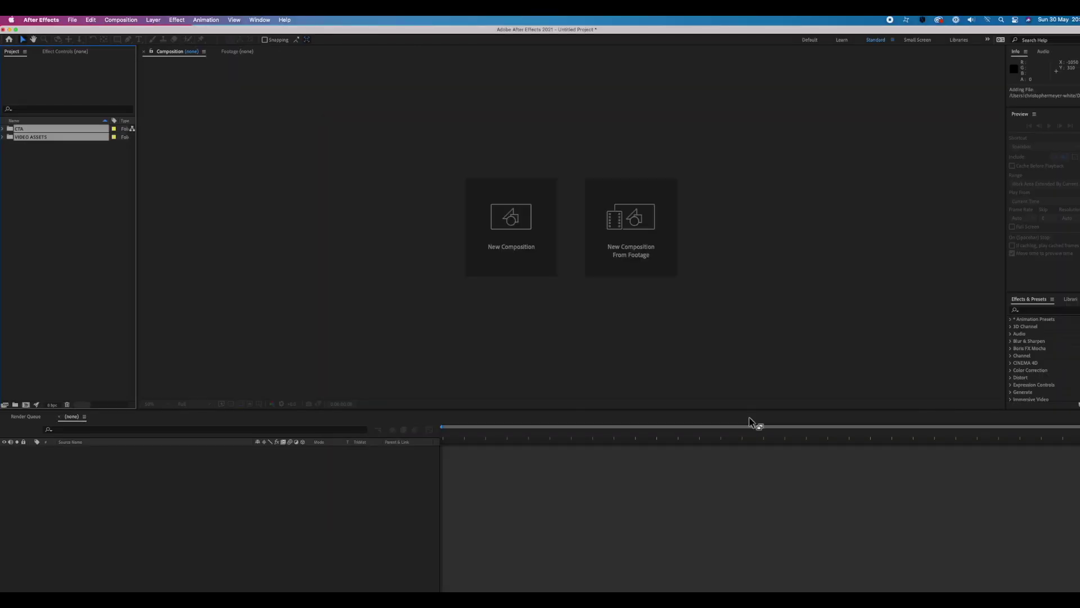
- Expand the CTA and VIDEO ASSETS folders and select Horse.mov to review the imported clips
click(75, 209)
click(2, 128)
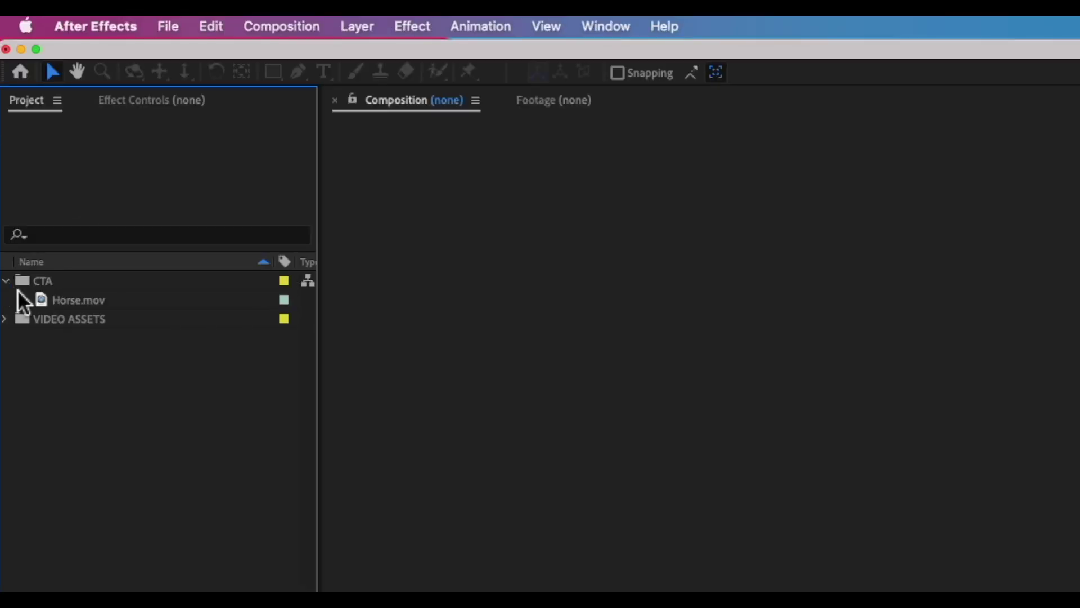
click(38, 136)
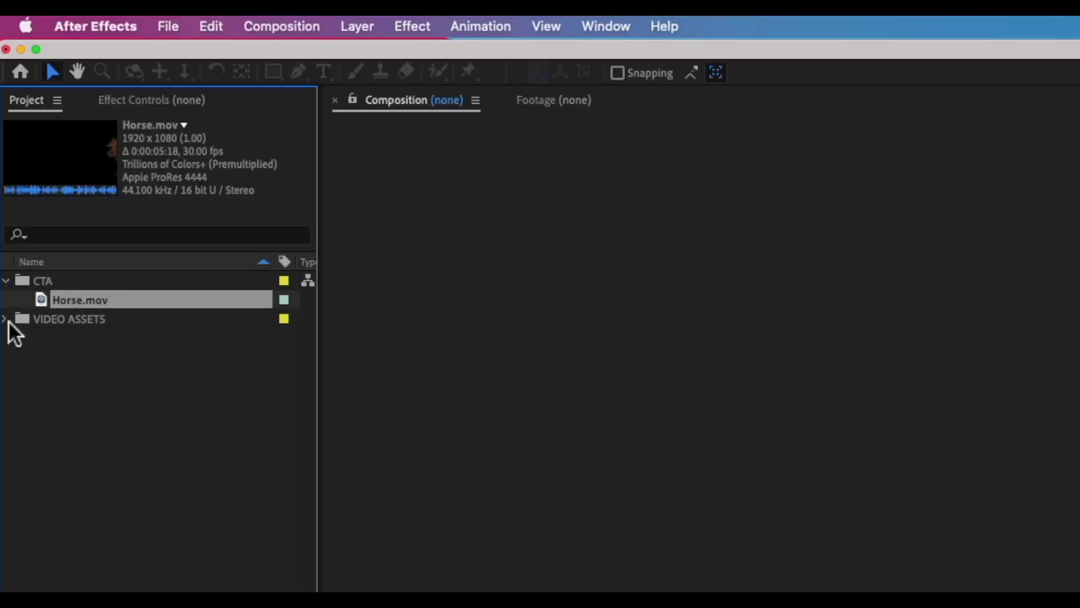
click(7, 320)
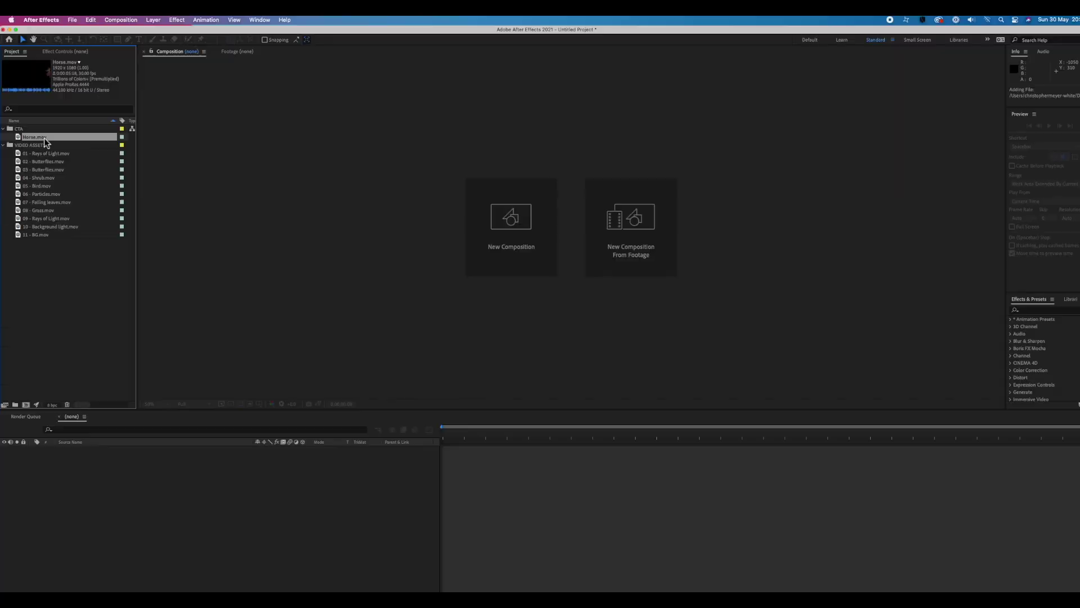
- Create a composition from Horse.mov and place 11 - BG.mov beneath the horse layer
mouse_move(103, 300)
mouse_down()
mouse_move(101, 316)
mouse_move(44, 291)
mouse_move(95, 281)
mouse_up()
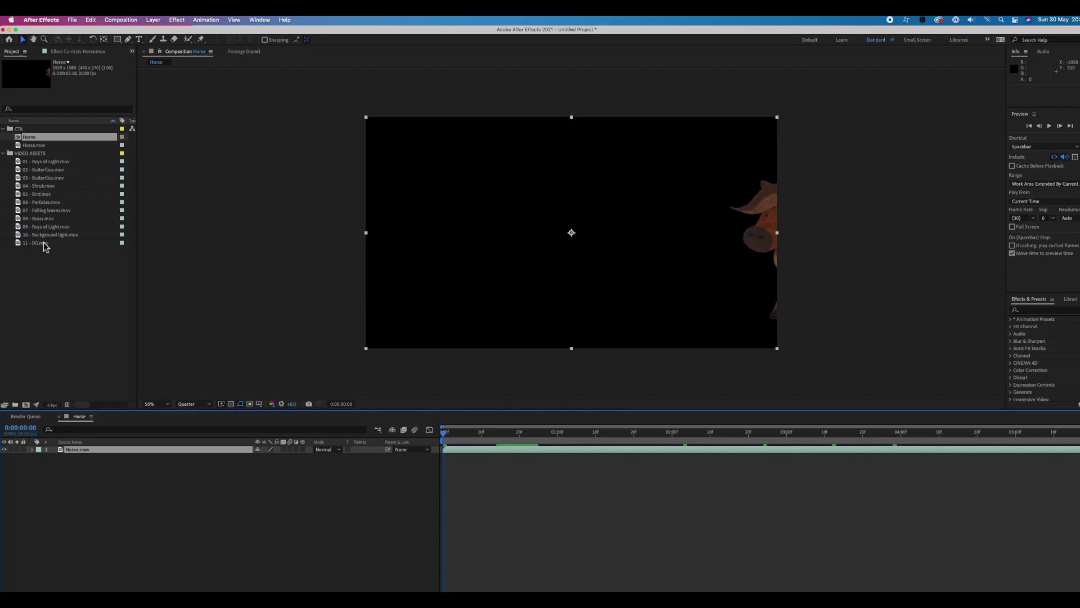
drag(44, 246, 81, 475)
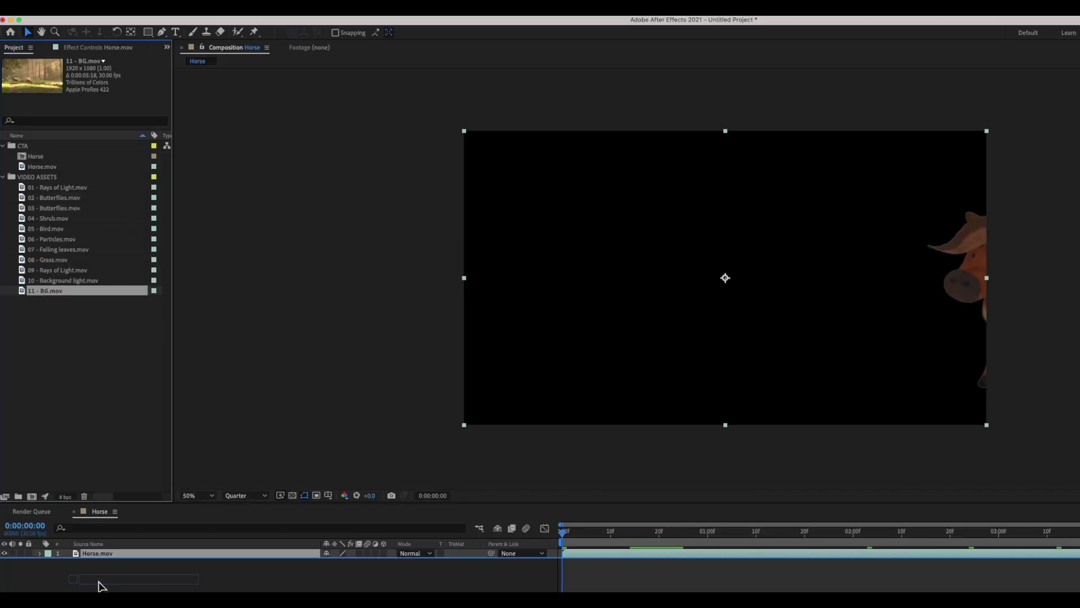
drag(100, 586, 101, 583)
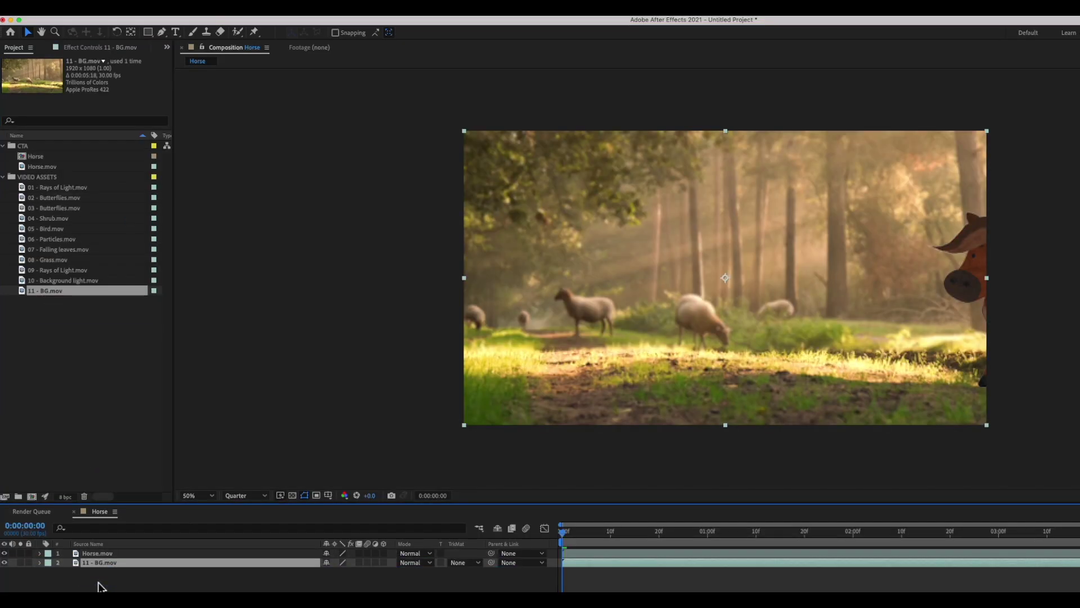
- Insert 10 - Background light.mov between the horse and the background, and set its blending mode to Overlay
drag(62, 280, 102, 561)
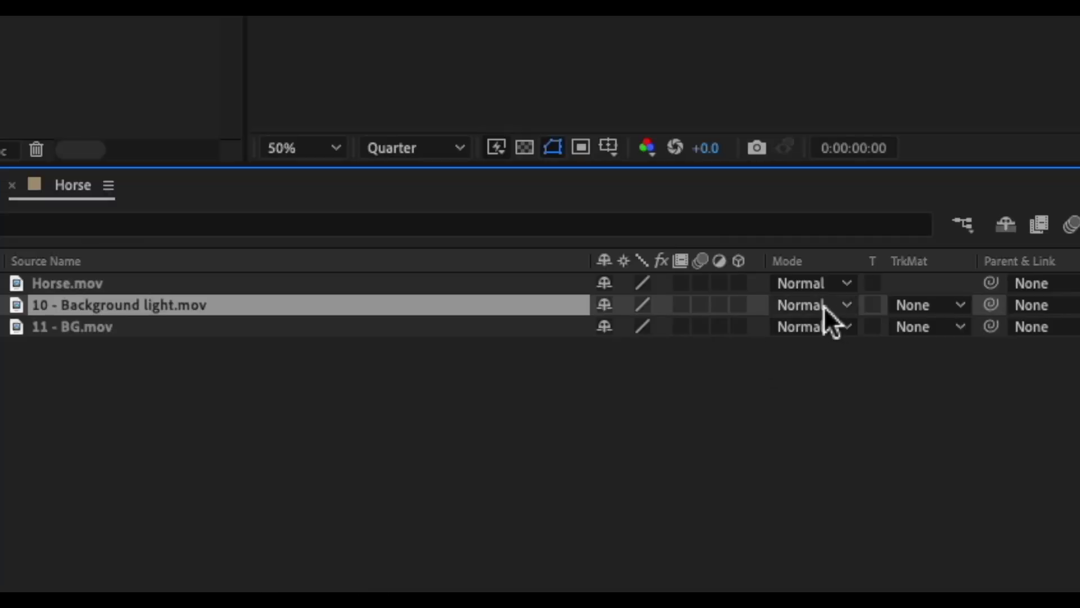
click(826, 306)
click(427, 541)
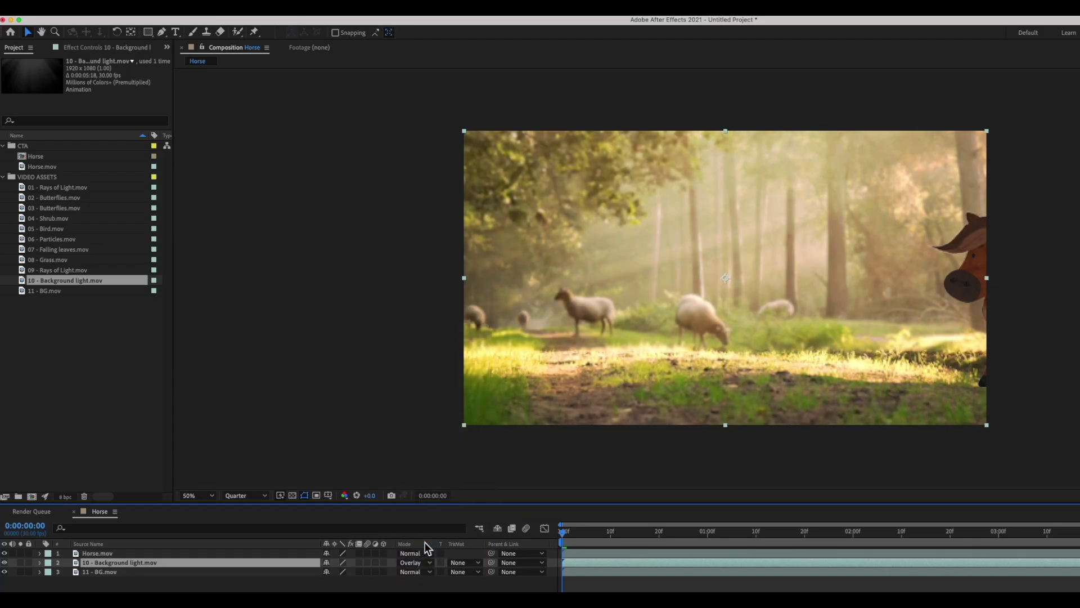
- Insert 09 - Rays of Light.mov between the horse and 10 - Background light.mov, and set its blending mode to Overlay
click(56, 271)
drag(78, 269, 120, 561)
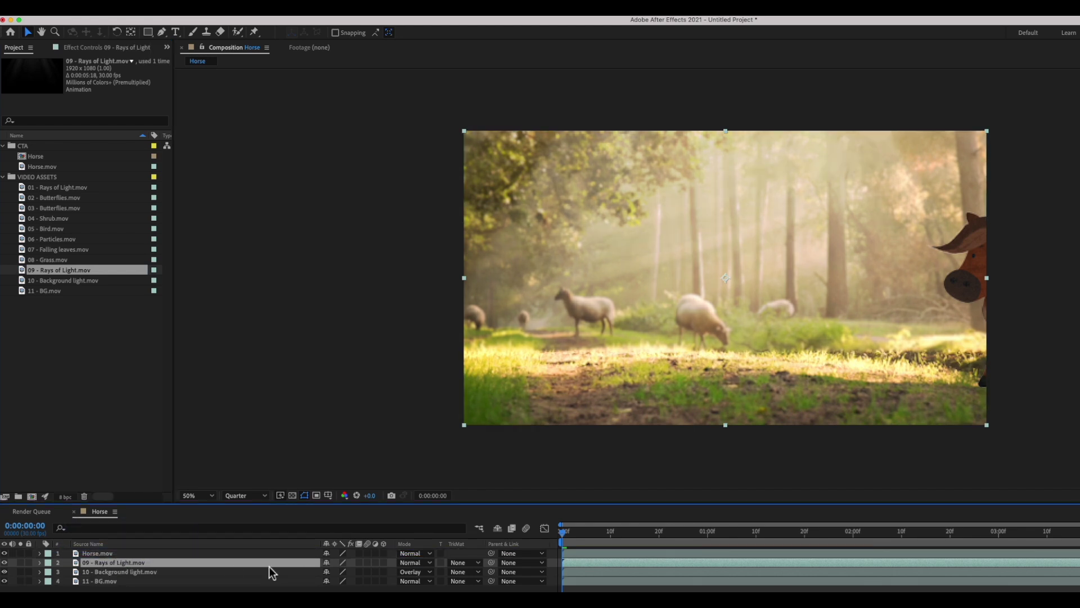
click(406, 562)
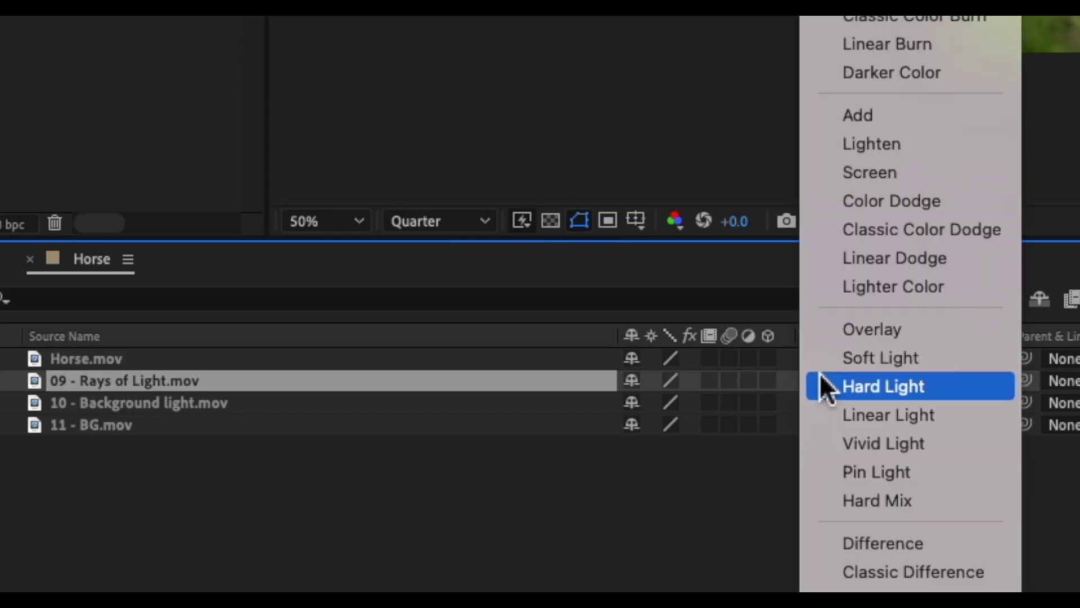
click(851, 333)
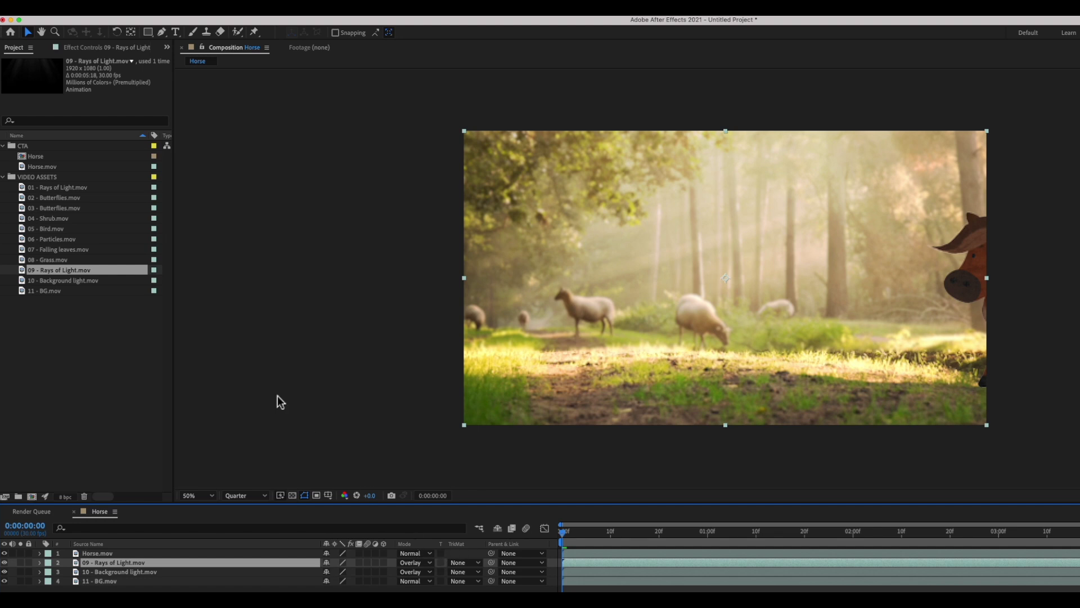
- Stack the falling leaves, particles, bird, shrub and two butterflies clips above the horse layer, ordered from 07 up to 02
click(68, 251)
drag(90, 252, 138, 552)
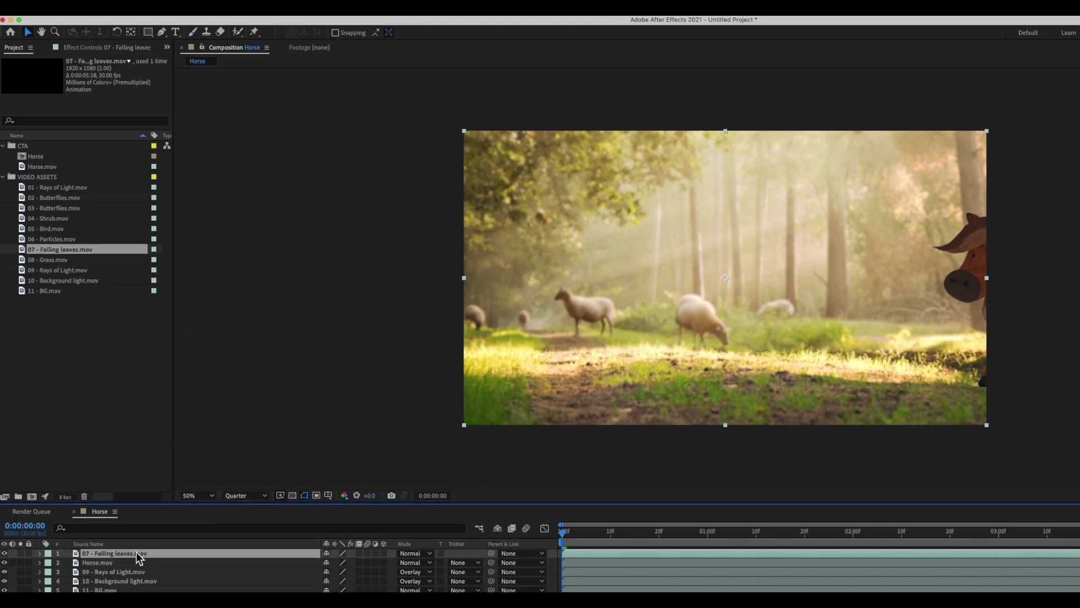
drag(67, 242, 113, 554)
click(968, 530)
click(51, 228)
drag(51, 229, 112, 553)
drag(50, 208, 110, 554)
drag(54, 198, 109, 556)
- Add 01 - Rays of Light.mov as the topmost layer and set its blending mode to Overlay
drag(54, 187, 119, 554)
click(416, 553)
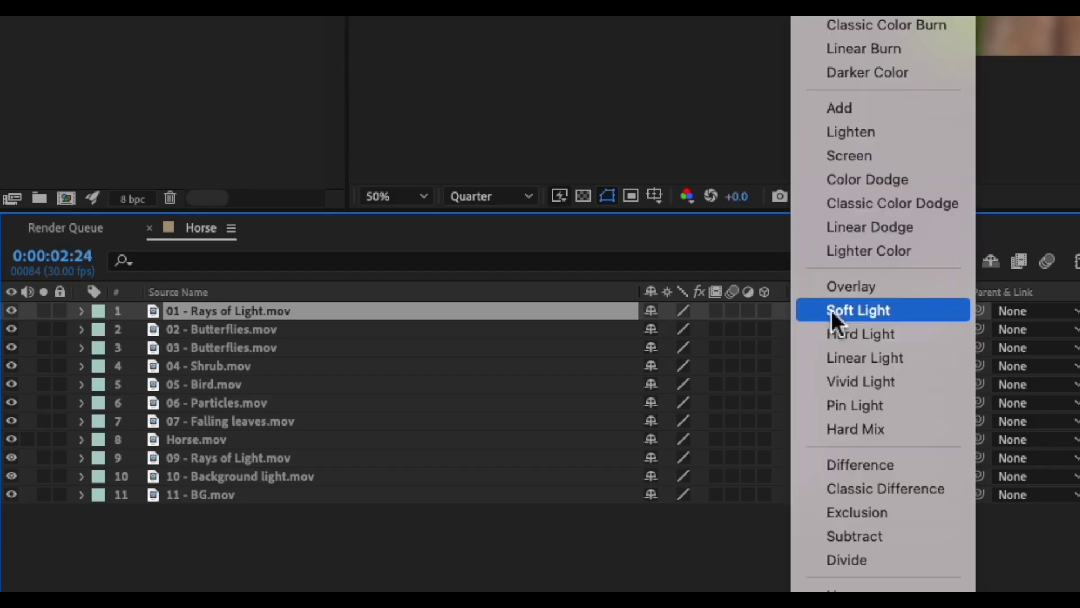
click(839, 290)
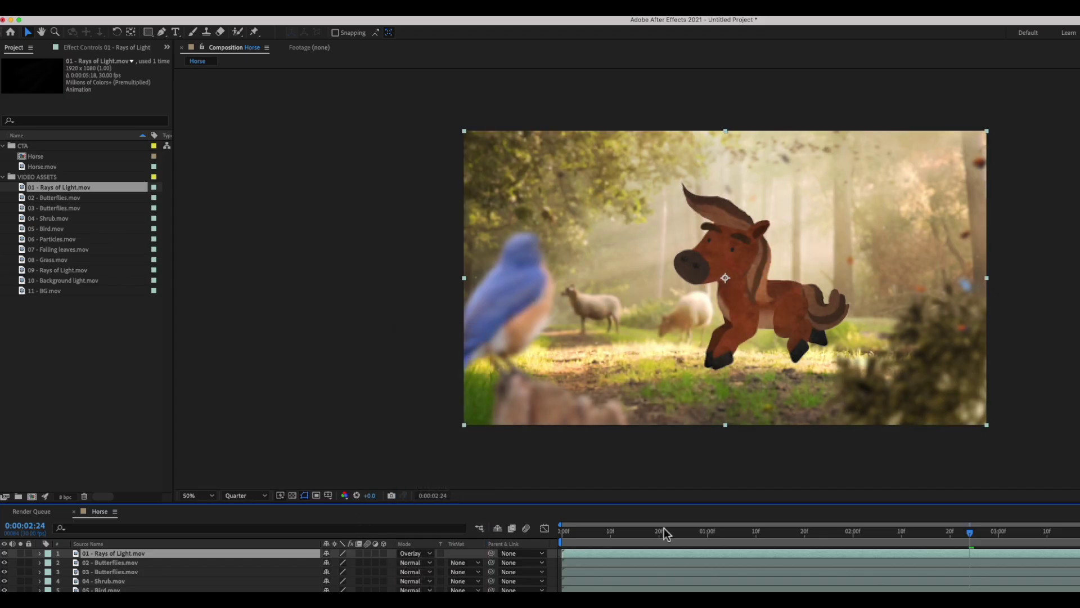
- Scrub the composition to 0:00:02:00 and apply the Shadow Studio 2 effect to the Horse.mov layer
drag(664, 530, 1079, 537)
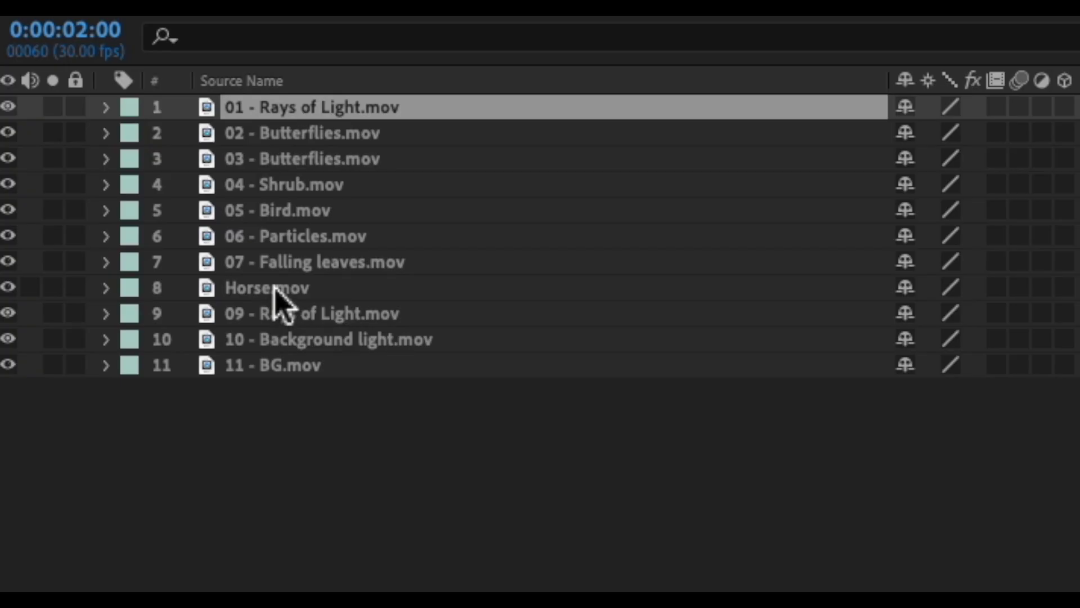
click(272, 285)
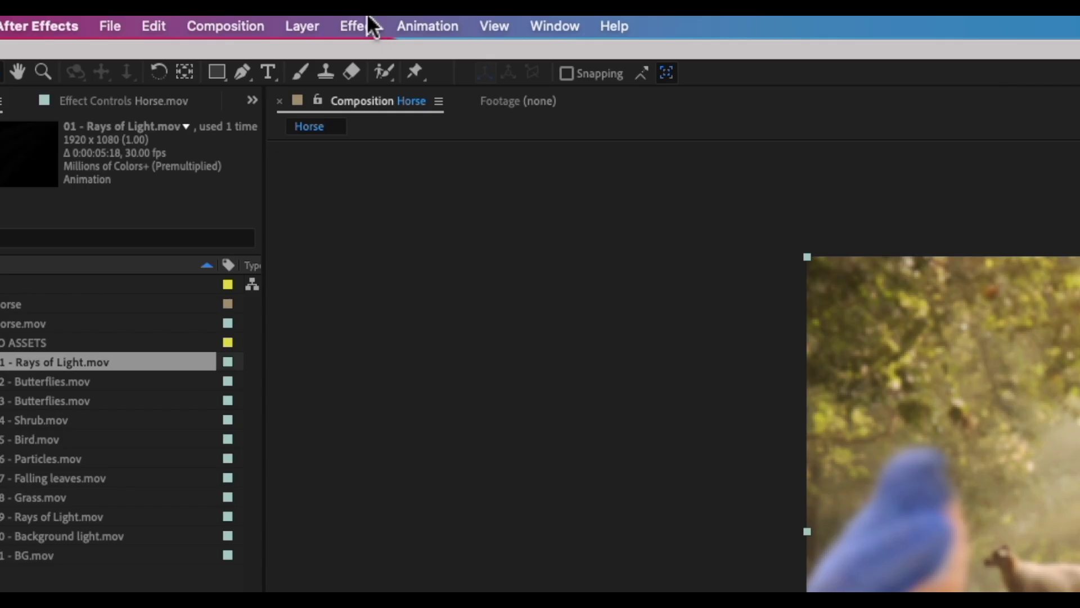
click(371, 25)
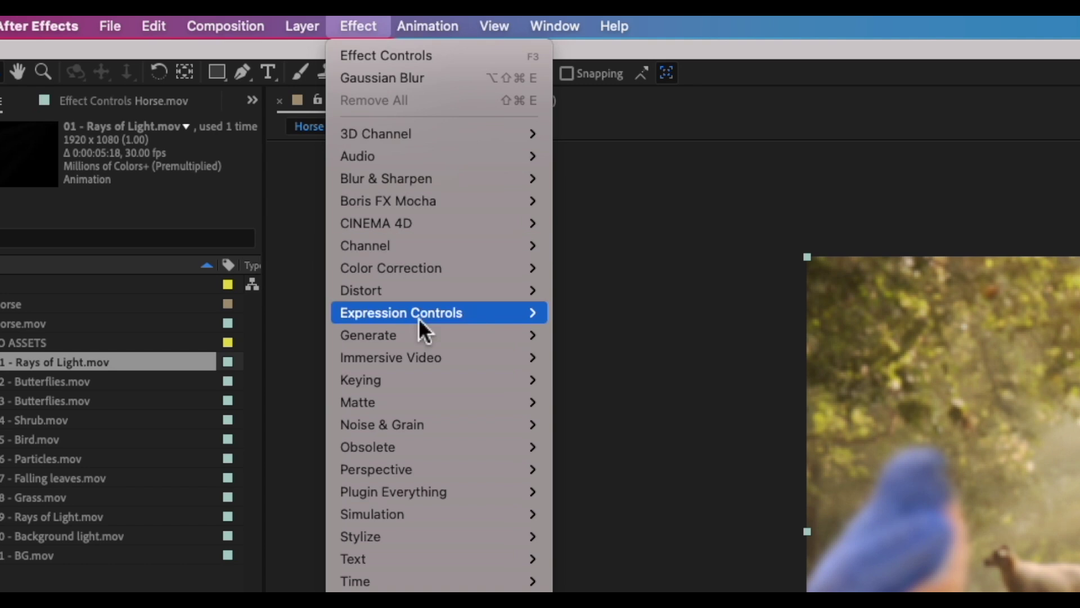
mouse_move(456, 488)
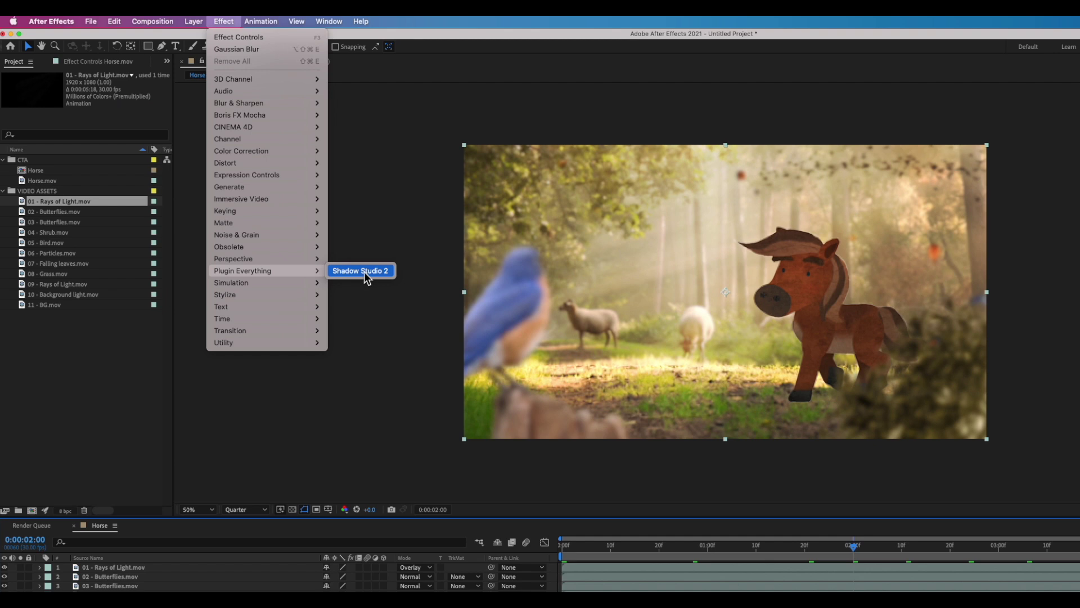
click(732, 275)
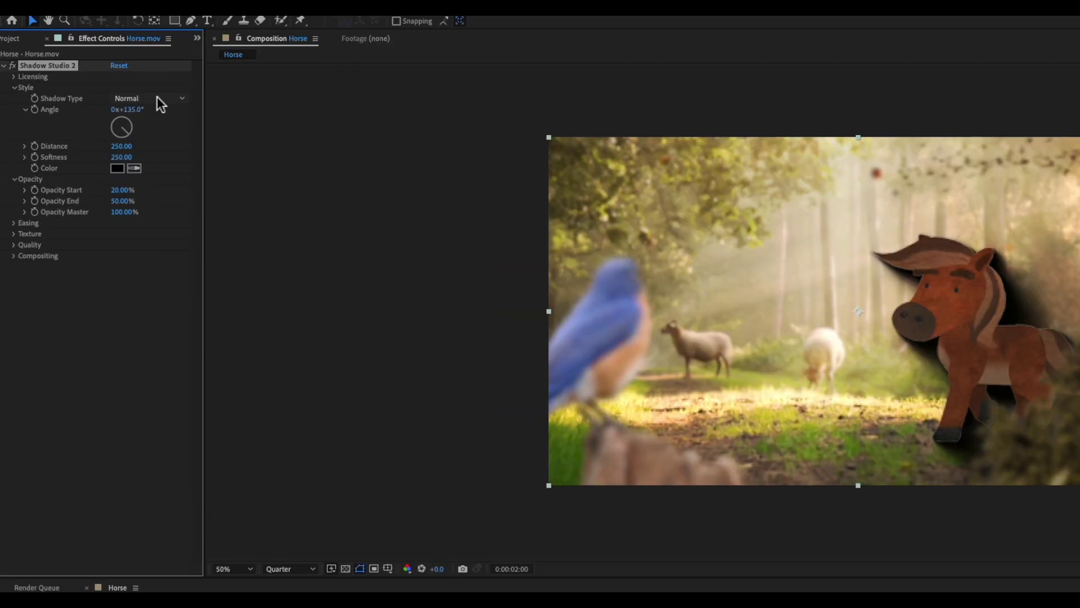
- Set the horse's Shadow Studio 2 shadow type to Inner and its distance to 40
click(133, 113)
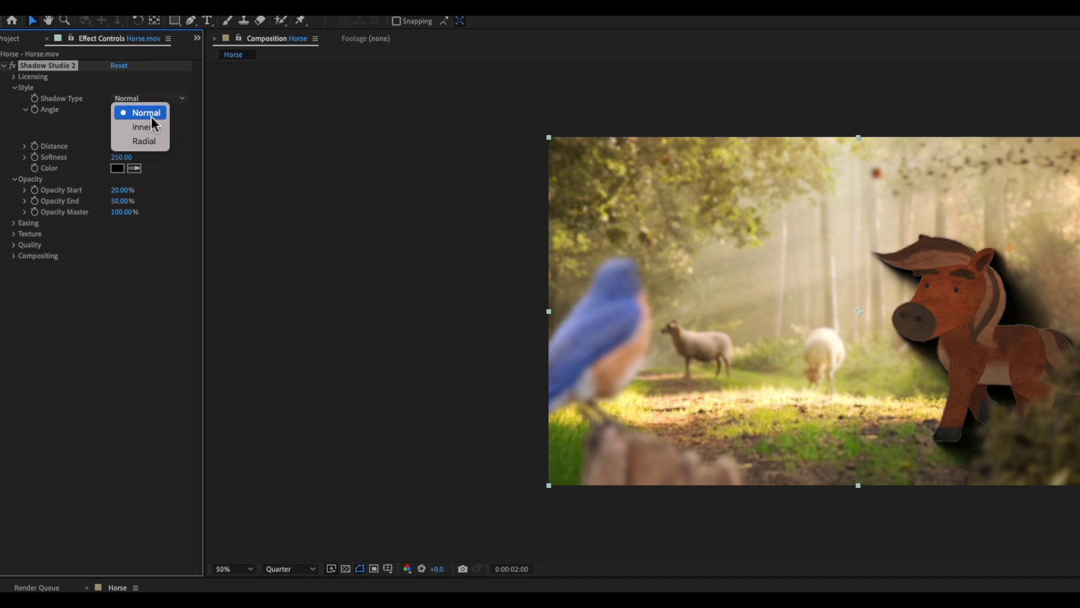
click(125, 137)
click(122, 146)
text(1)
key(Return)
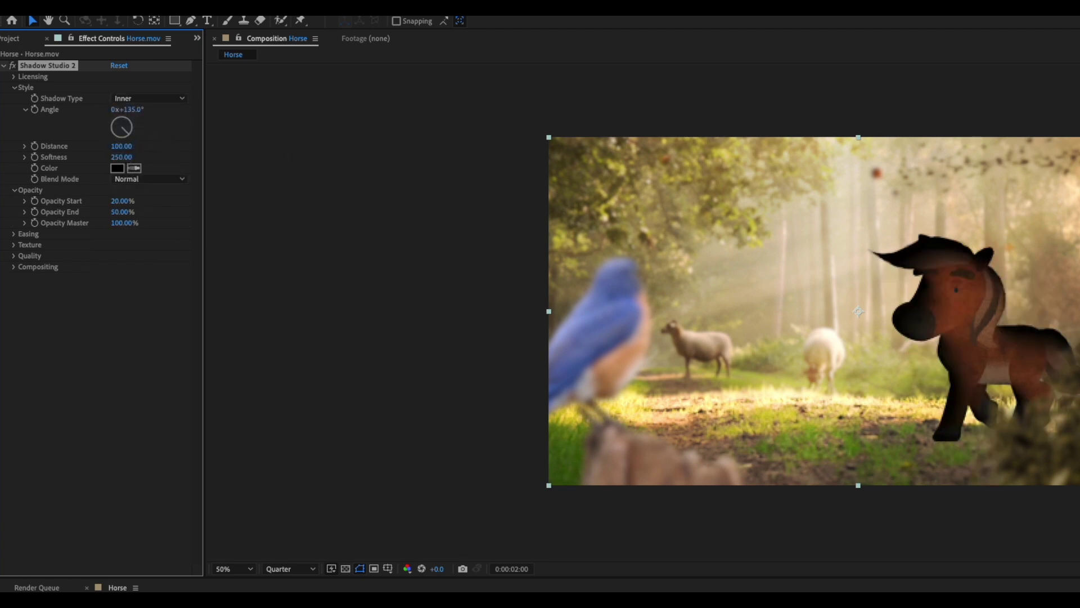
click(124, 146)
text(40)
key(Return)
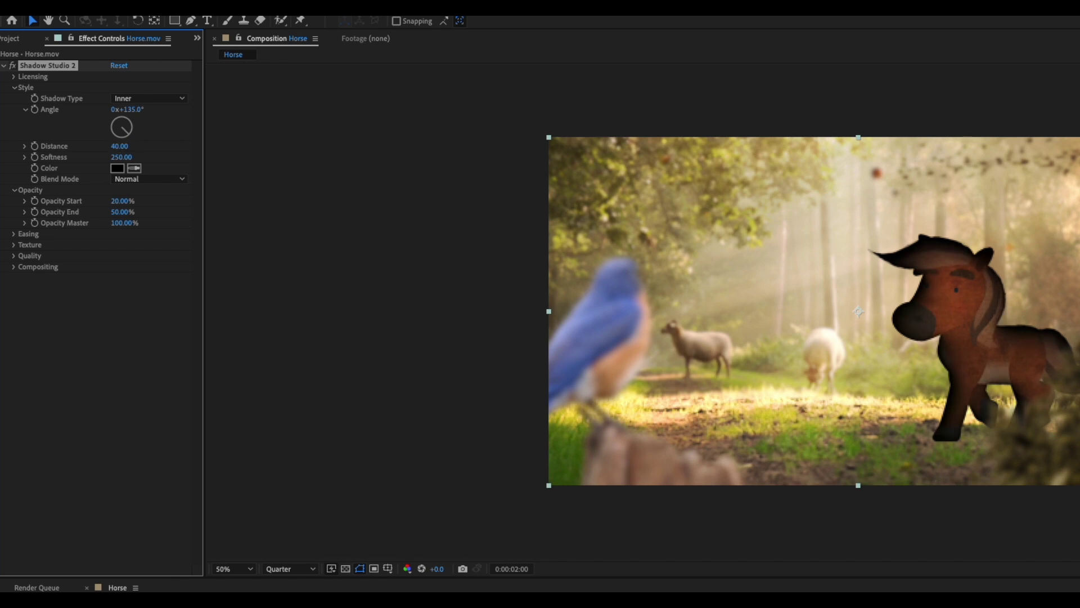
- Change the horse's inner shadow color to orange, FFAB00
click(119, 168)
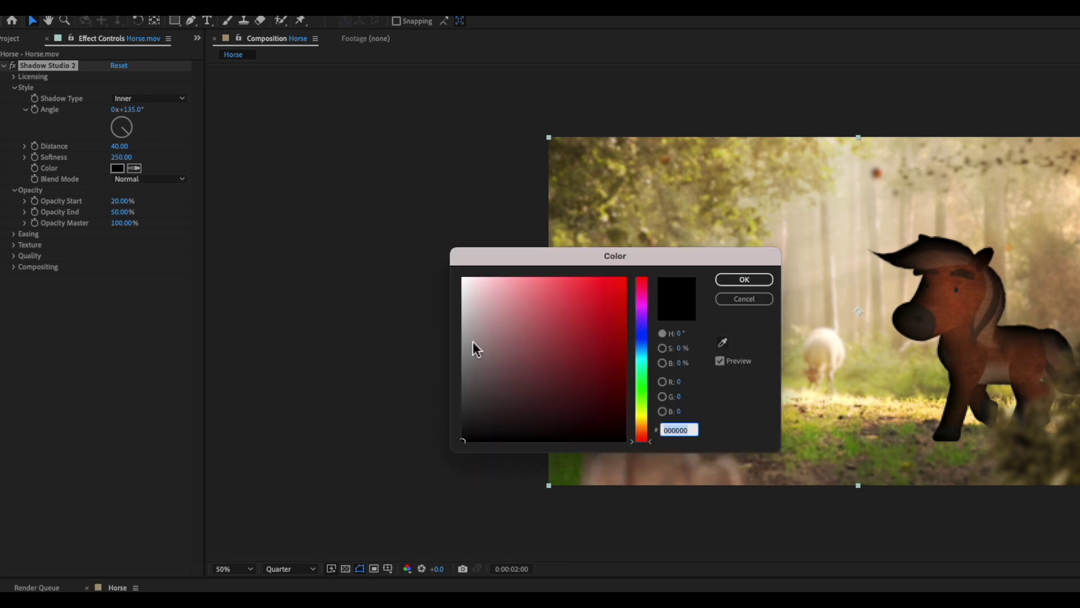
click(645, 422)
drag(603, 400, 640, 273)
click(644, 423)
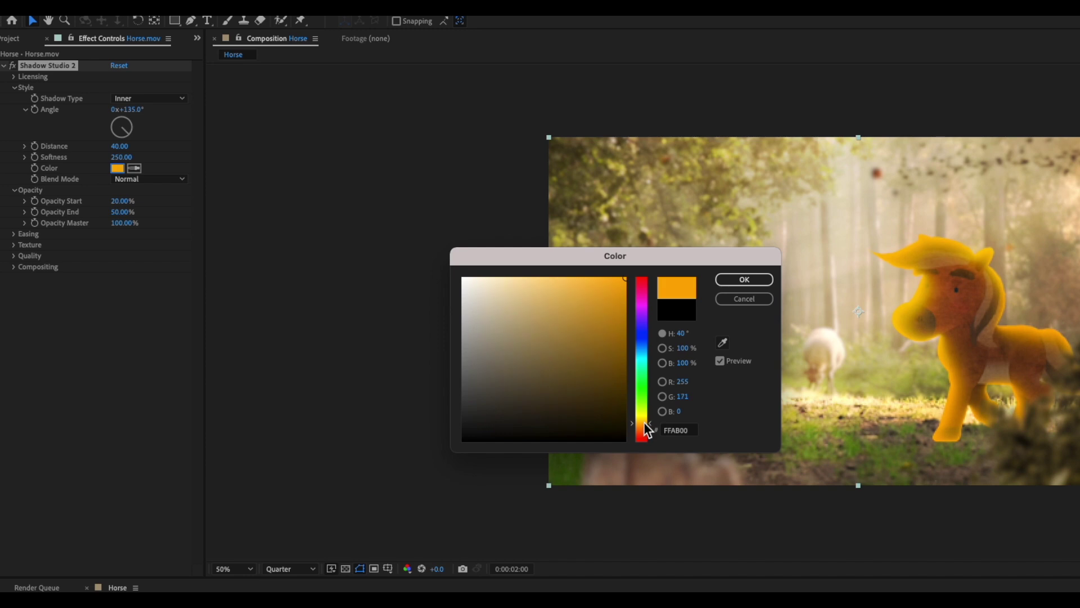
click(744, 278)
- Set the inner shadow's blend mode to Screen after trying Overlay, and lower its Opacity Master
click(141, 177)
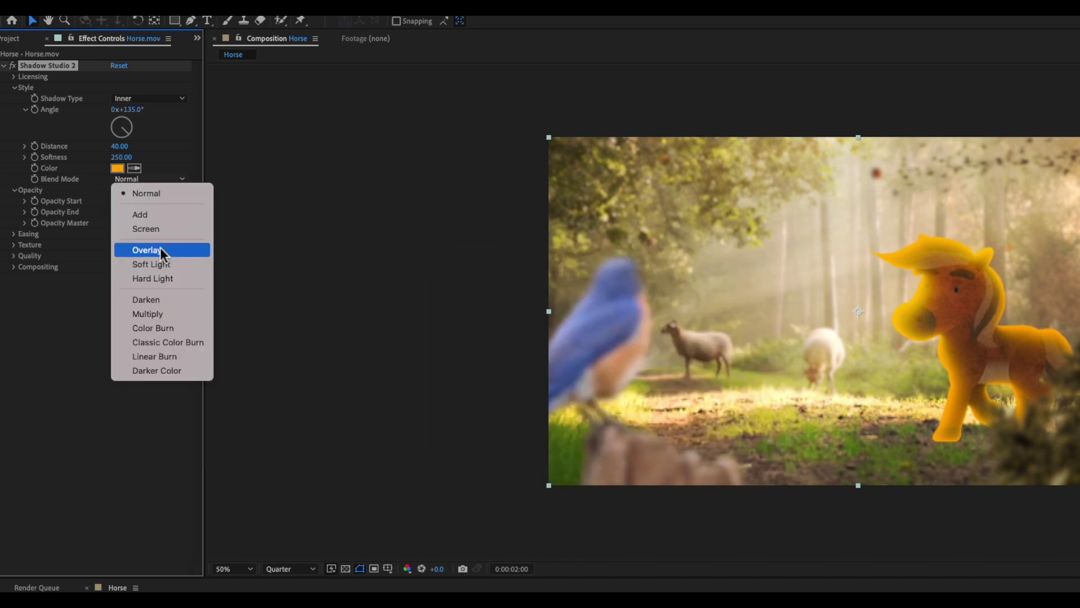
click(147, 250)
click(150, 179)
click(148, 229)
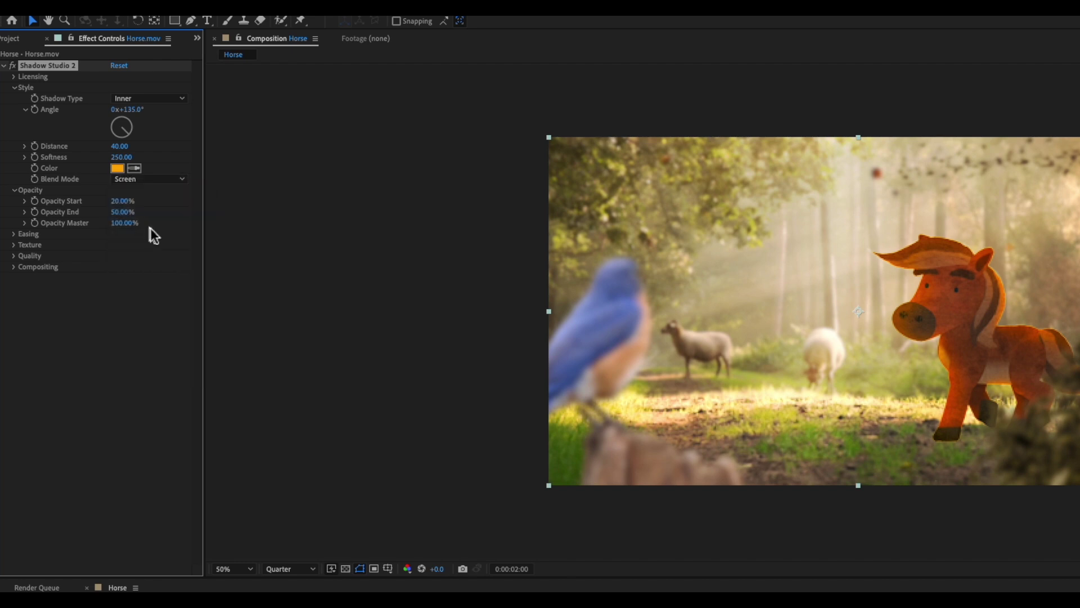
drag(118, 224, 82, 231)
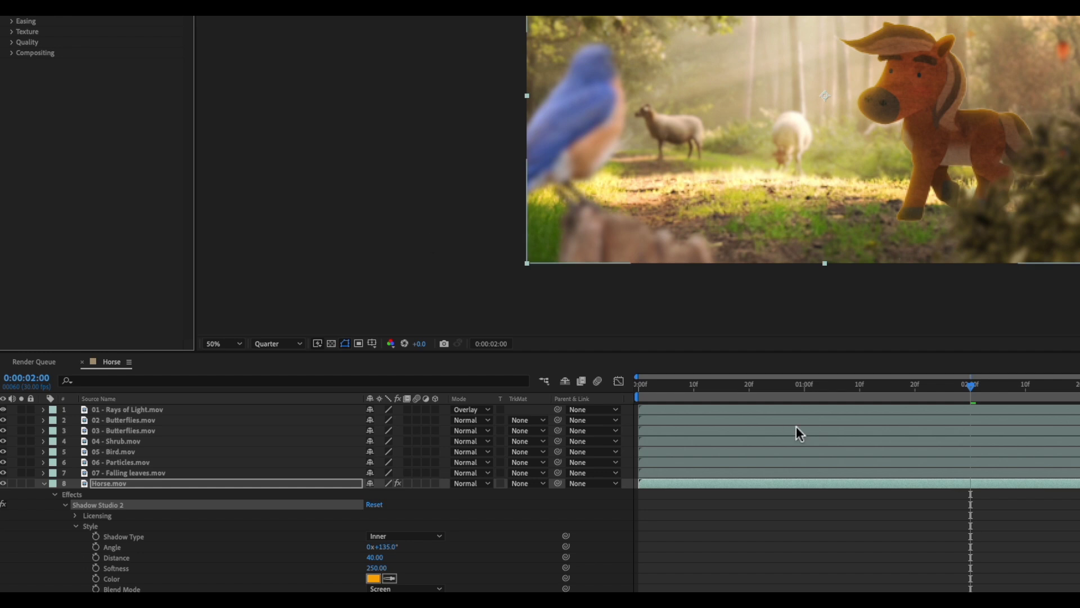
- Toggle Shadow Studio 2 off and on for the Horse.mov layer to compare the horse with and without the effect
click(3, 504)
click(3, 505)
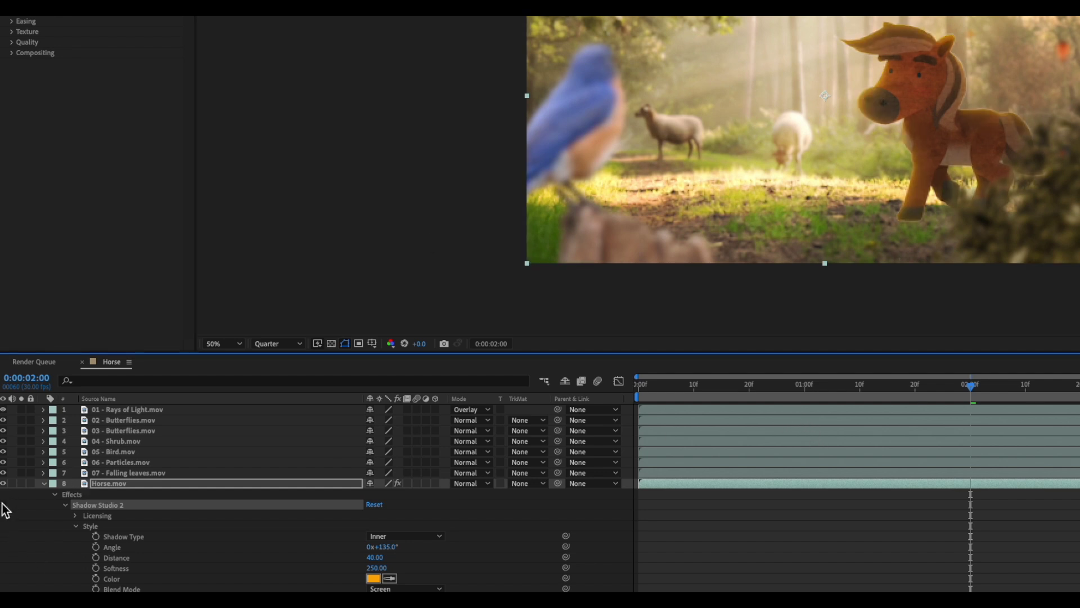
click(3, 505)
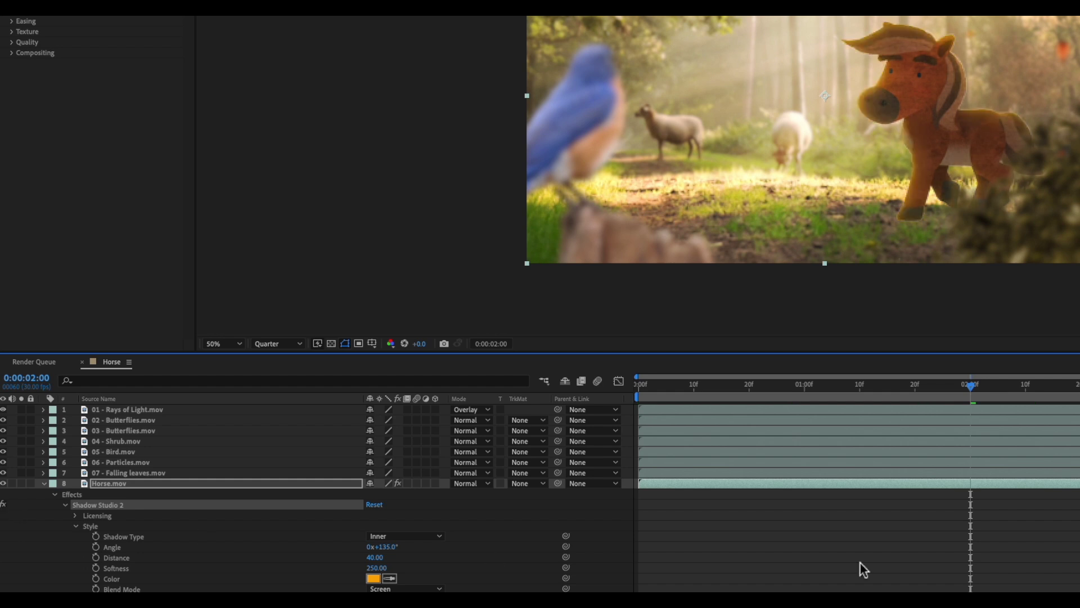
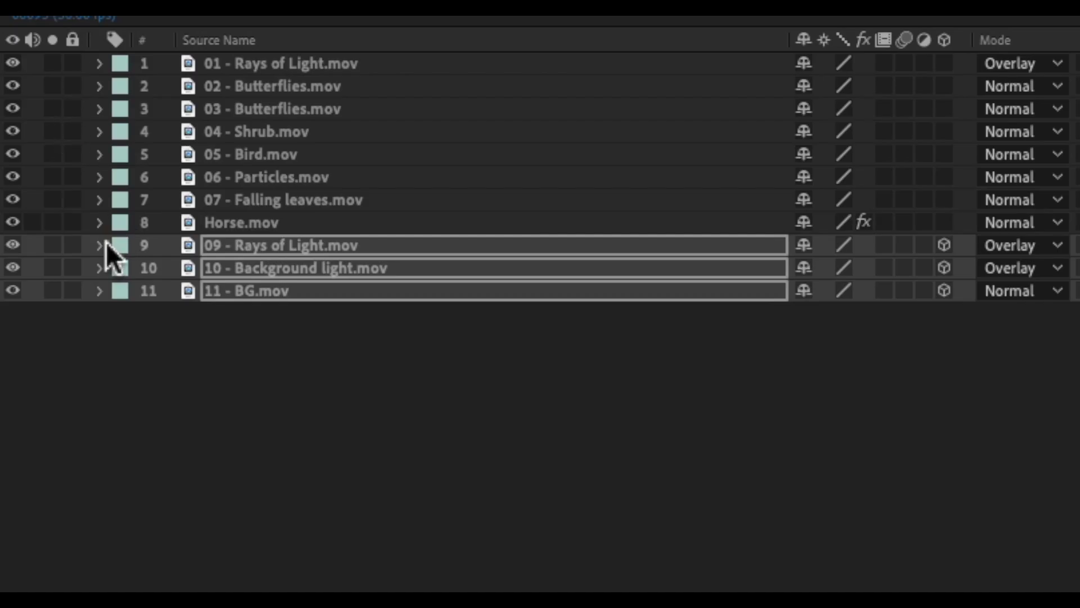
- Scale the three selected background layers, 09 - Rays of Light, 10 - Background light and 11 - BG, up to 129% to fill the frame
click(100, 246)
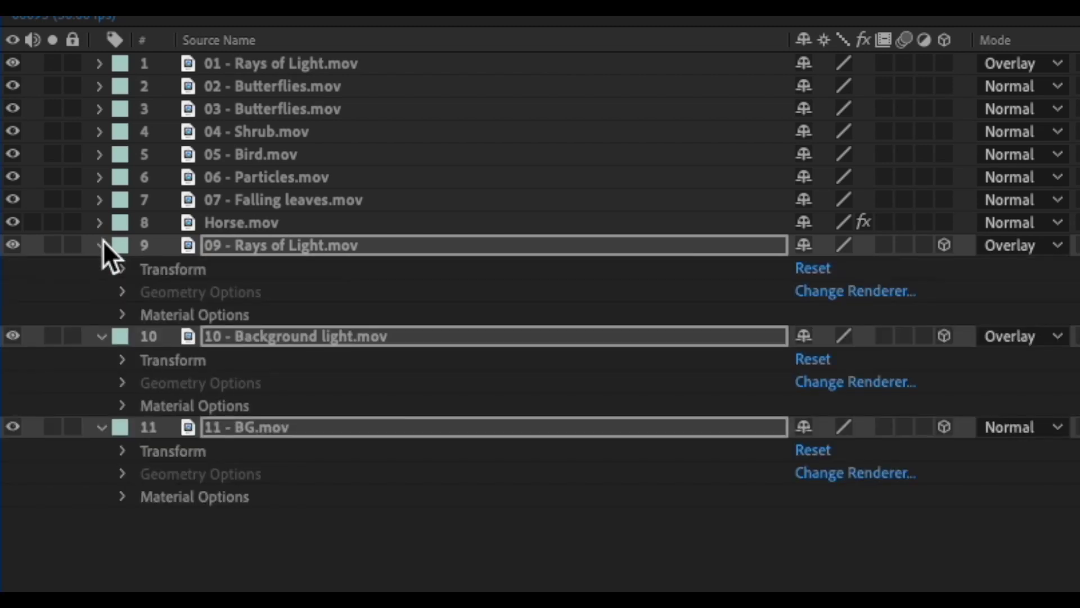
click(122, 269)
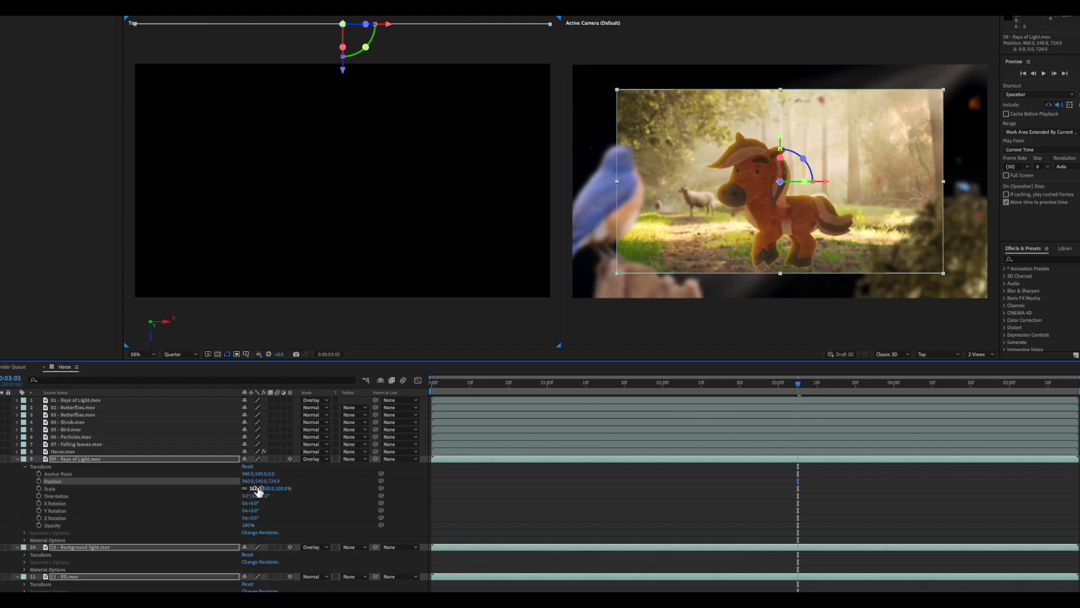
drag(849, 337, 867, 334)
drag(265, 488, 269, 488)
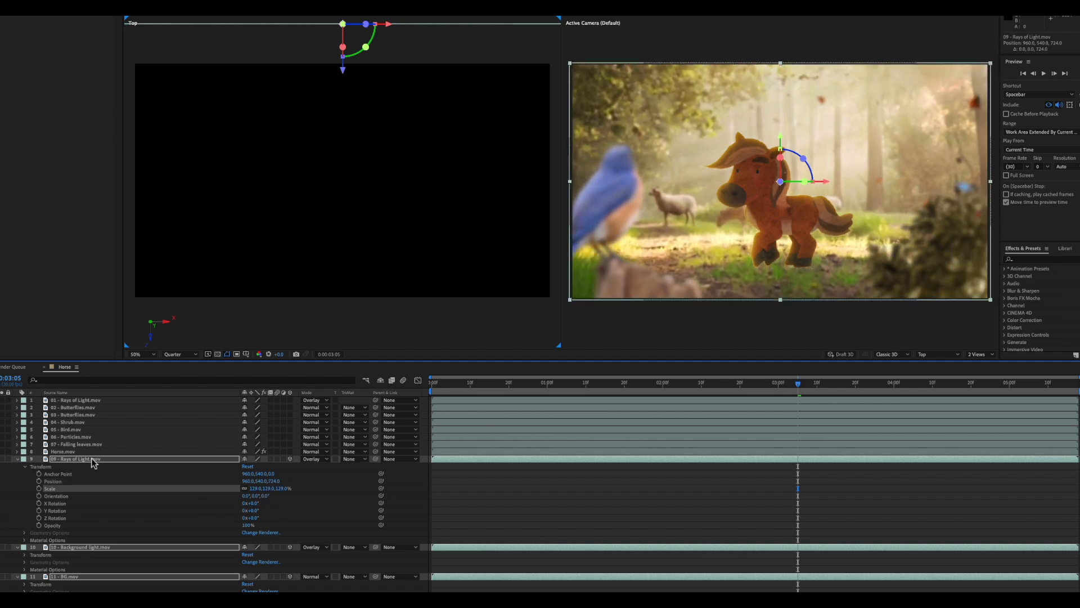
- Give the three background layers below the horse a red label color
click(17, 459)
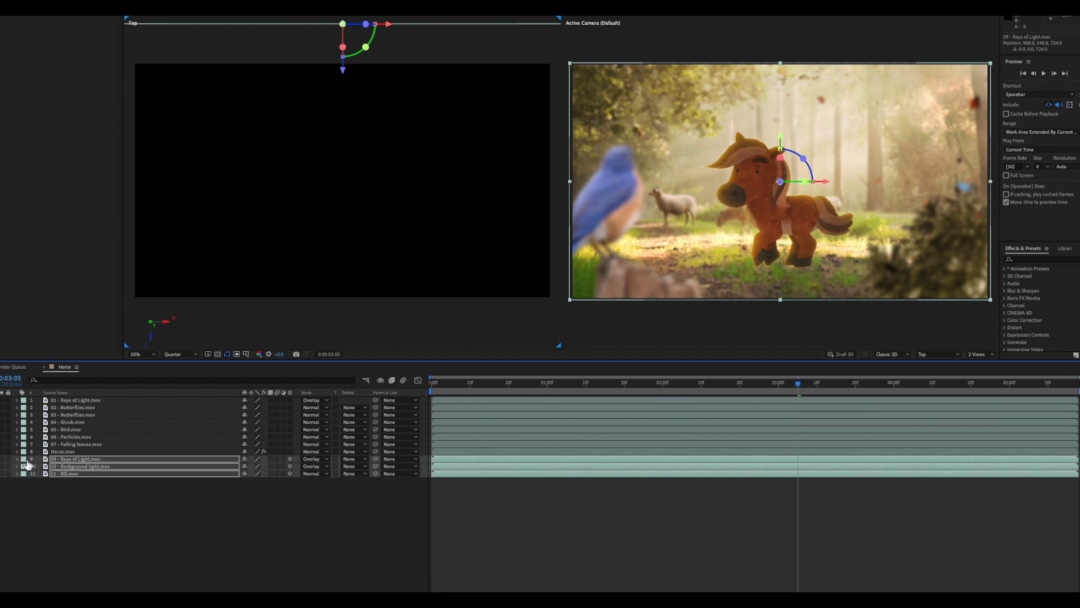
click(25, 463)
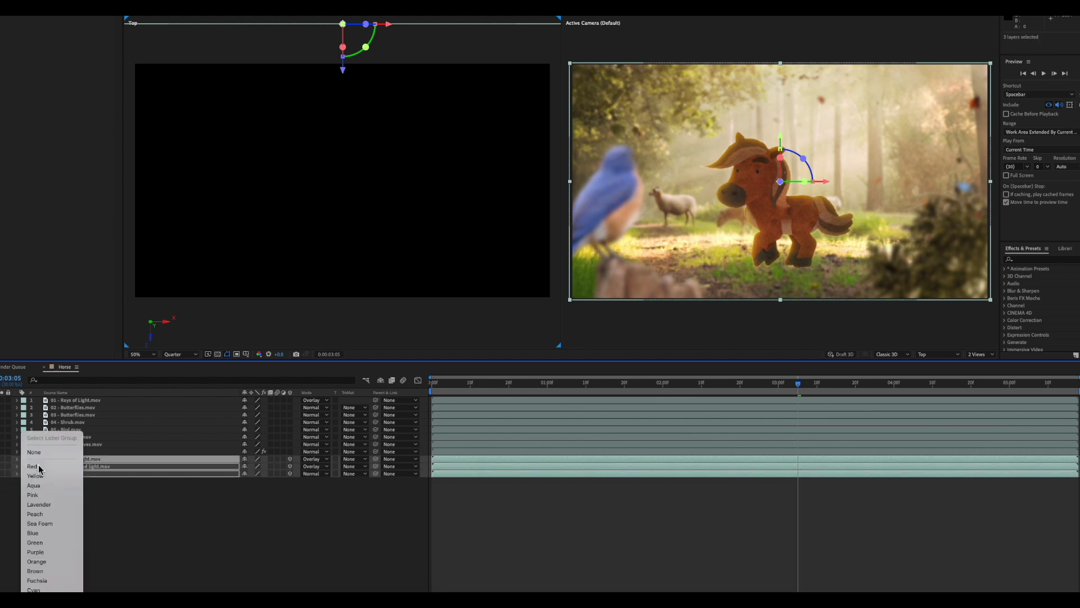
click(40, 467)
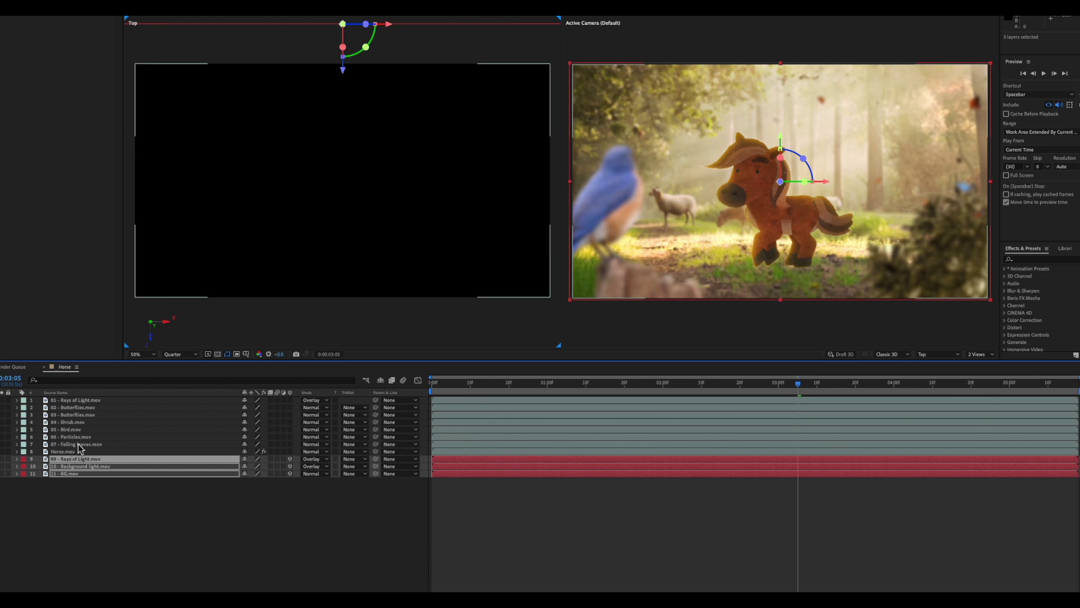
- Make the seven foreground layers above Horse.mov 3D and move them toward the camera to a Z position of -596
click(78, 444)
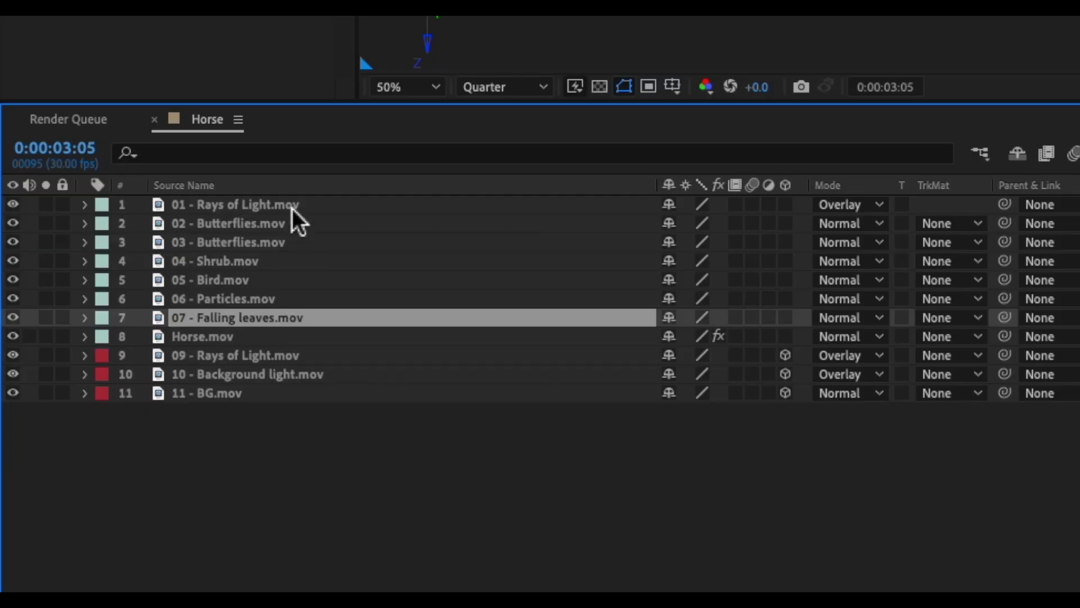
shift+click(291, 205)
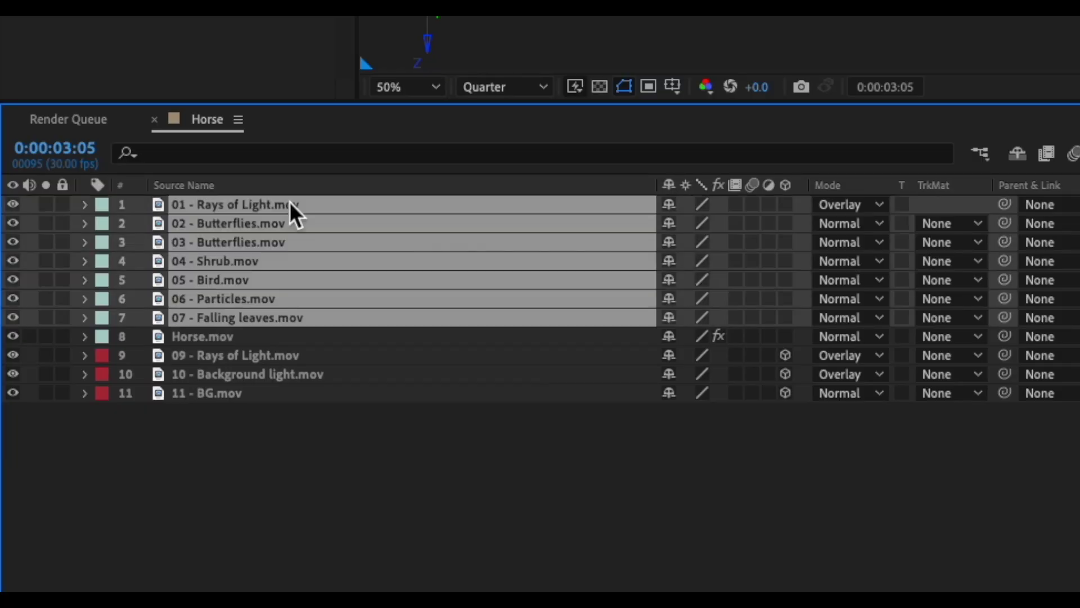
click(787, 208)
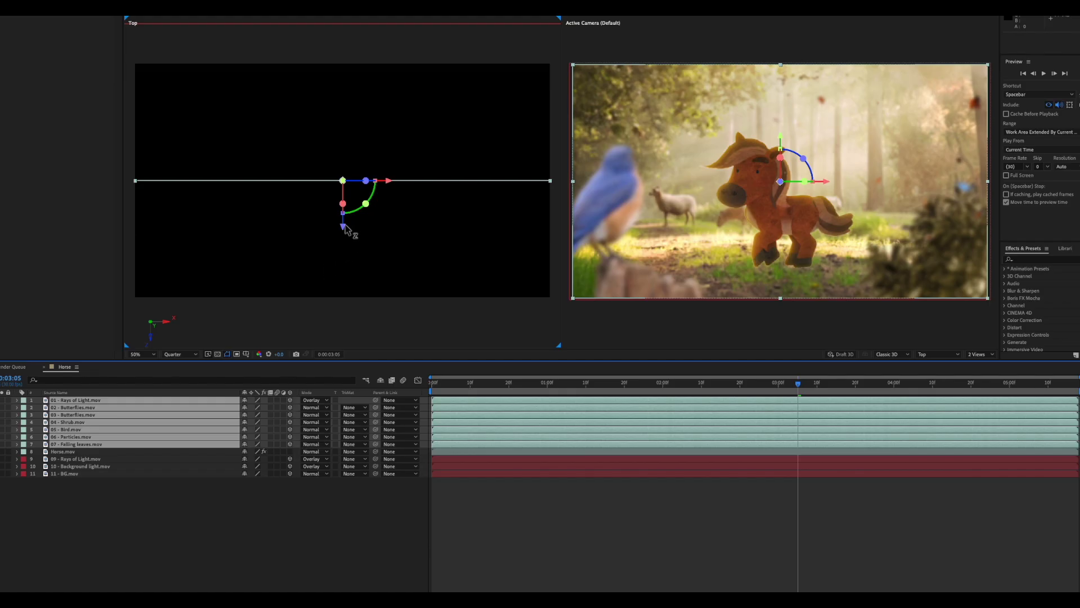
drag(342, 228, 338, 358)
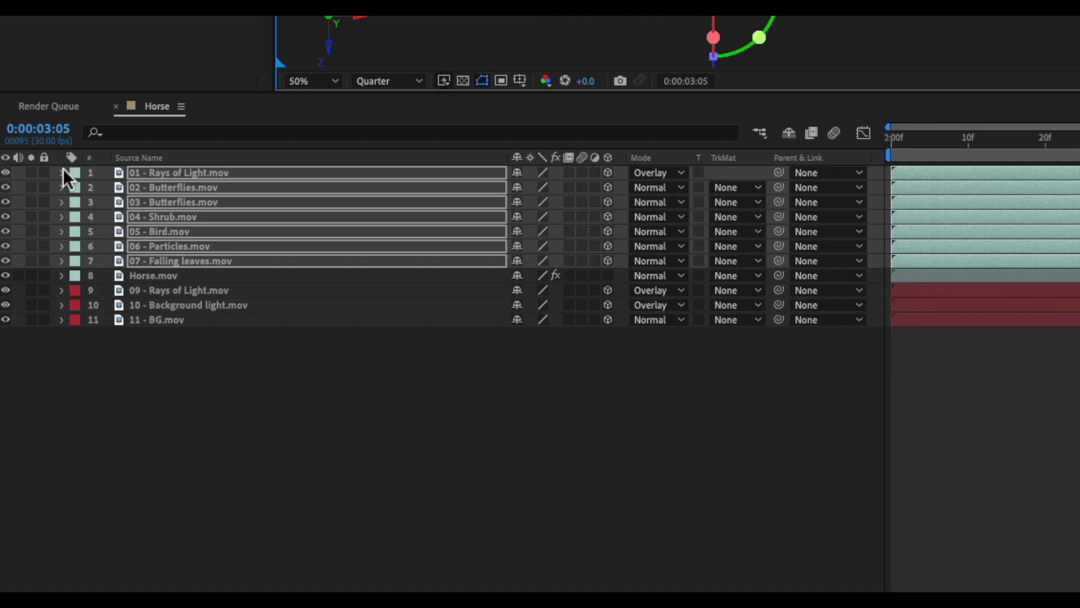
- Scale the seven foreground layers down to 80%
click(63, 171)
click(77, 187)
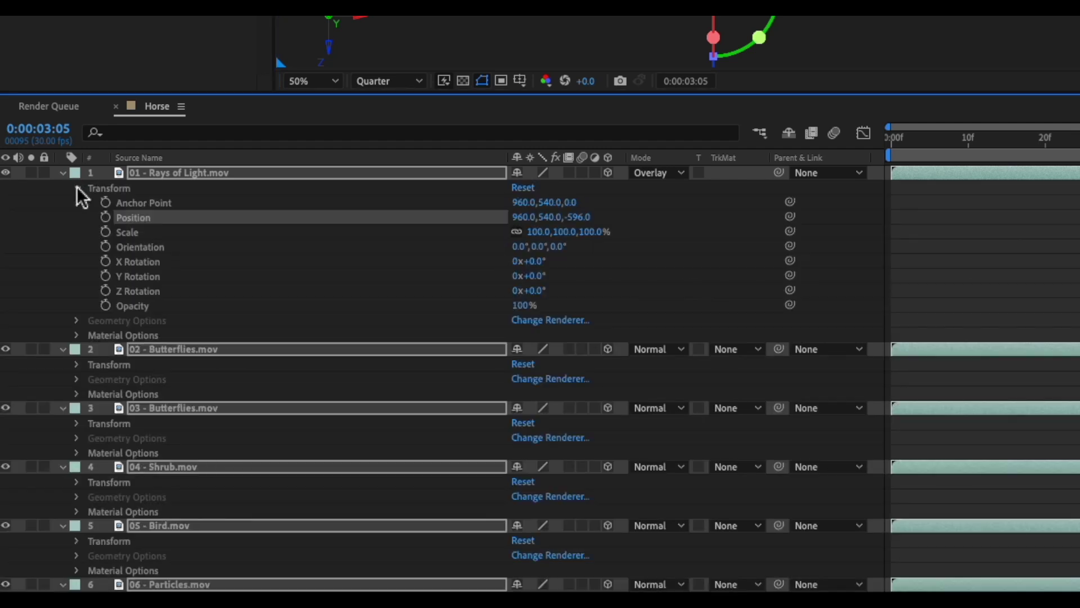
drag(570, 231, 532, 232)
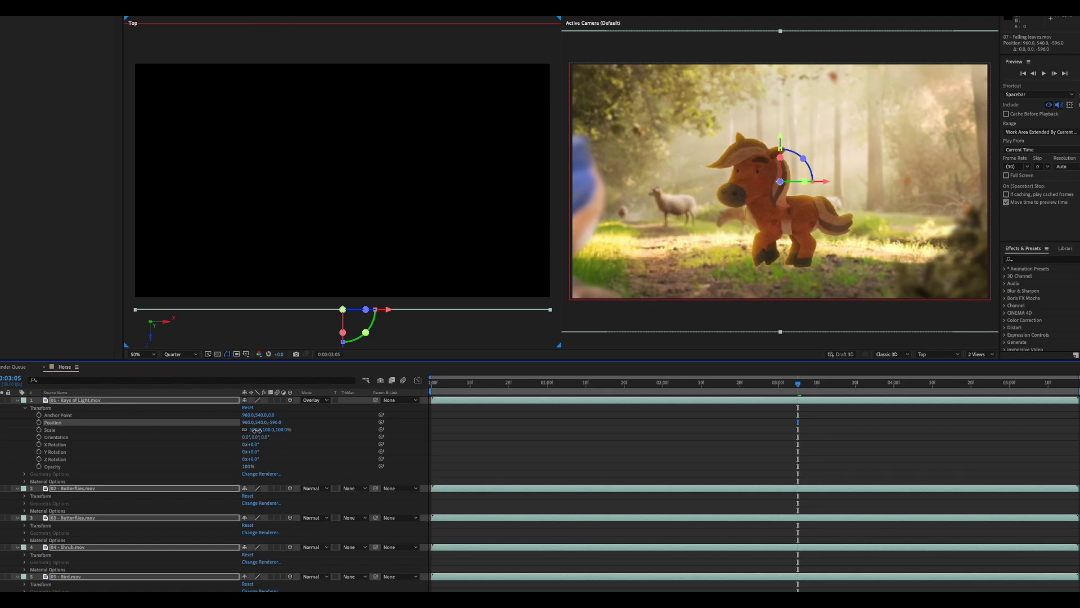
drag(251, 430, 246, 431)
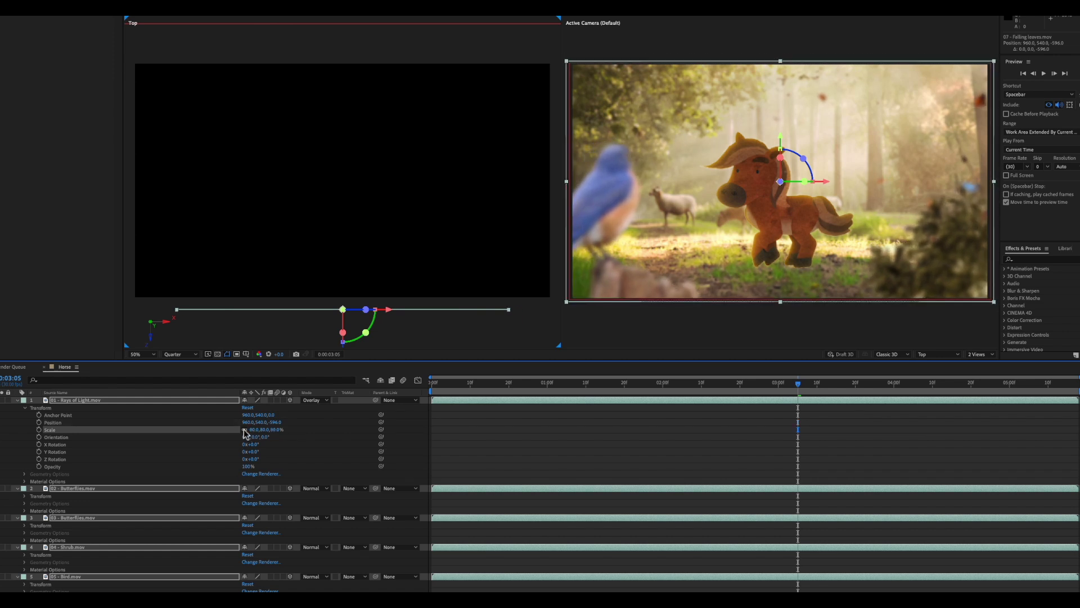
- Give the seven foreground layers a yellow label color
click(18, 401)
click(24, 406)
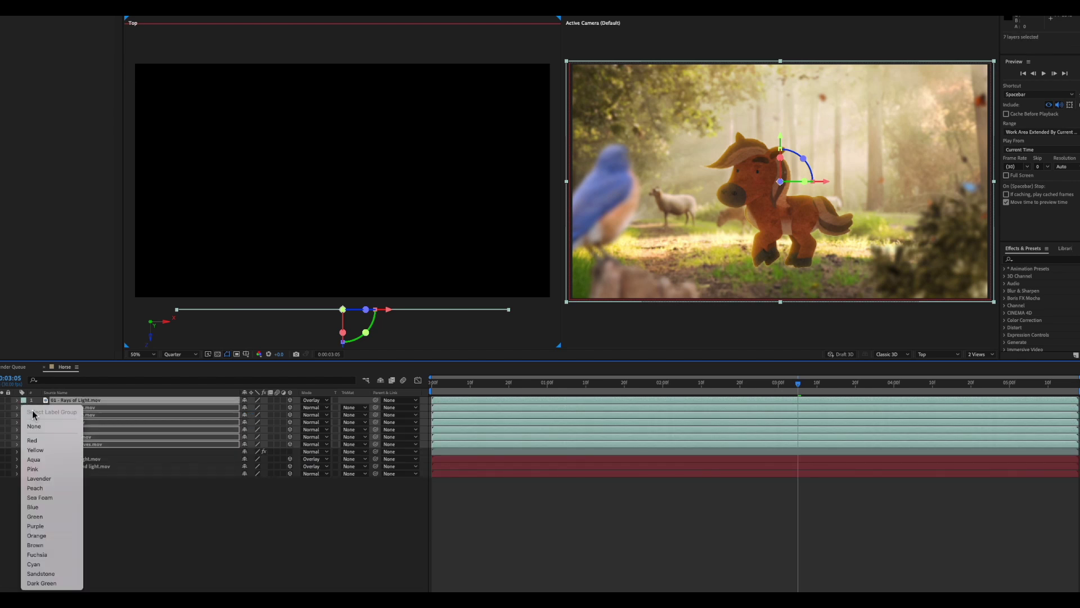
click(46, 450)
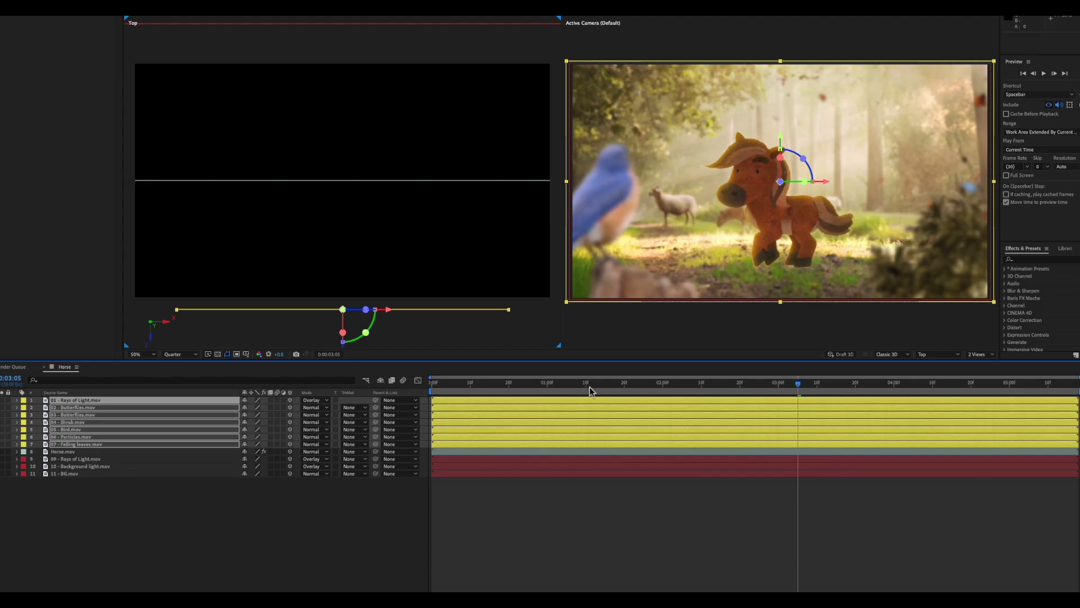
- Move the current time to 0:00:02:22 and create a 1920 x 1080 px solid named Floor directly above the Horse.mov layer
drag(591, 390, 647, 392)
click(748, 390)
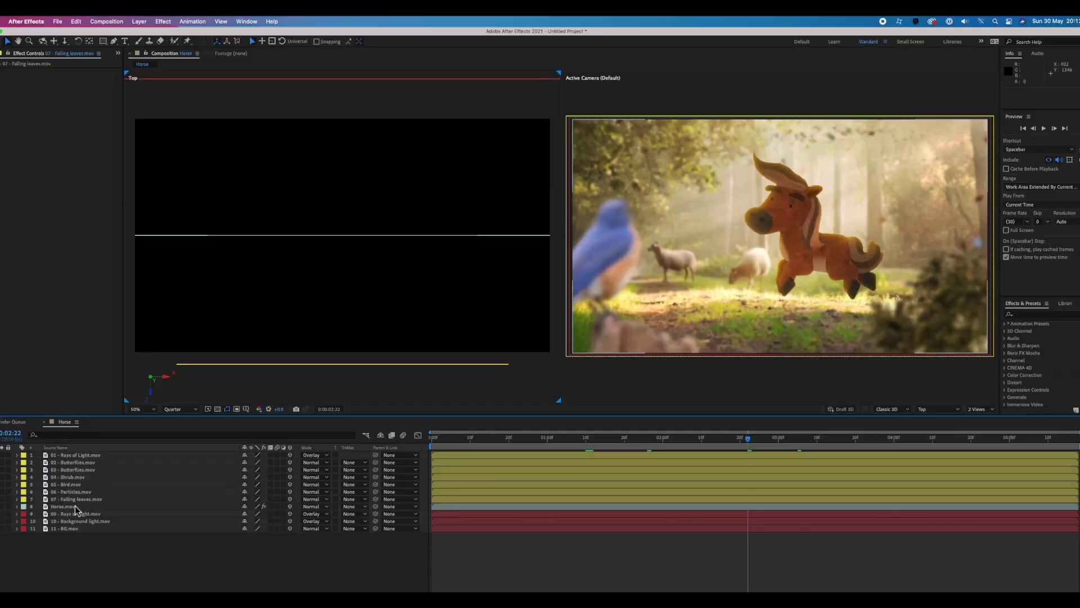
click(68, 451)
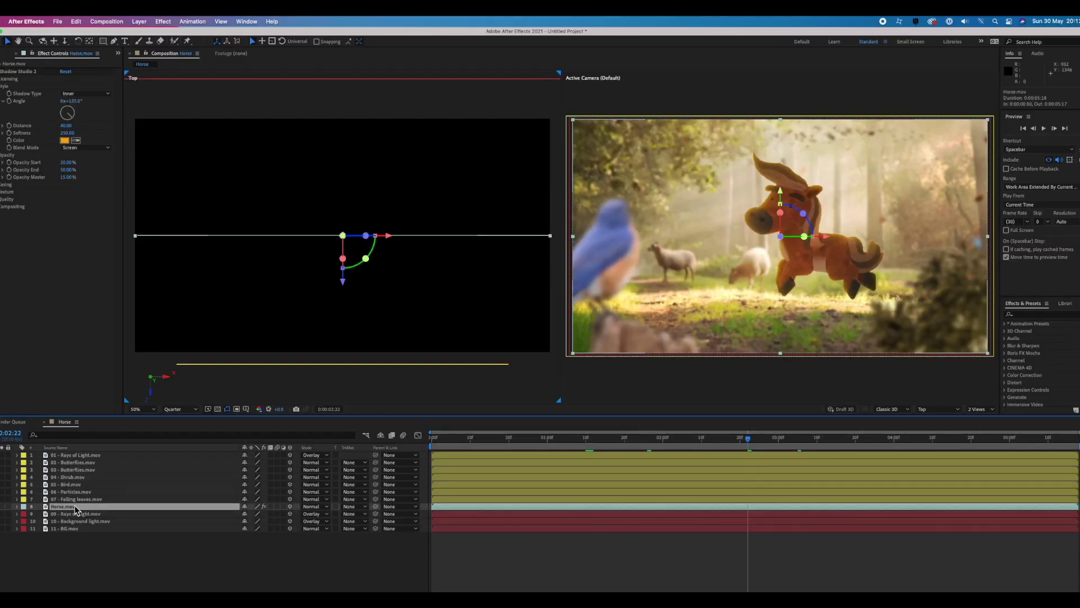
click(149, 21)
mouse_move(146, 31)
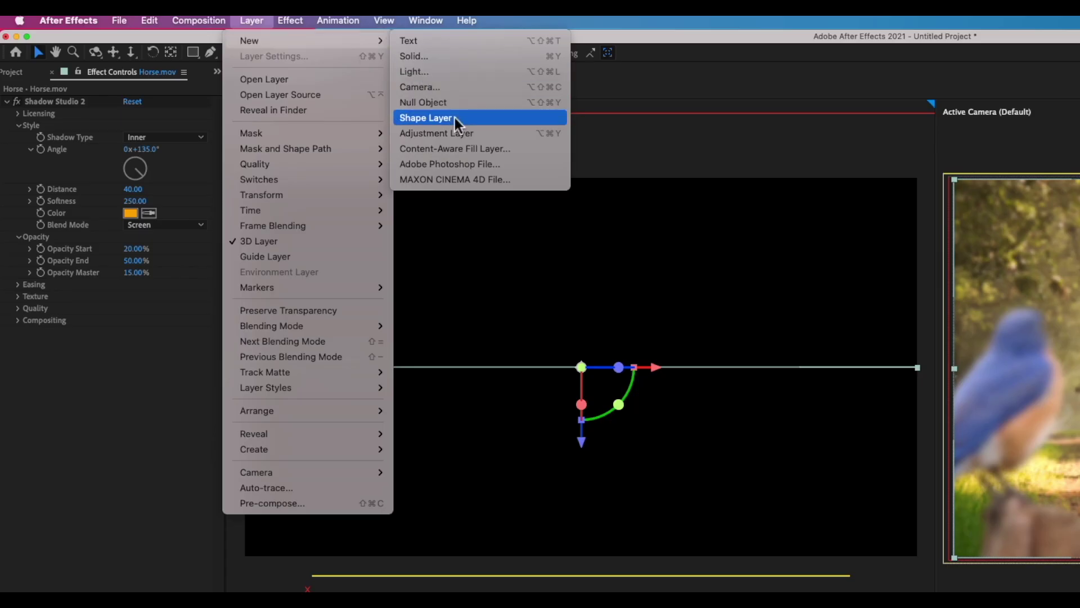
click(443, 54)
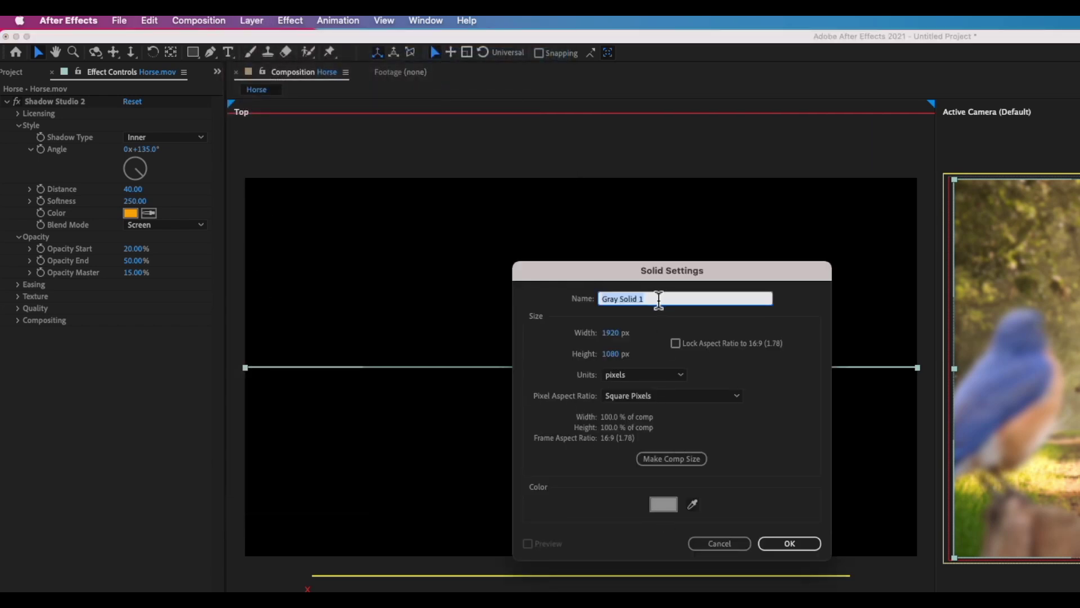
text(Floor)
key(Return)
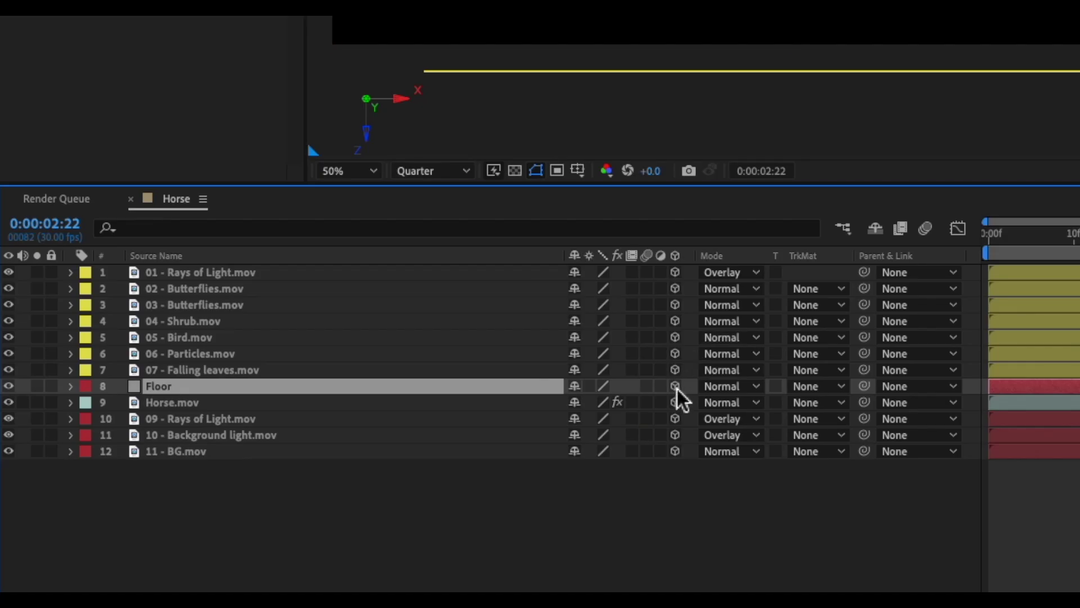
- Set the Floor layer's X Rotation to -85° and lower it below the horse's feet to position 960, 940.5, 35
click(71, 386)
click(88, 404)
click(590, 485)
drag(591, 485, 532, 494)
drag(225, 555, 217, 555)
key(Return)
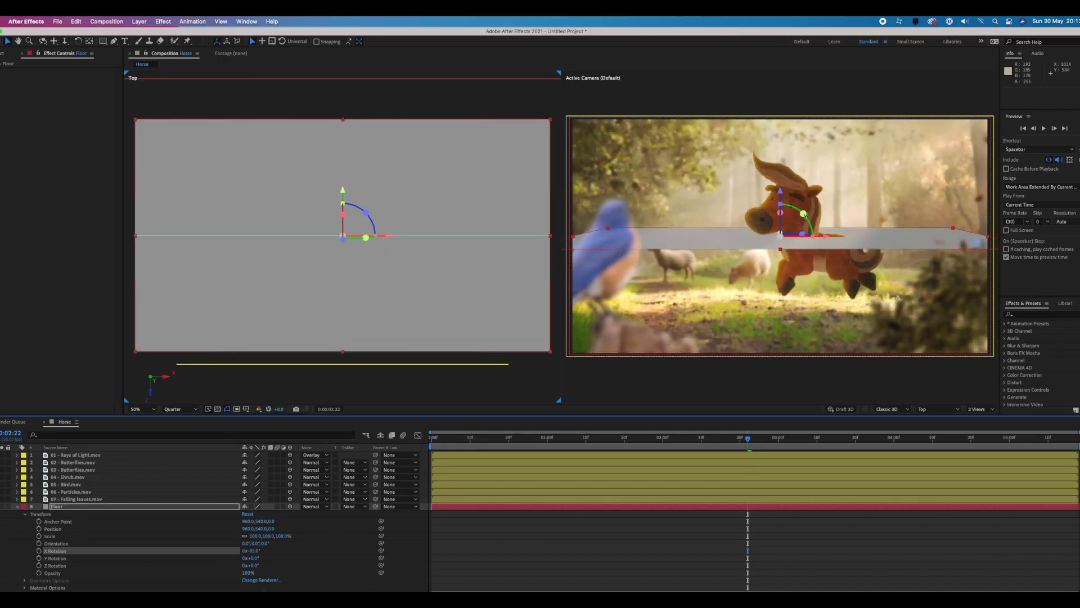
drag(780, 193, 776, 281)
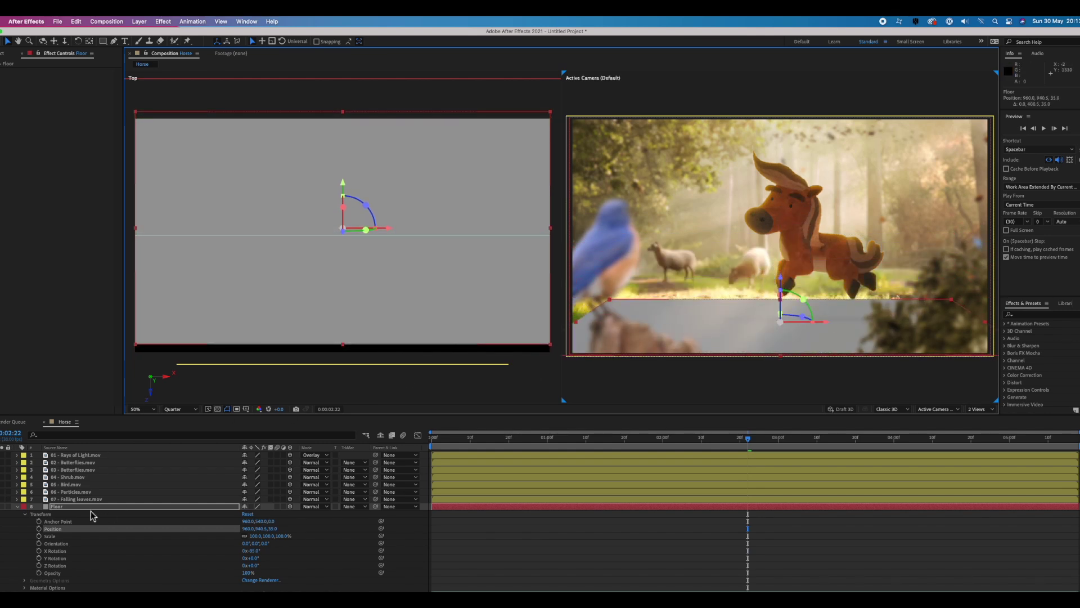
- Add a two-node camera with the 50mm preset and place it at the top of the layer stack
click(139, 21)
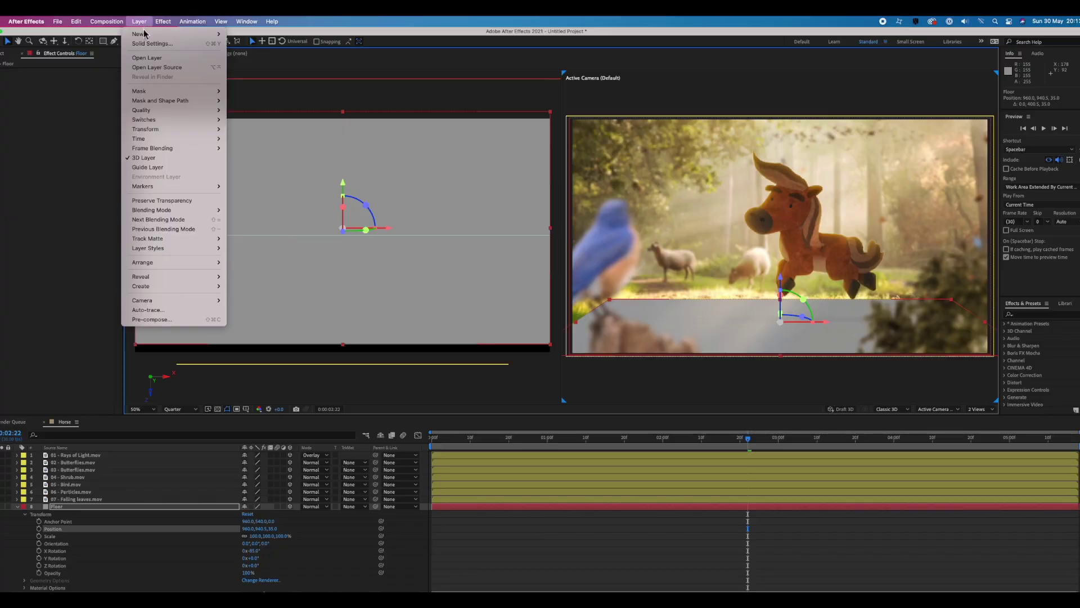
mouse_move(163, 34)
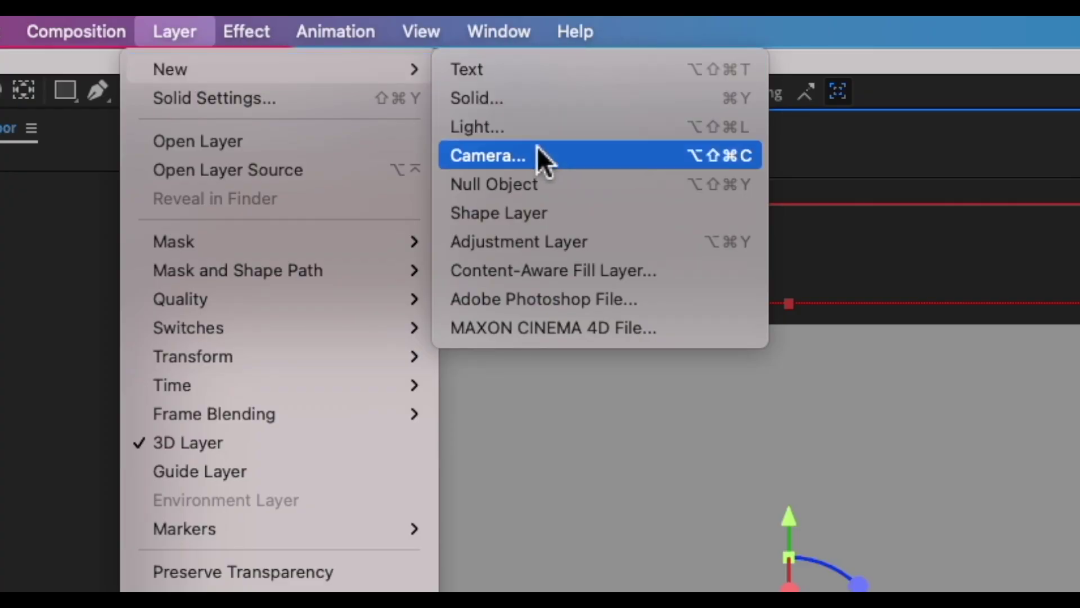
click(536, 147)
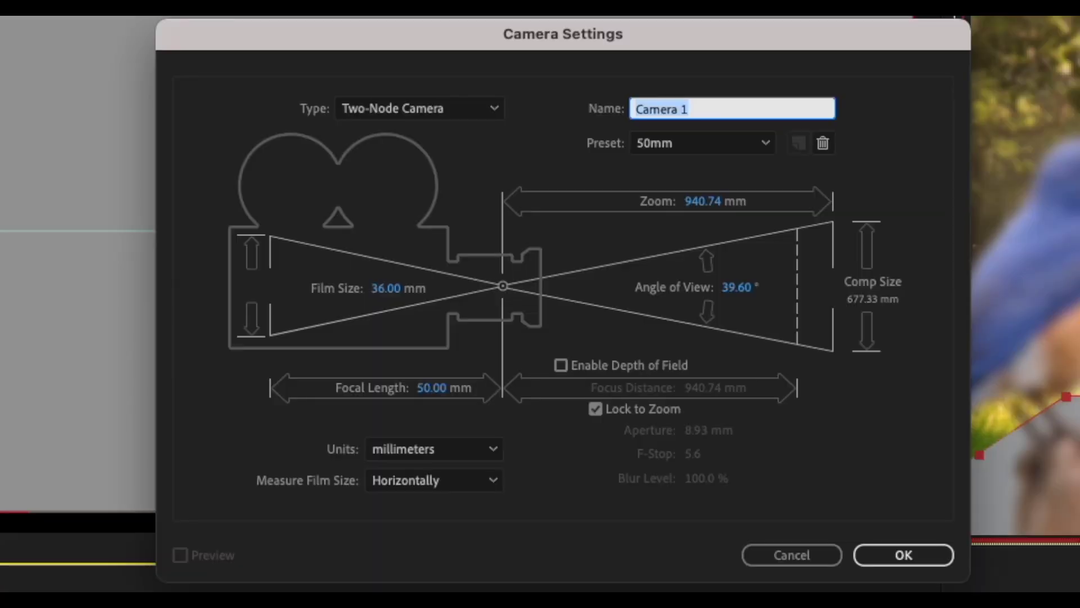
click(911, 555)
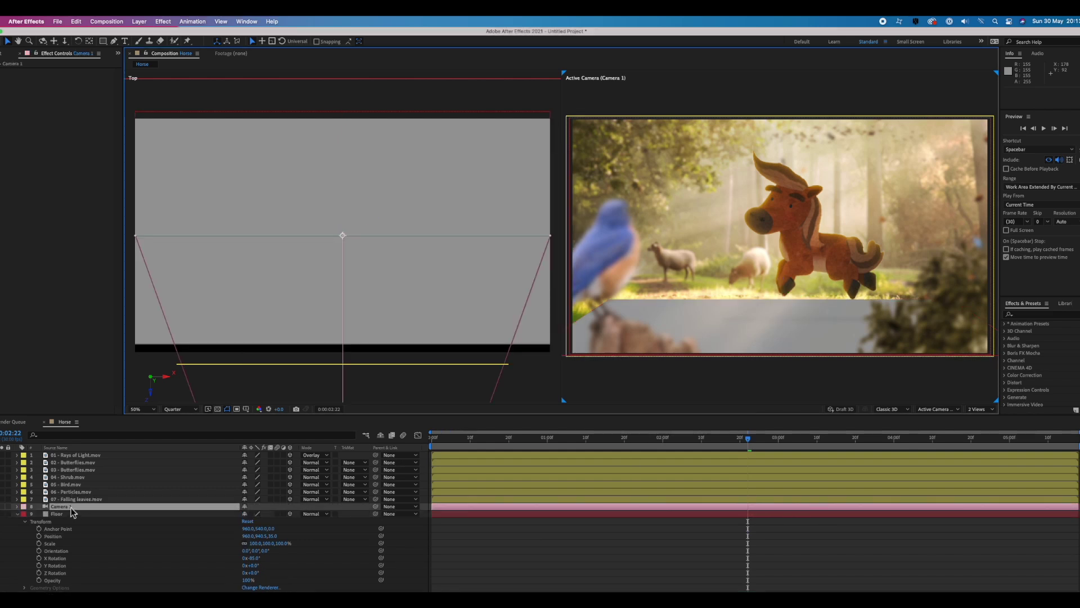
drag(72, 511, 72, 457)
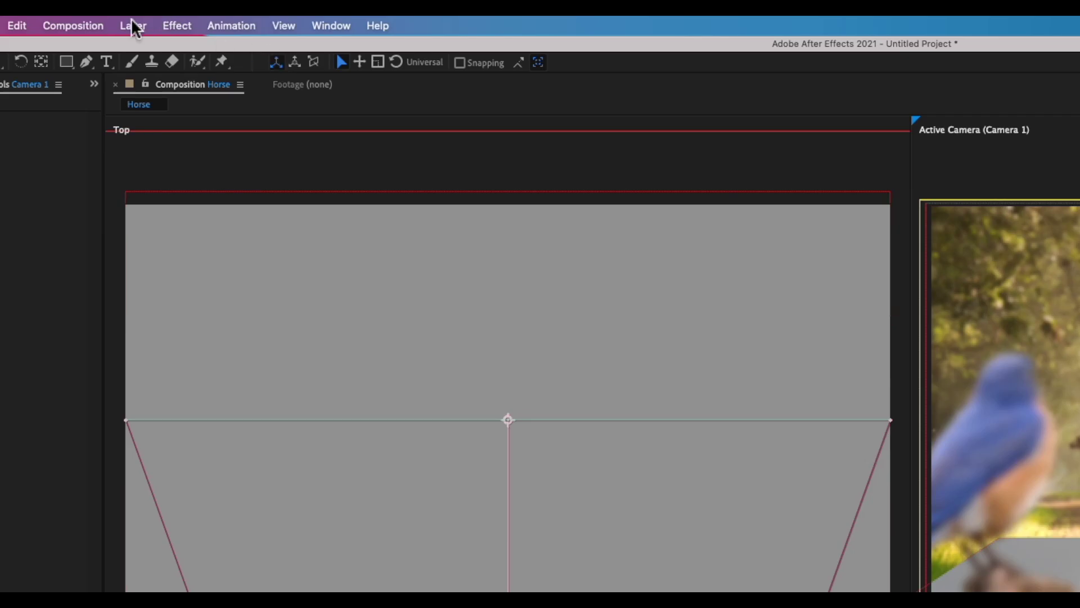
- Add a white point light with 100% intensity and Casts Shadows enabled
click(139, 21)
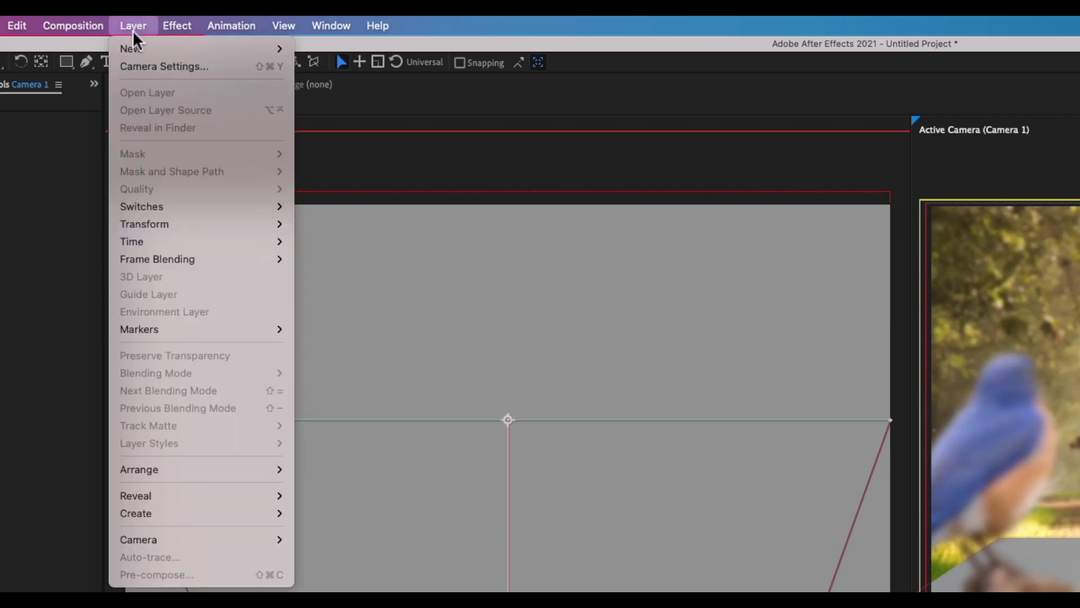
mouse_move(133, 48)
click(332, 83)
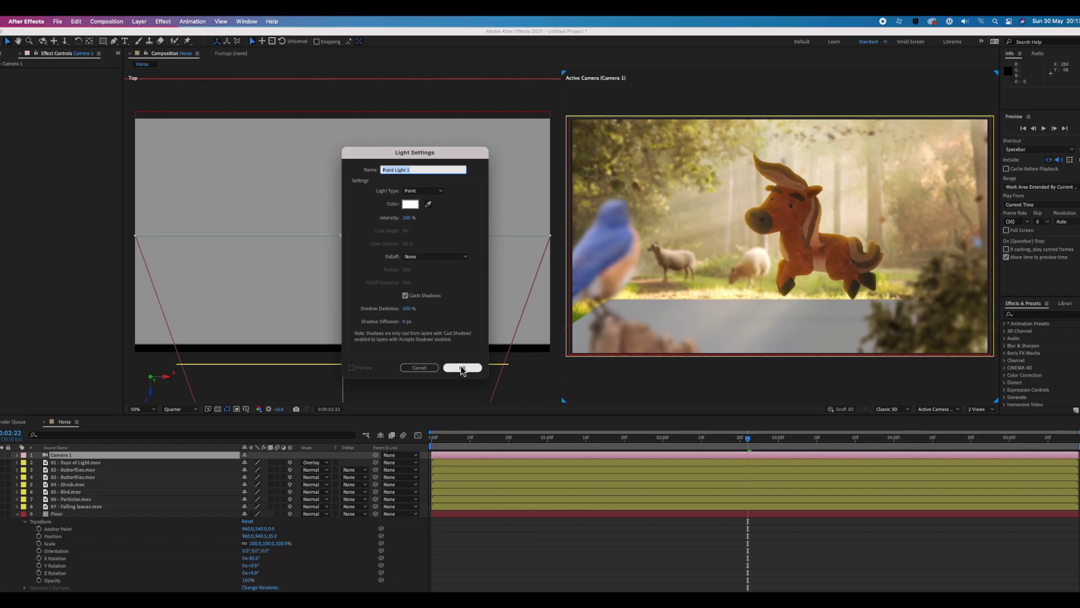
click(658, 553)
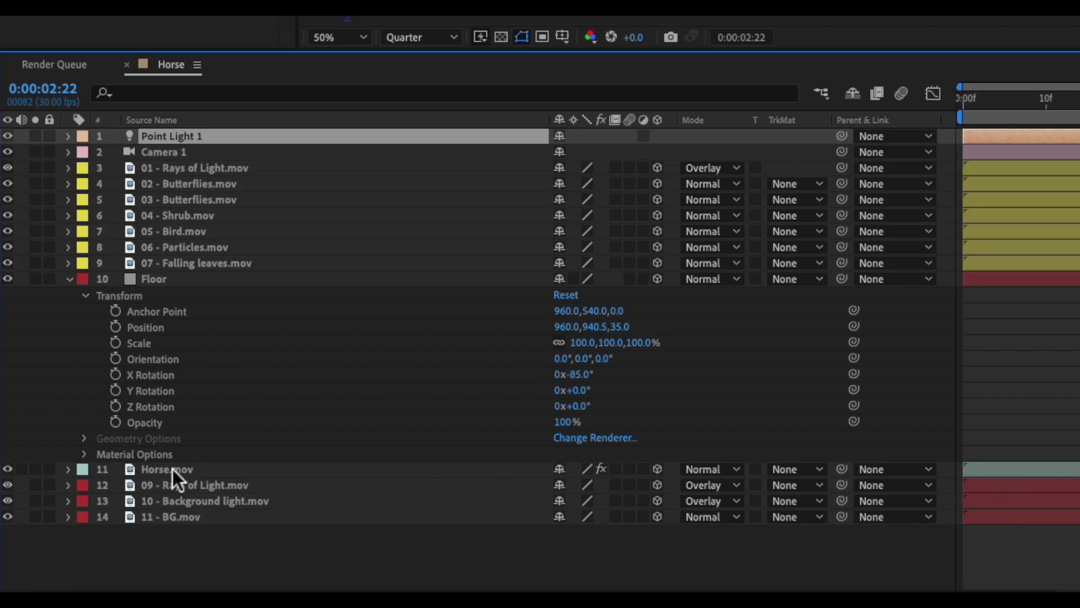
- Move the Horse.mov layer above Floor and turn on Casts Shadows in its Material Options
click(74, 607)
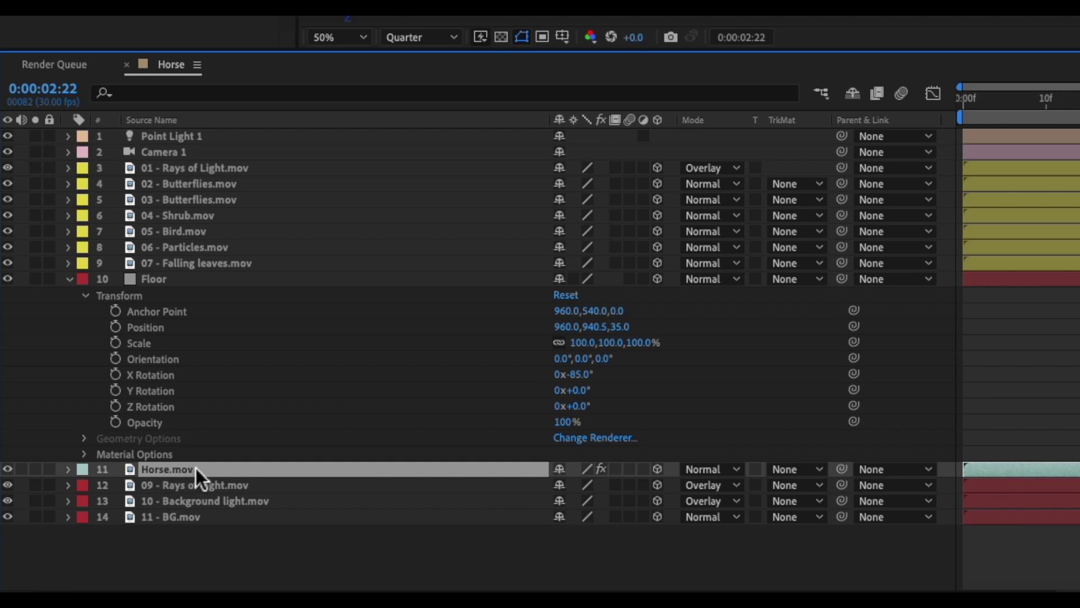
drag(206, 468, 245, 272)
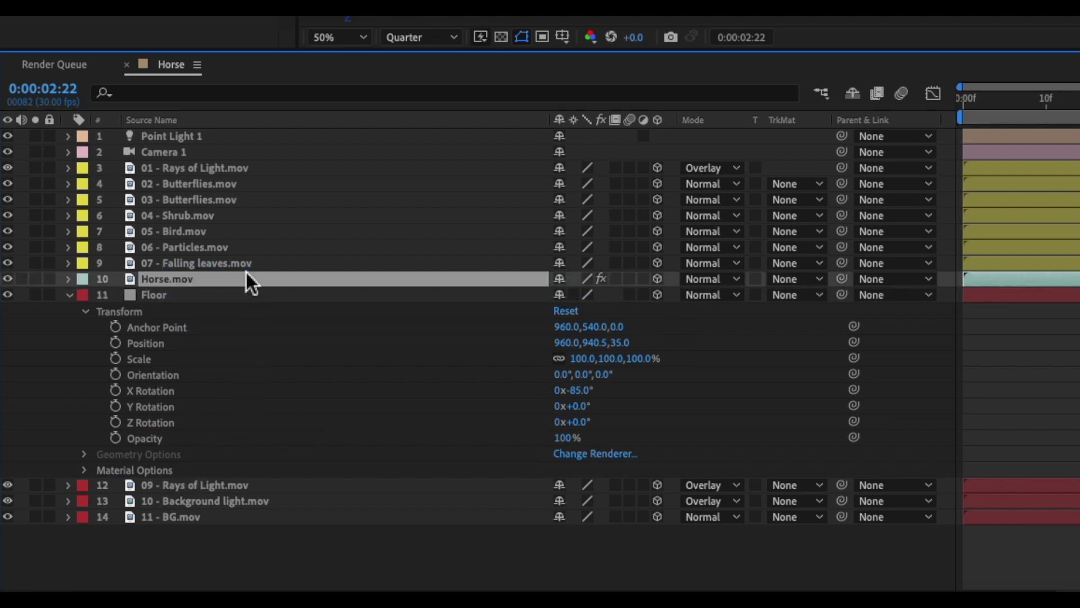
click(69, 278)
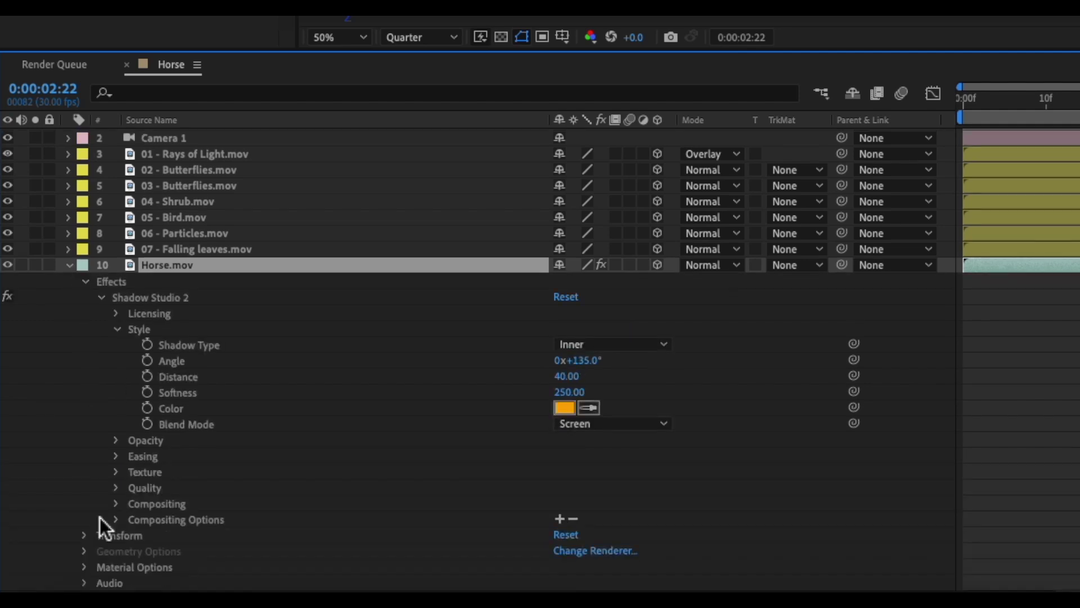
click(84, 567)
scroll(90, 571, down, 3)
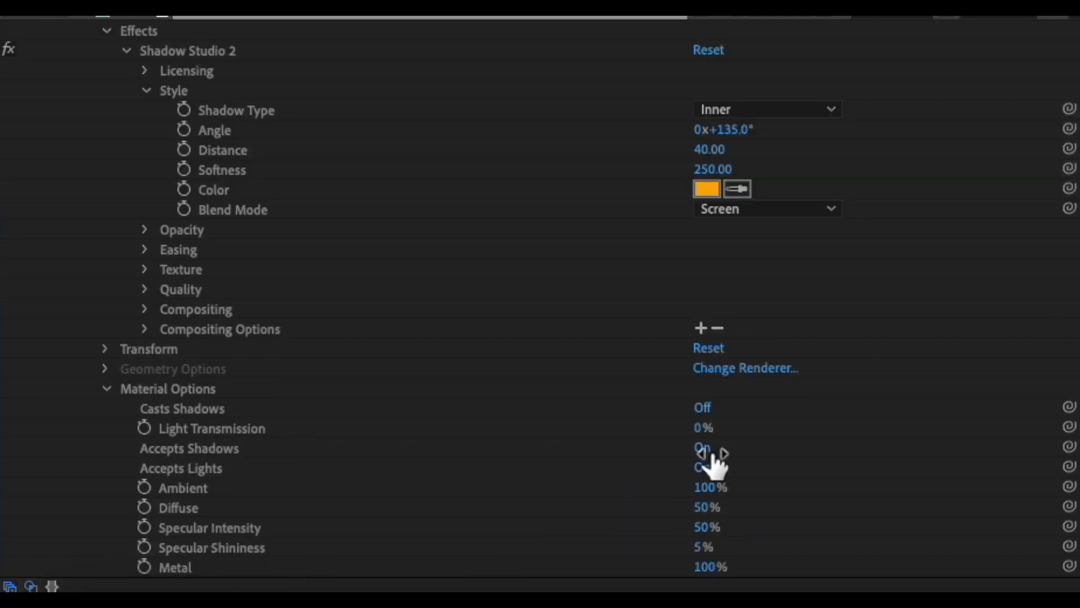
click(703, 407)
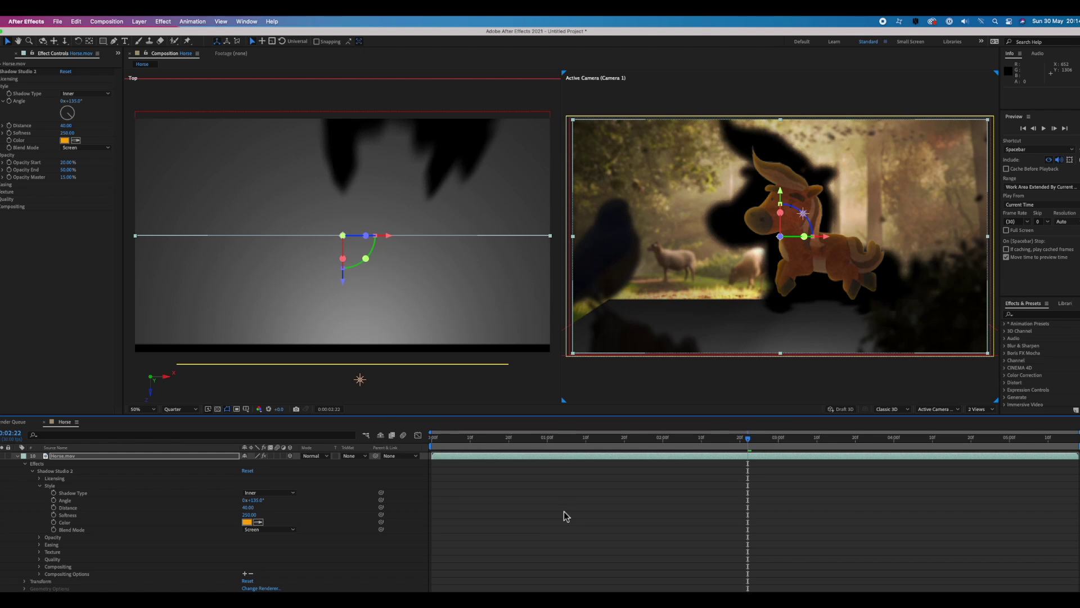
- Turn off Accepts Shadows and Accepts Lights in the Material Options of the 11 - BG.mov layer
scroll(564, 511, up, 5)
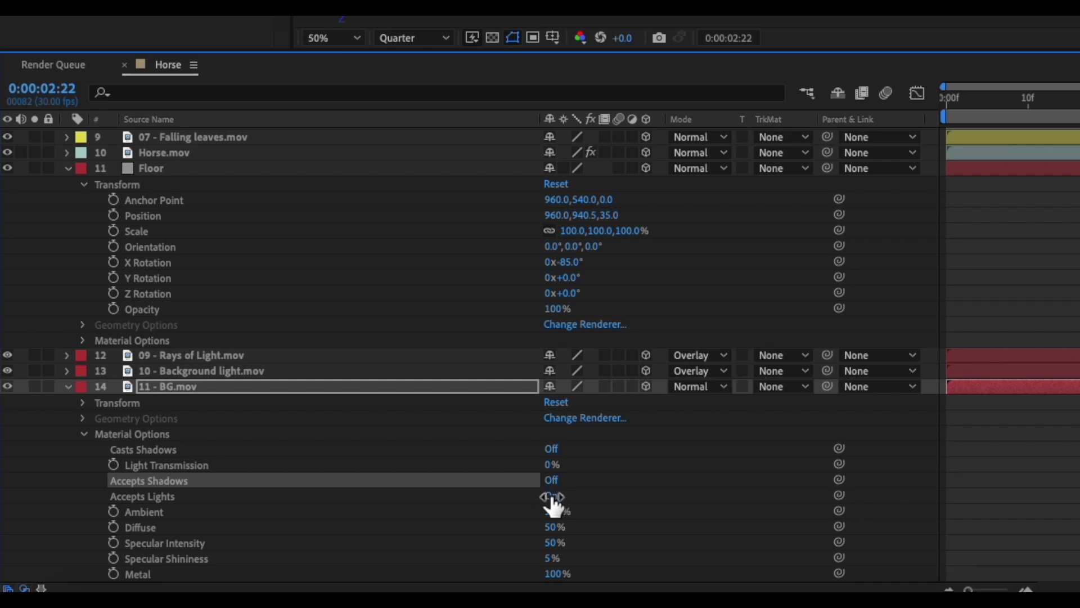
click(552, 496)
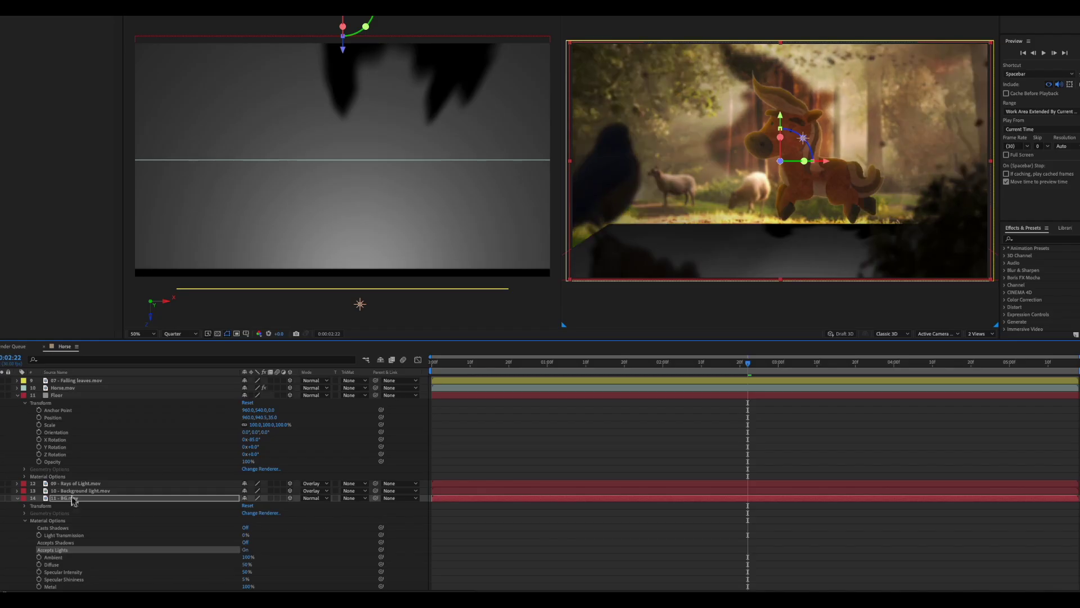
click(181, 386)
click(69, 386)
- Raise Point Light 1 high above the scene so the horse's shadow falls on the Floor layer
click(165, 152)
click(65, 379)
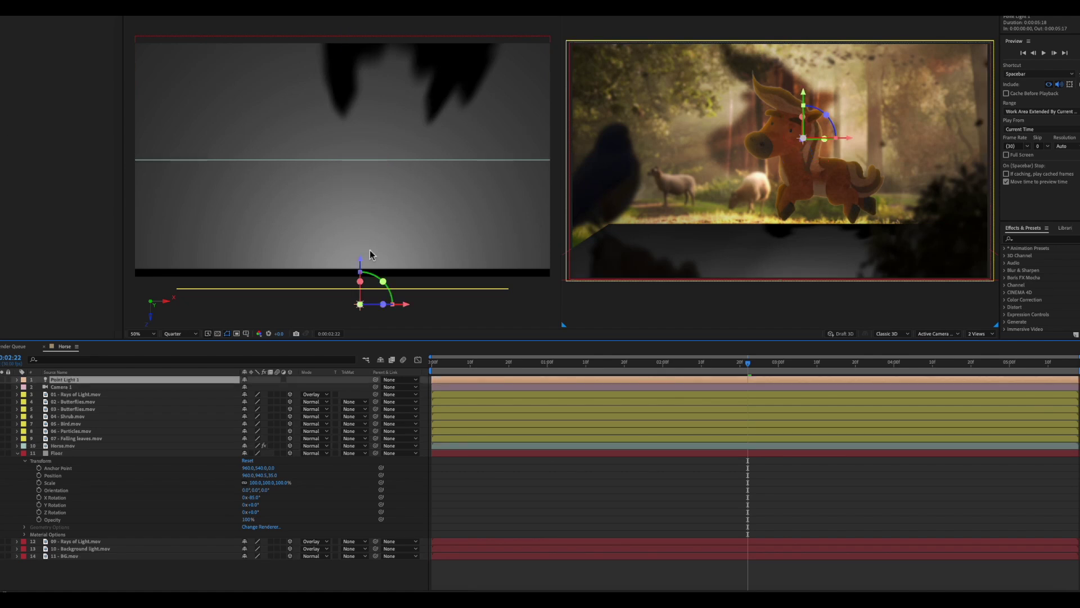
drag(789, 107, 791, 17)
scroll(766, 126, up, 1)
scroll(767, 126, down, 2)
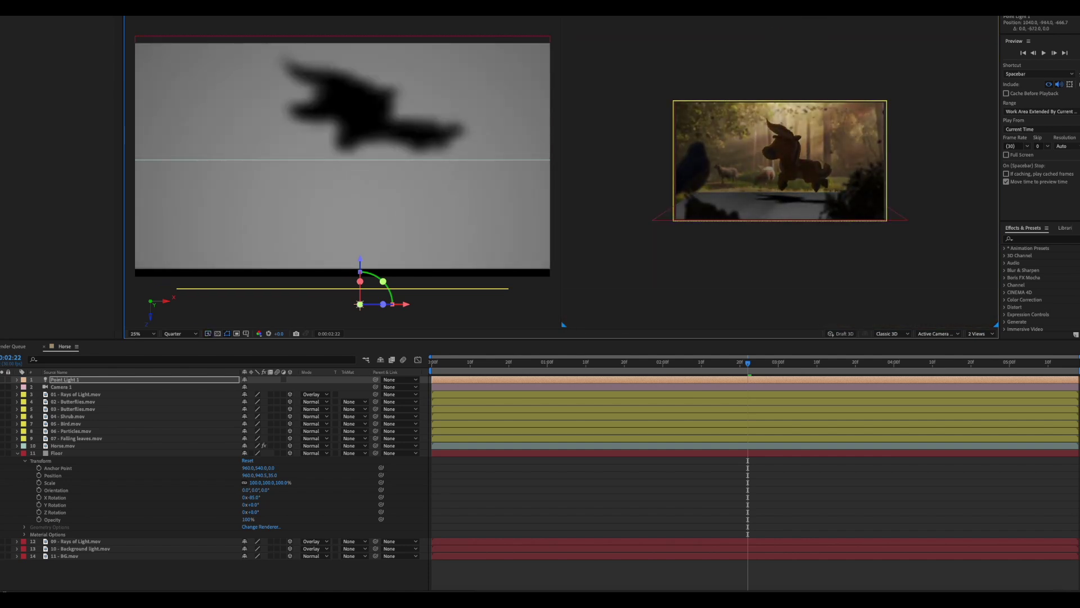
- Scale the Floor layer to 135% in width and set its blending mode to Soft Light
scroll(765, 200, down, 3)
scroll(764, 200, up, 5)
click(832, 364)
drag(762, 362, 801, 363)
click(299, 454)
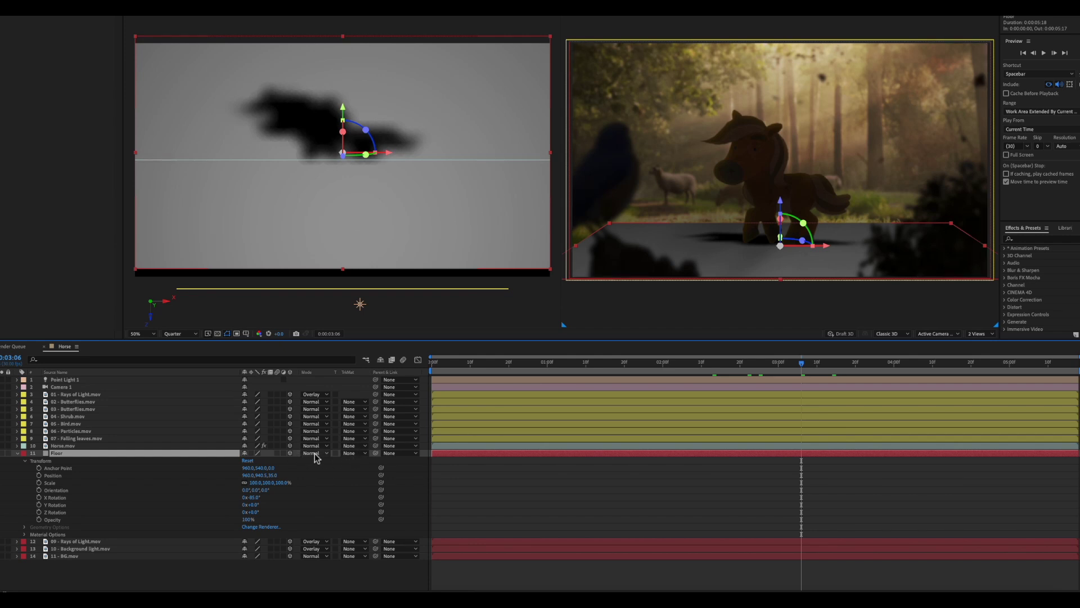
click(315, 454)
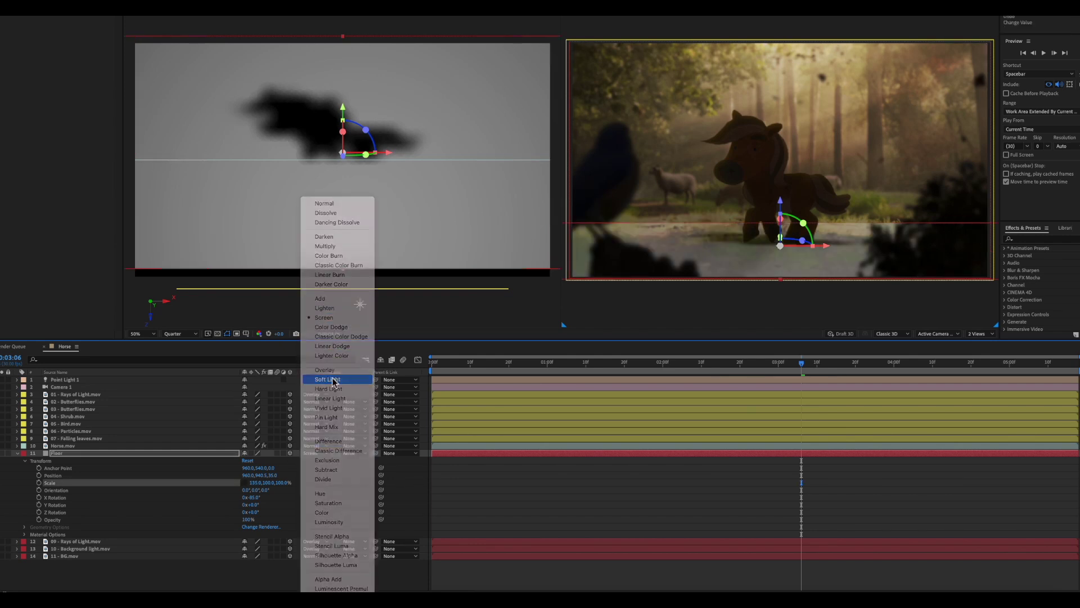
click(335, 381)
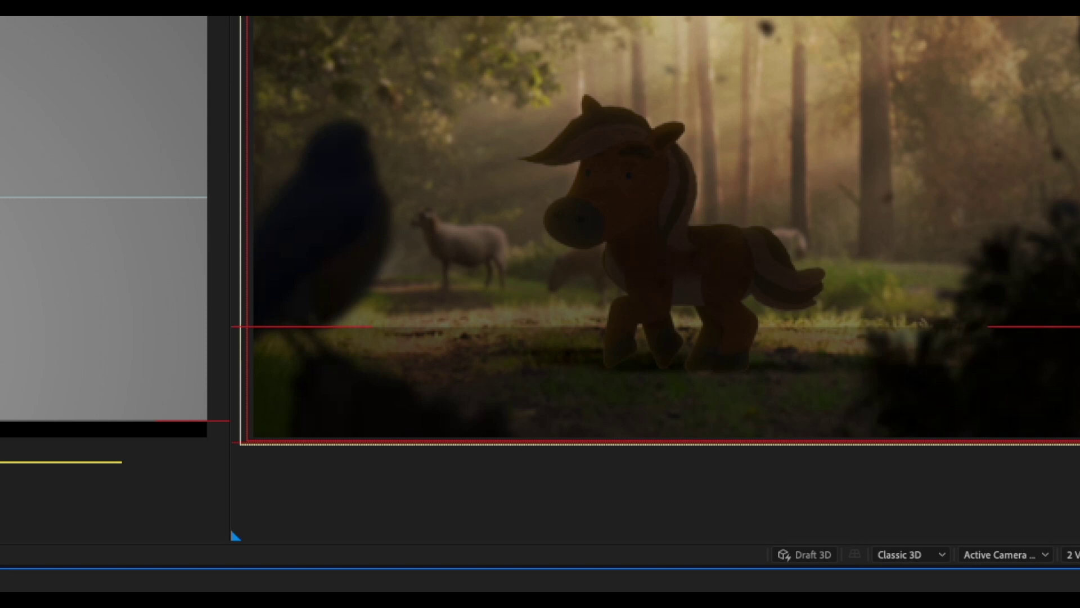
- Add a new mask to the Floor layer and select it among the layer's properties
click(747, 455)
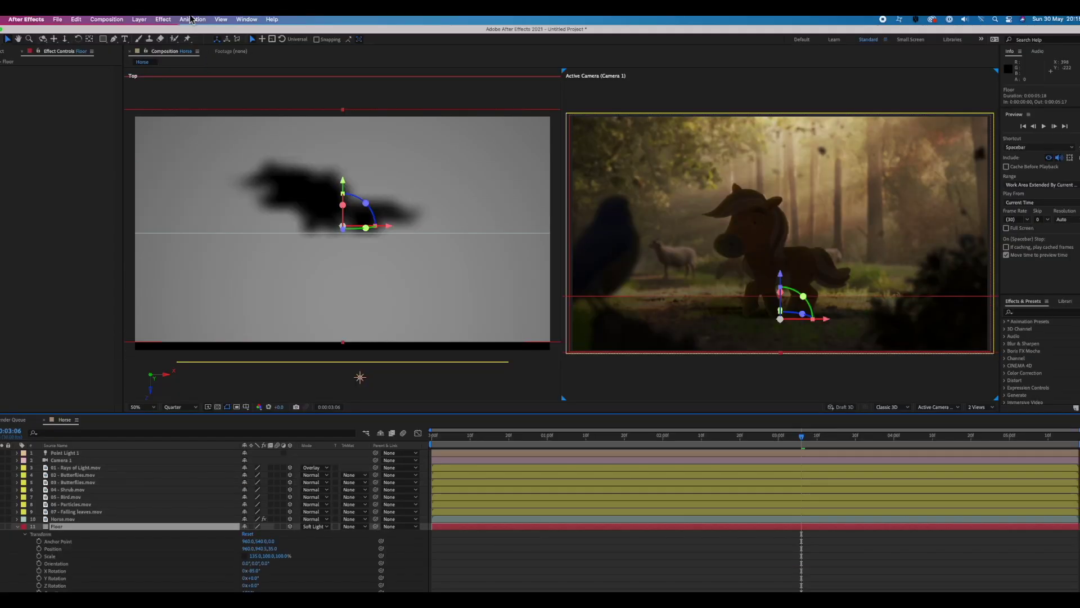
click(146, 20)
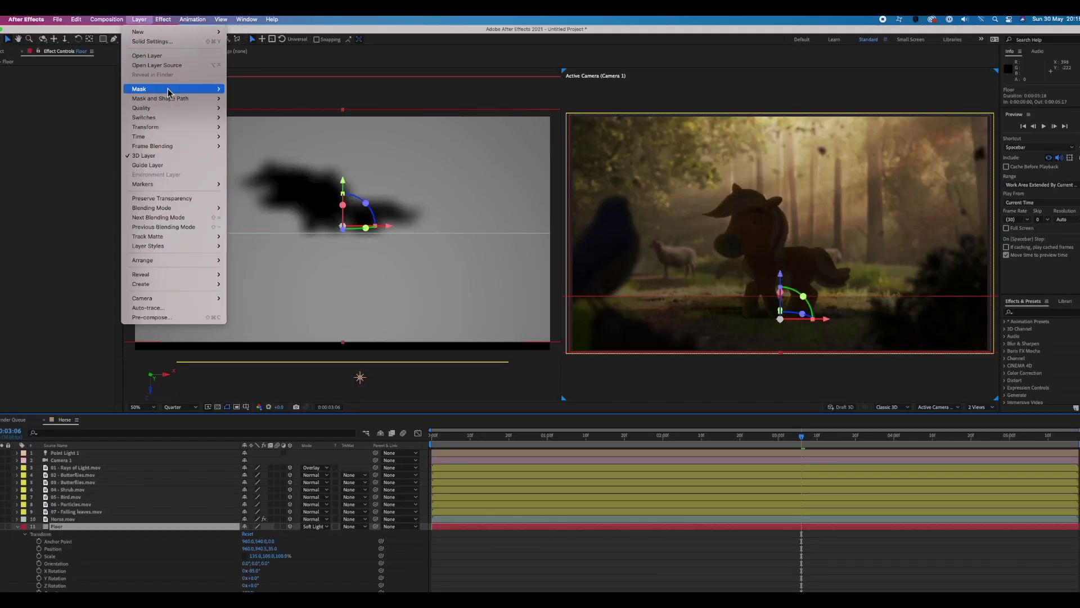
mouse_move(171, 89)
click(244, 89)
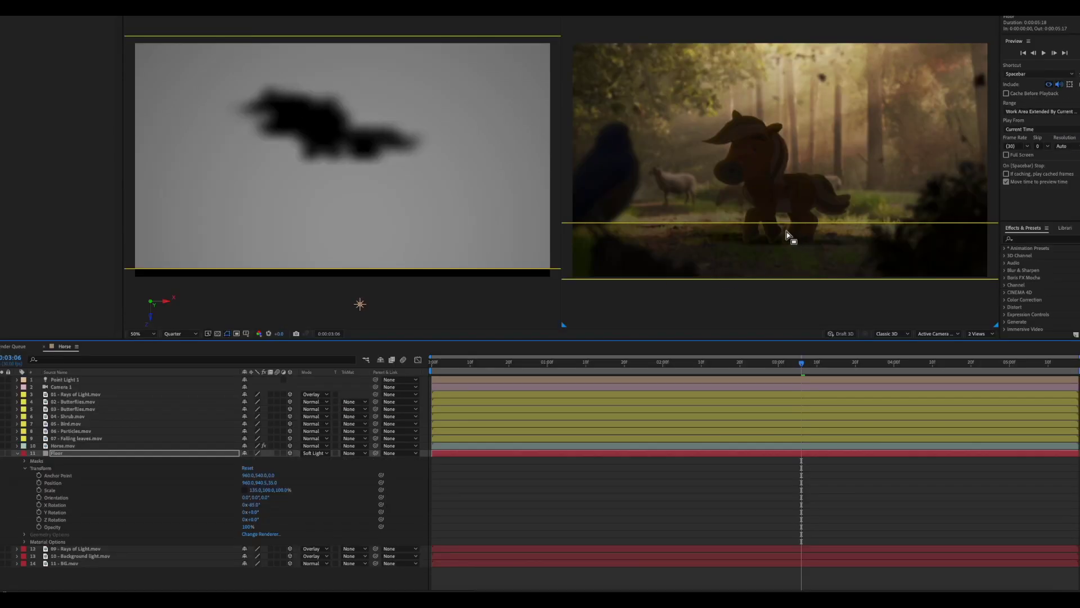
click(24, 461)
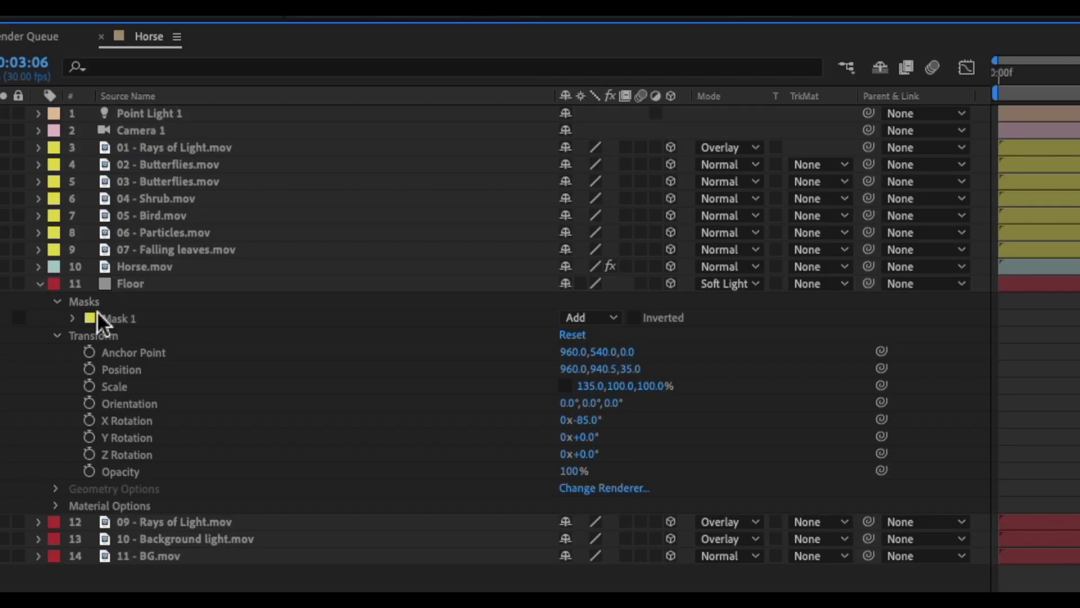
click(93, 315)
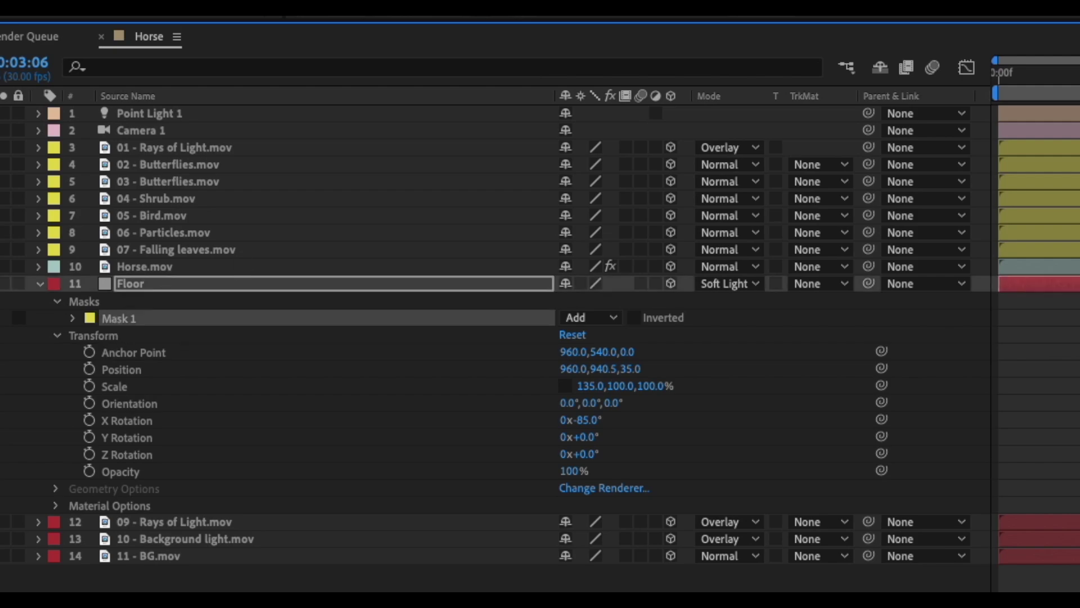
- Pull the two far corners of the Floor's mask forward so its back edge sits closer to the camera
click(768, 177)
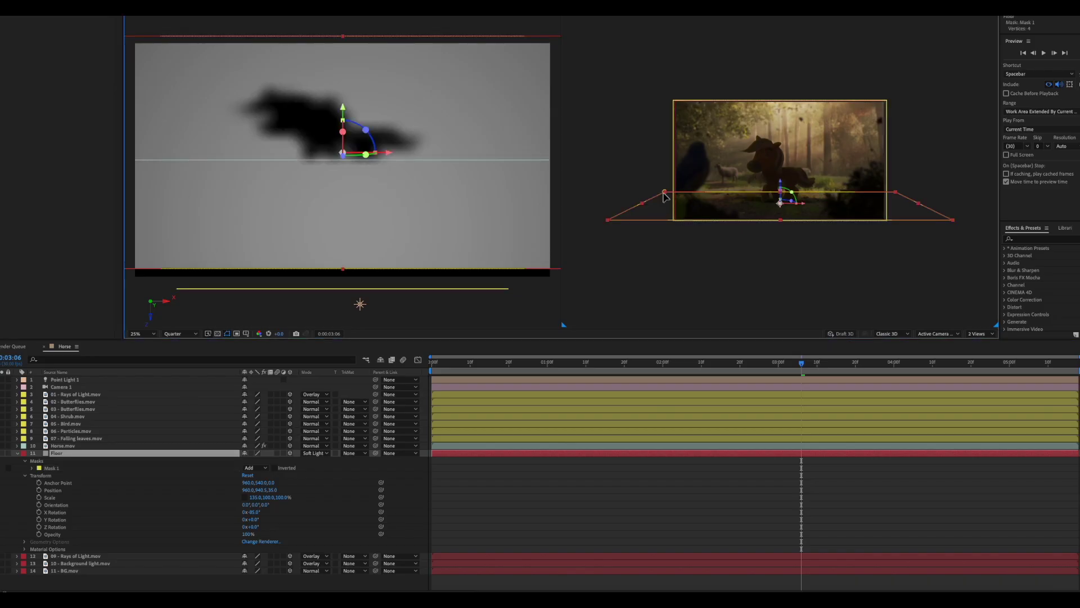
click(664, 194)
drag(665, 194, 665, 200)
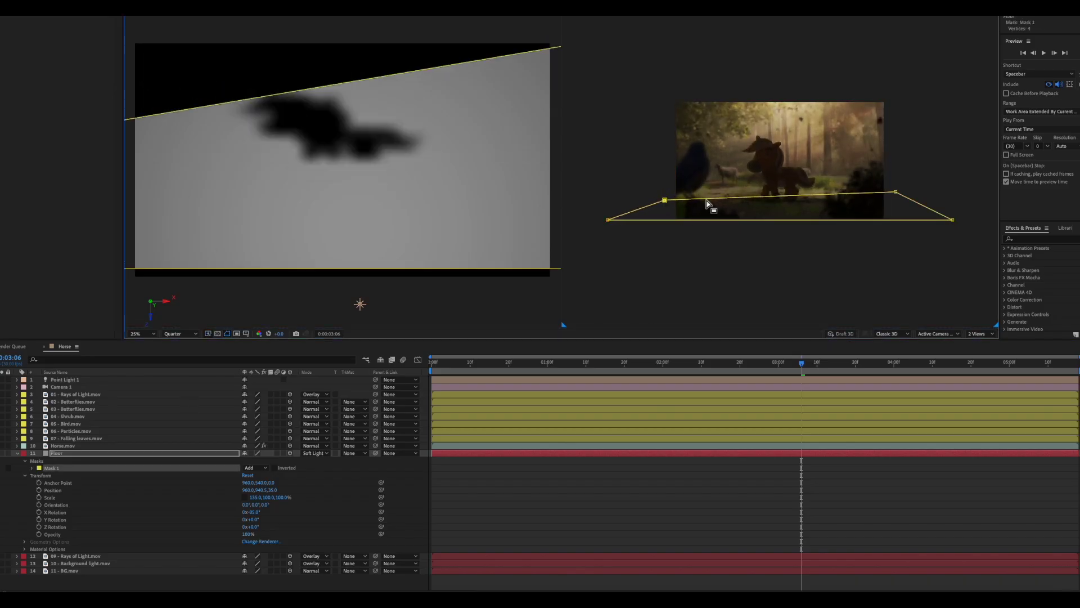
drag(897, 195, 896, 200)
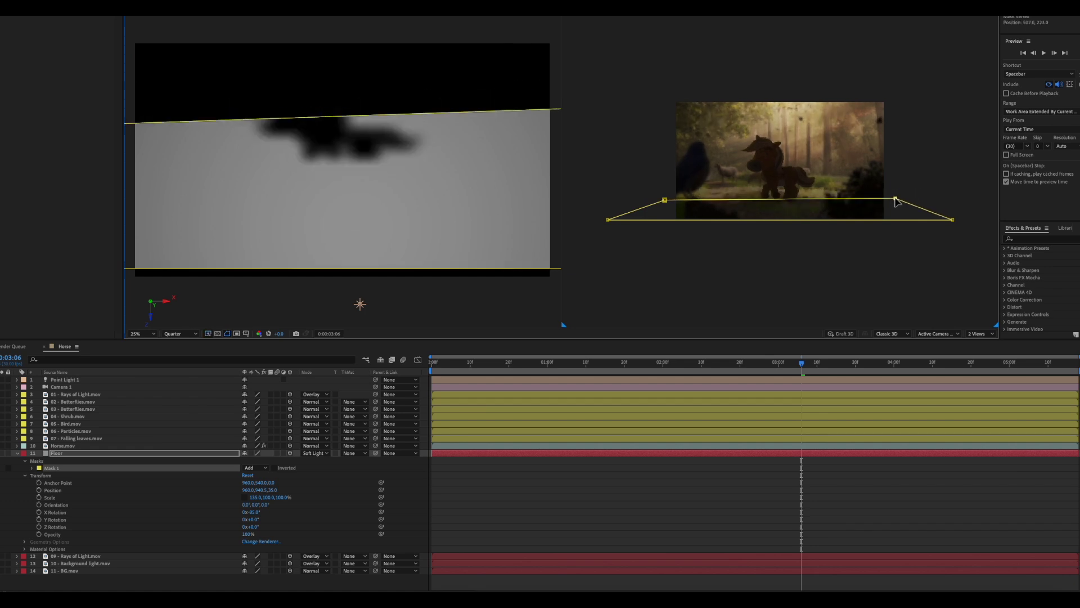
- Increase the Mask Feather of the Floor's mask to soften the floor's edges
click(32, 468)
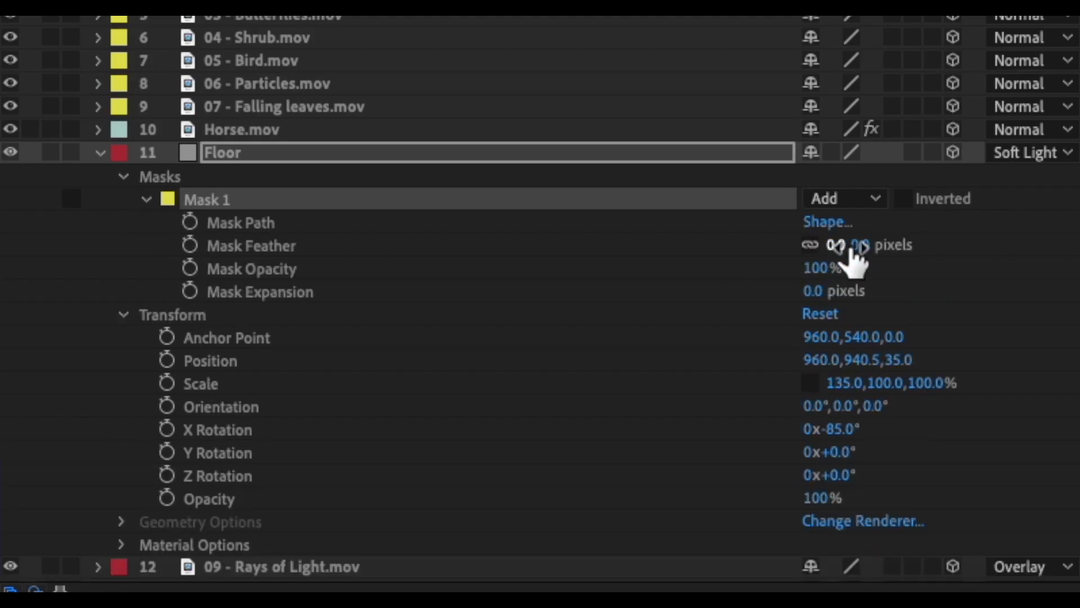
drag(853, 252, 972, 241)
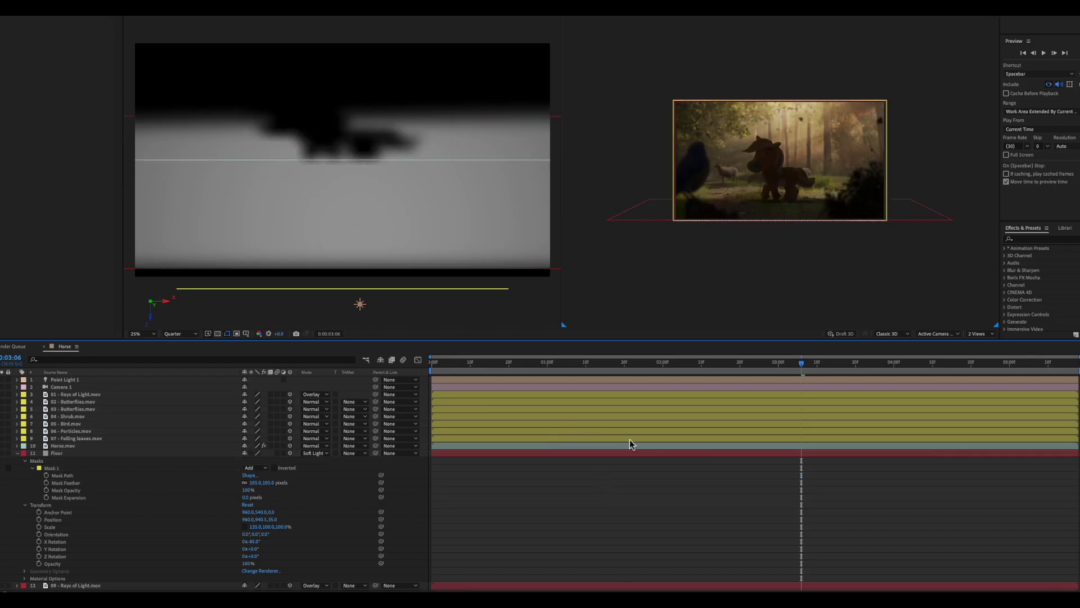
click(647, 453)
- Check the horse's shadow on the feathered floor at several frames between about two and four seconds
click(699, 367)
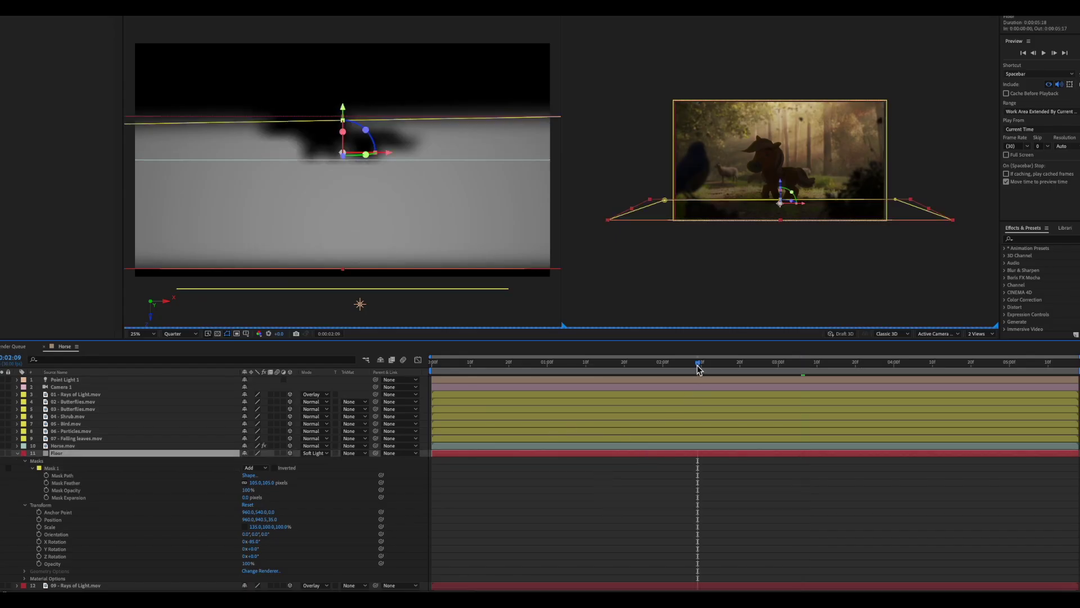
click(675, 302)
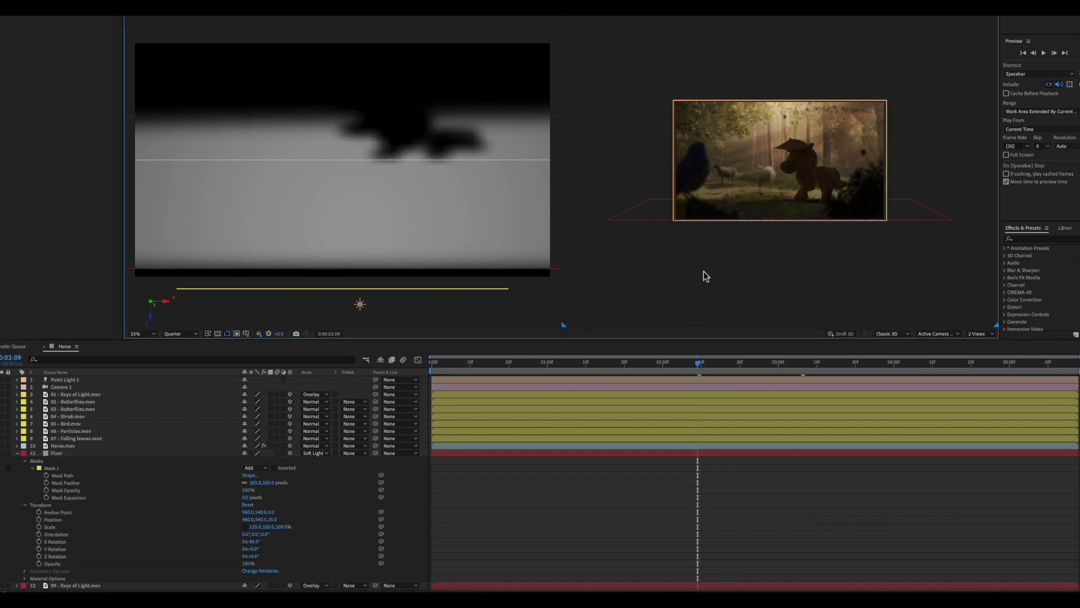
key(period)
click(806, 366)
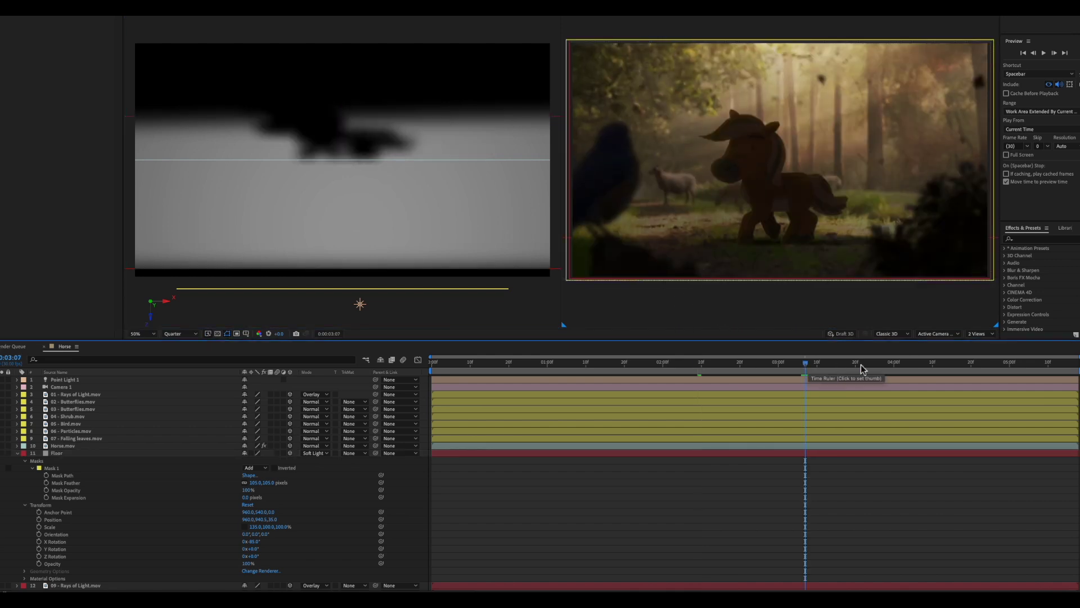
click(876, 360)
click(929, 360)
drag(807, 371, 696, 370)
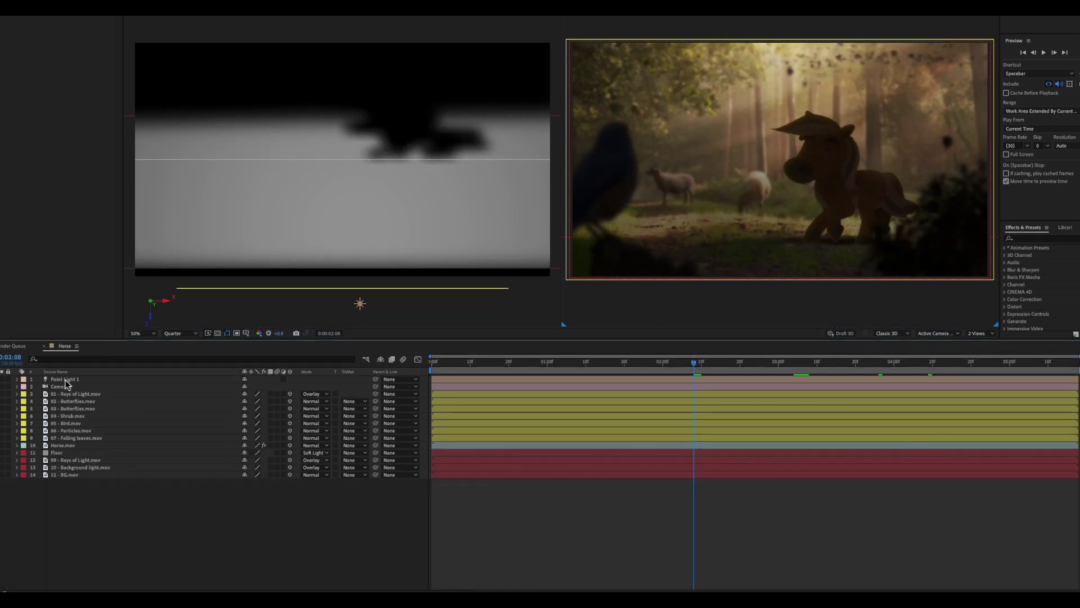
- Add a white spot light at 100% intensity with no falloff and Casts Shadows turned off
click(65, 380)
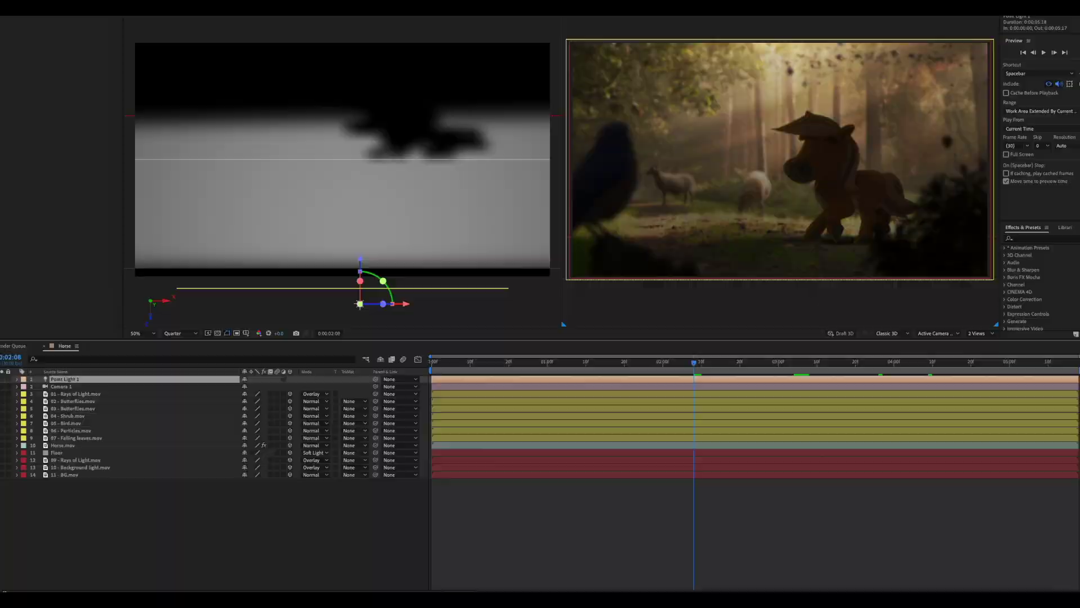
click(252, 23)
mouse_move(239, 28)
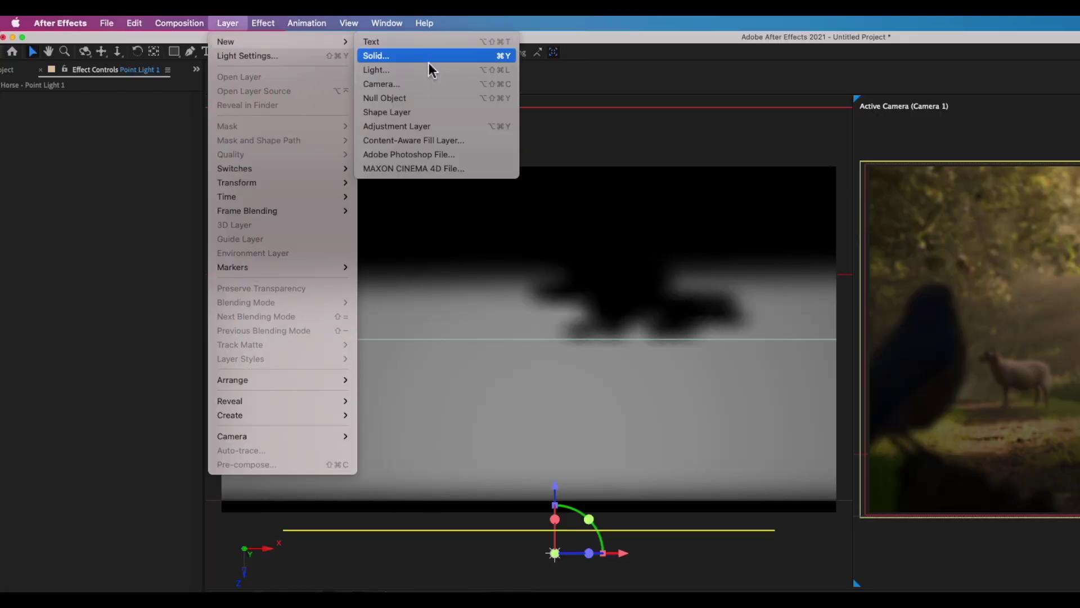
click(418, 69)
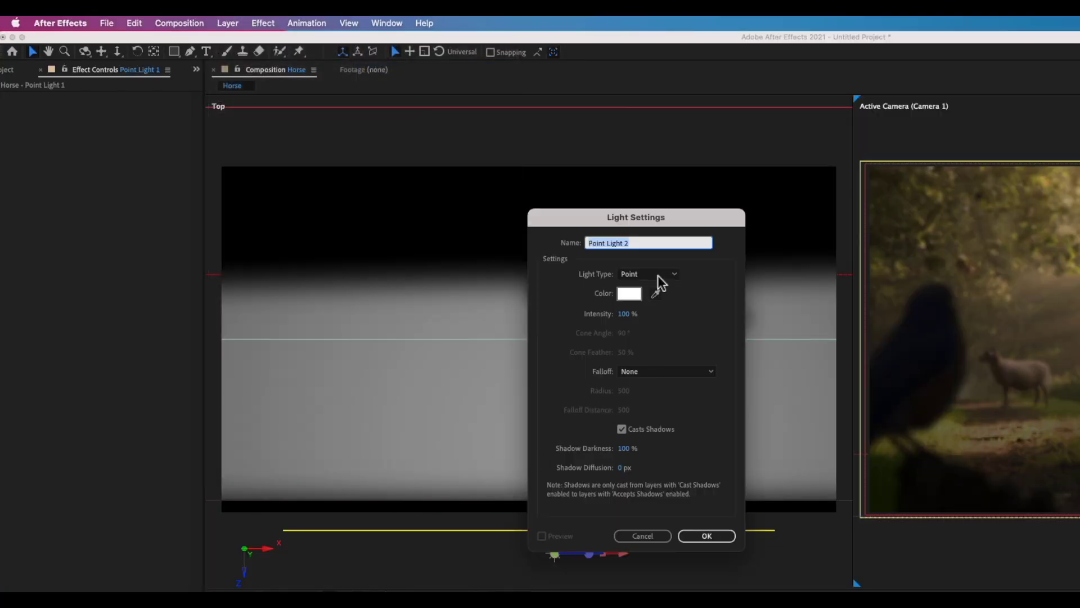
click(656, 274)
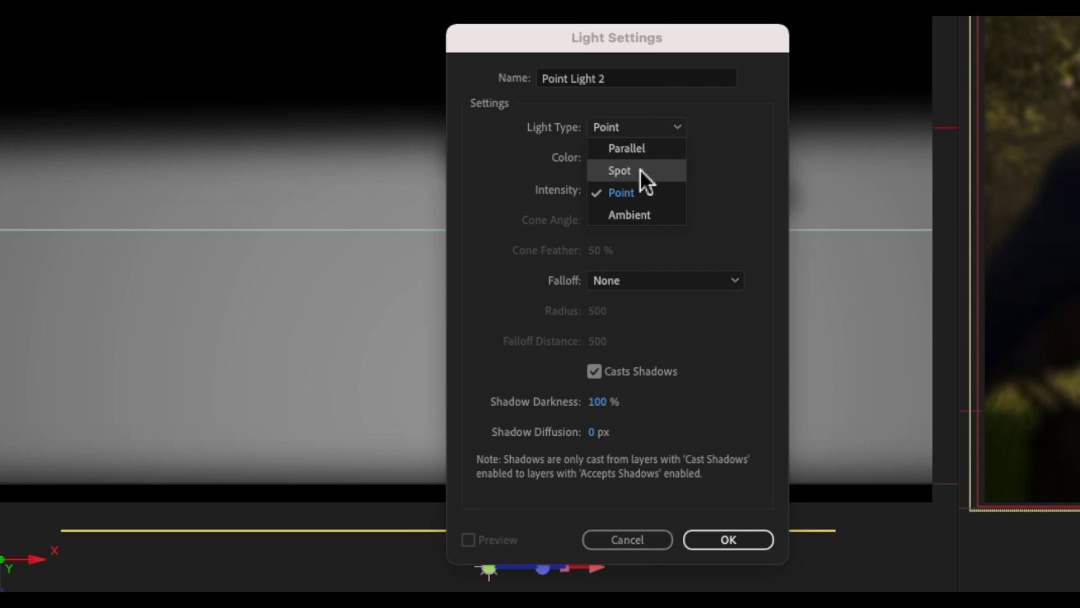
click(620, 170)
click(595, 372)
click(728, 539)
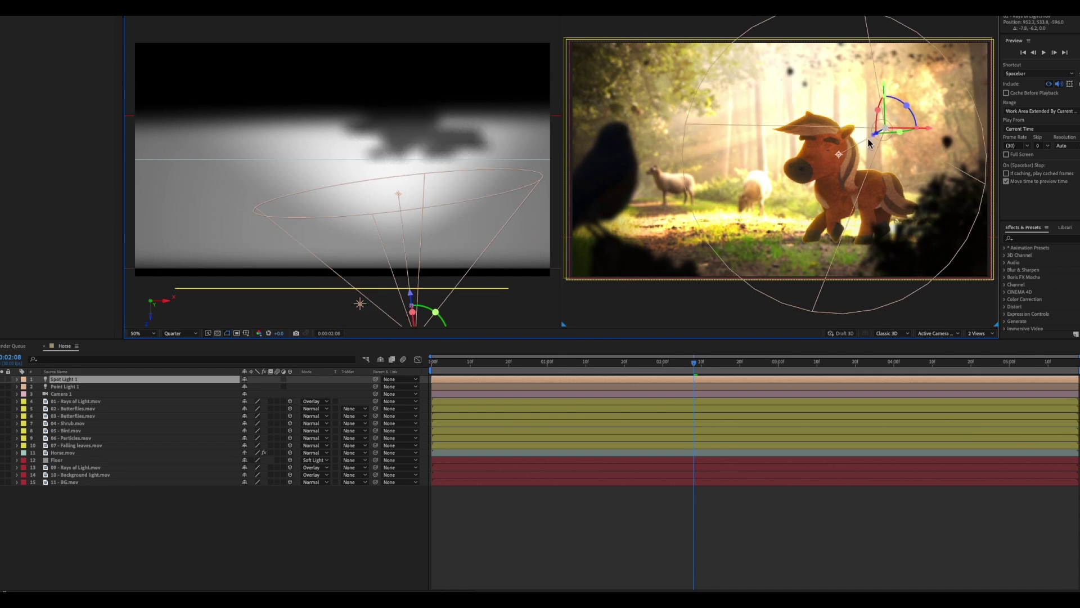
- Set up a second spot light above the bird, aimed toward the horse, and tint it warm yellow
key(space)
drag(629, 171, 610, 102)
drag(682, 152, 697, 158)
click(17, 379)
drag(247, 401, 237, 402)
click(247, 409)
click(417, 237)
key(Return)
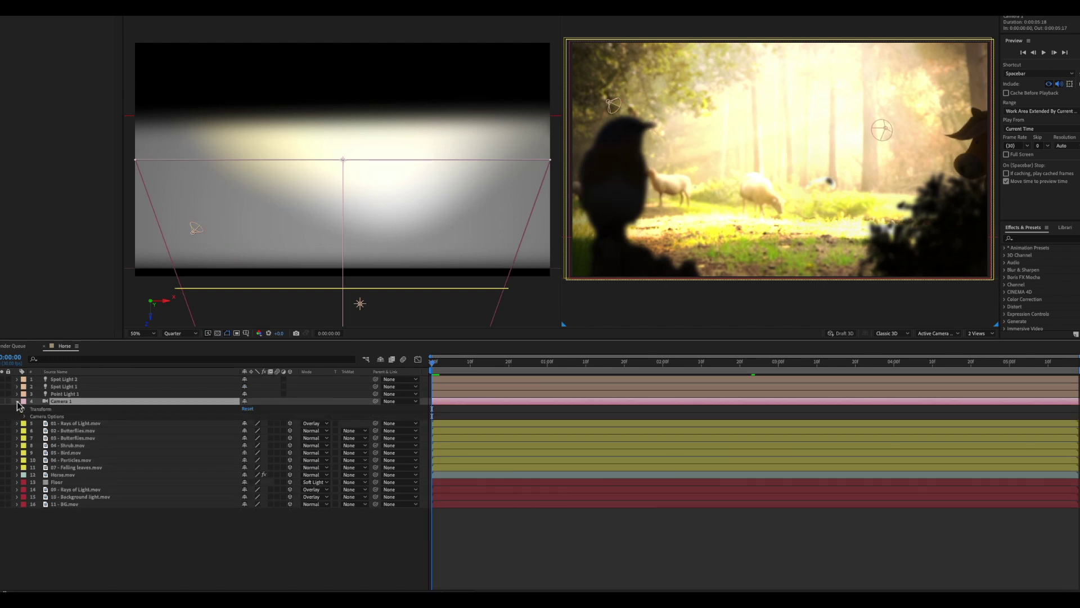
- Keyframe Camera 1's Point of Interest, Position, Orientation and X, Y and Z Rotation, and shift these keyframes to four seconds
click(25, 410)
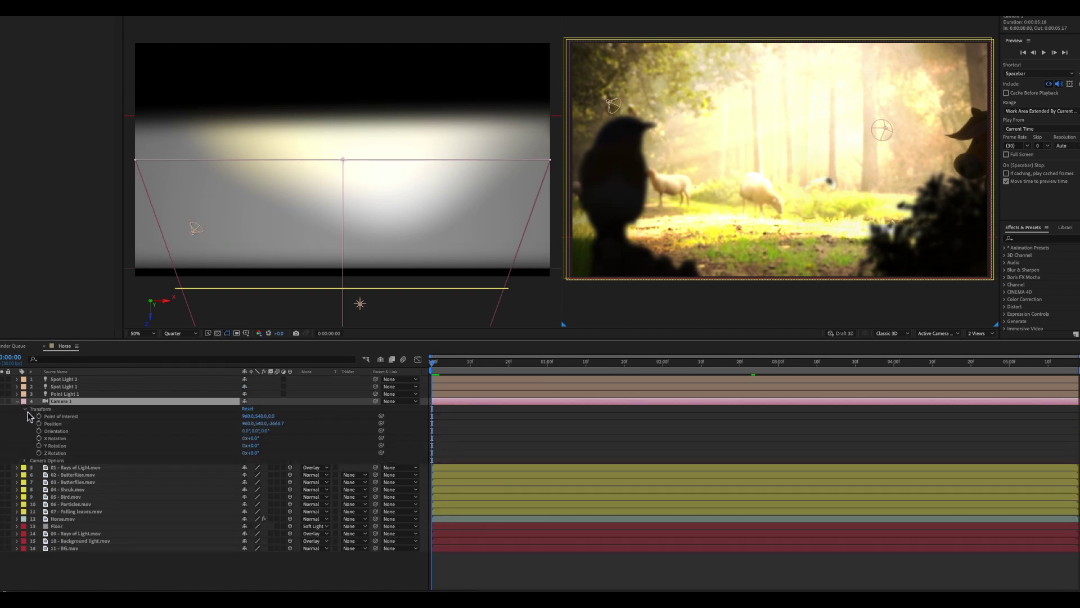
click(38, 415)
drag(39, 424, 40, 447)
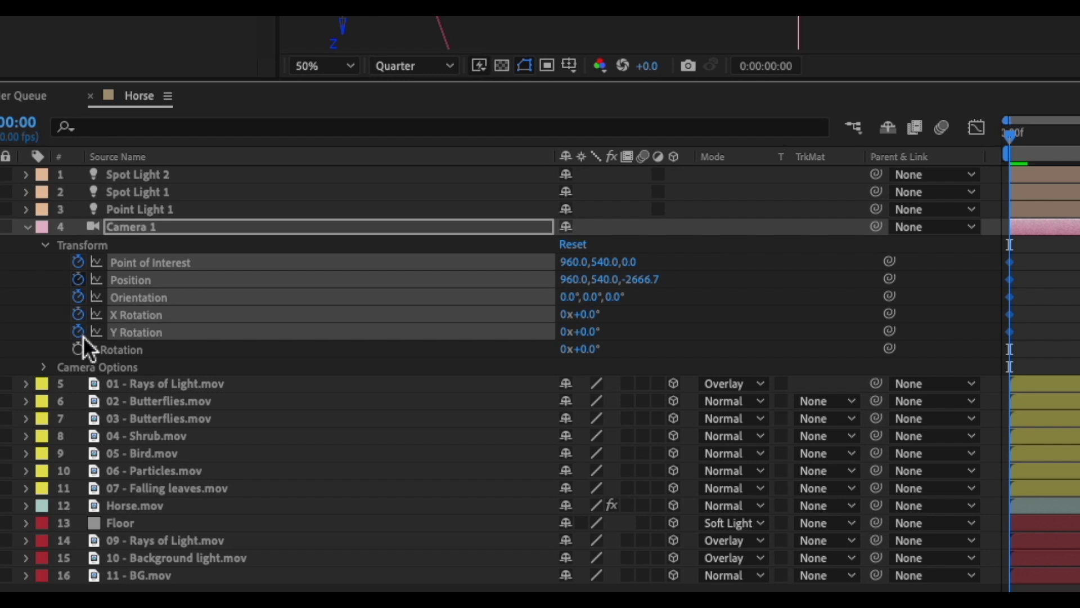
click(79, 349)
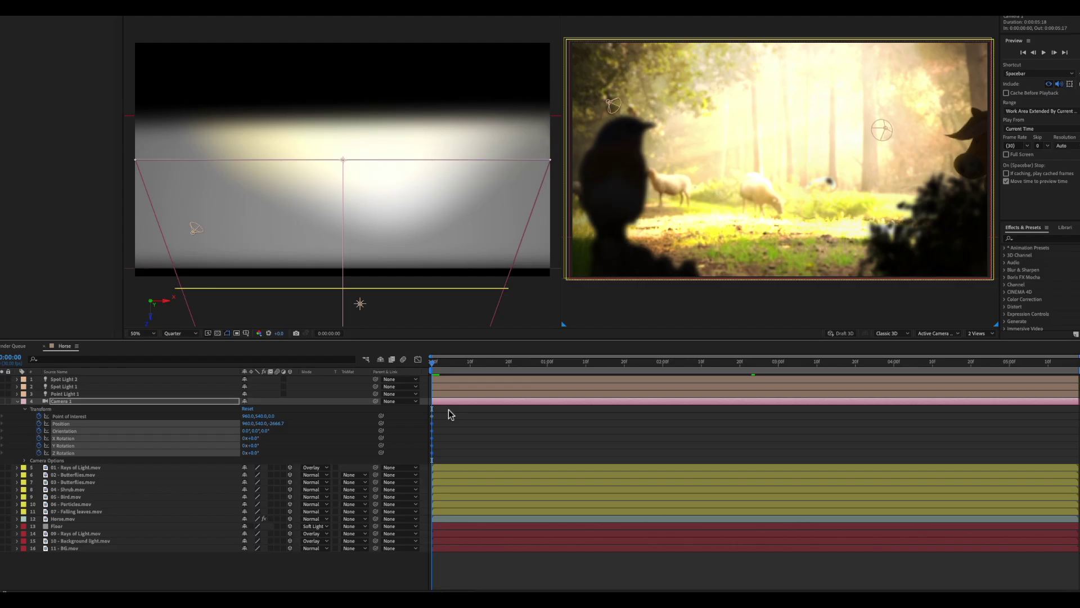
drag(445, 410, 433, 459)
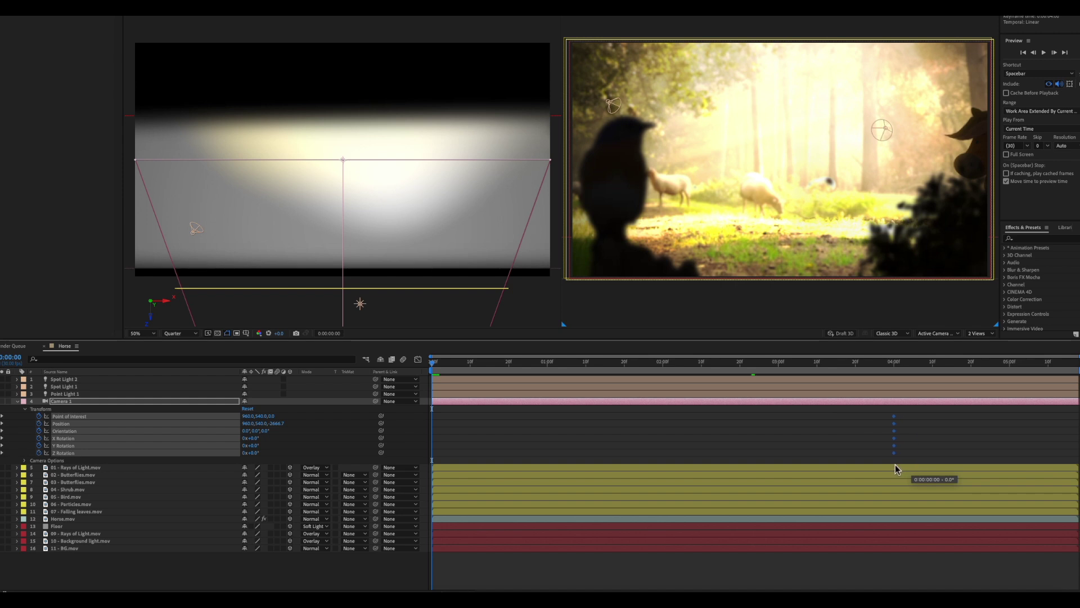
- Ease the camera keyframes at four seconds, move Camera 1 forward to Z -1434.7 at the first frame, and preview the animation
drag(674, 366, 390, 371)
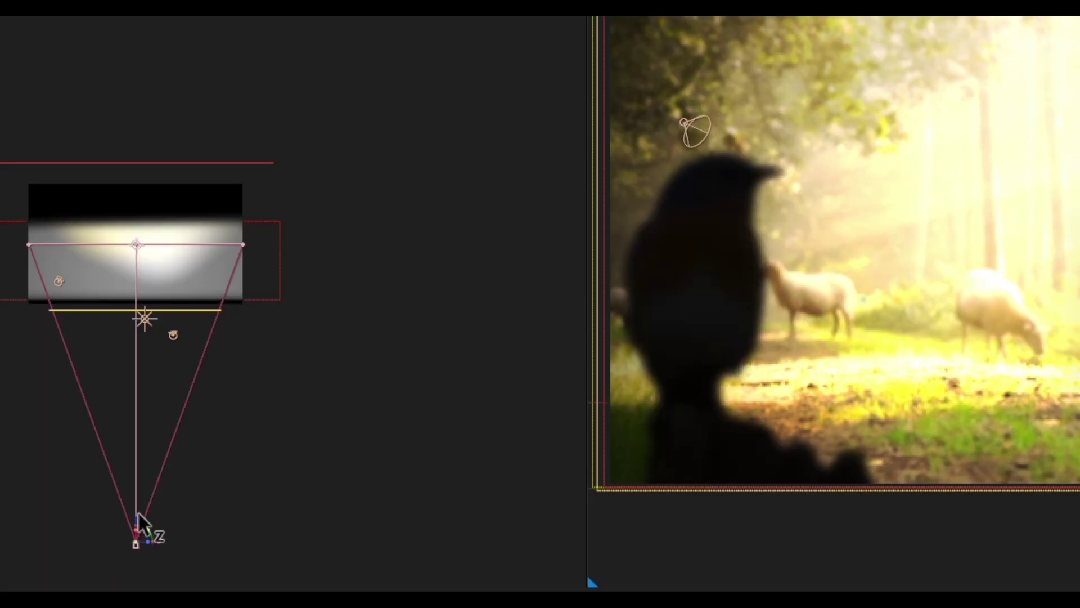
drag(136, 517, 130, 379)
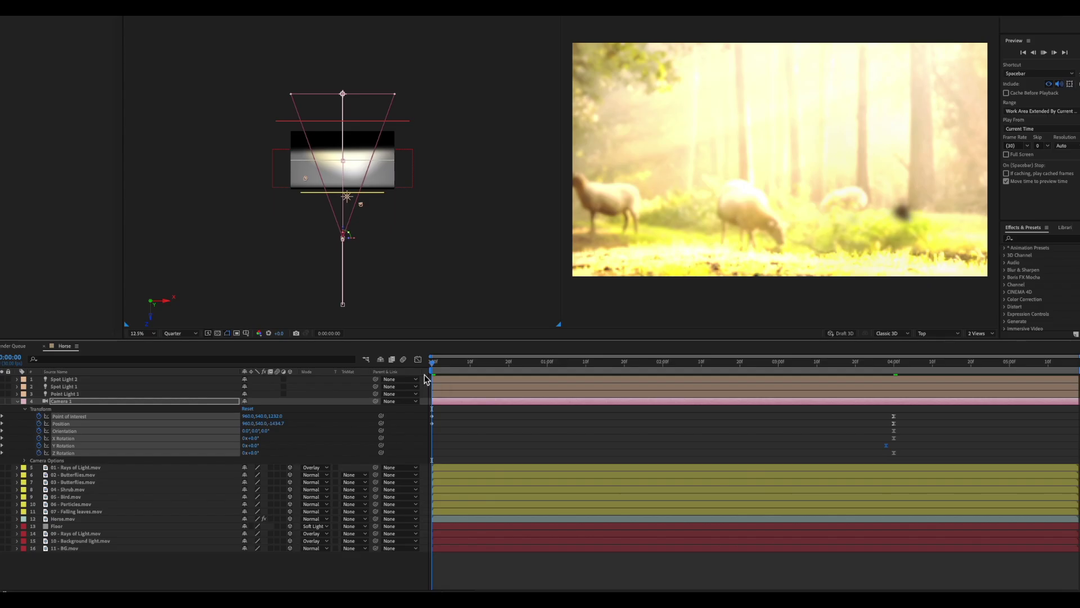
key(space)
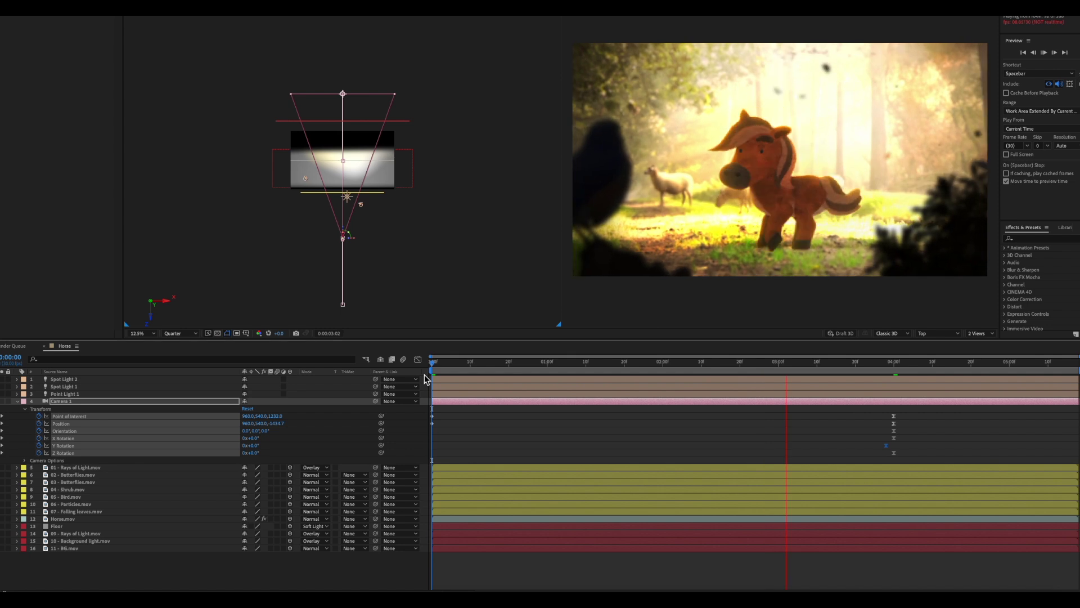
- Move Point Light 1 back near the background layer and pull Spot Light 1 toward the camera and away from the horse
drag(349, 188, 349, 137)
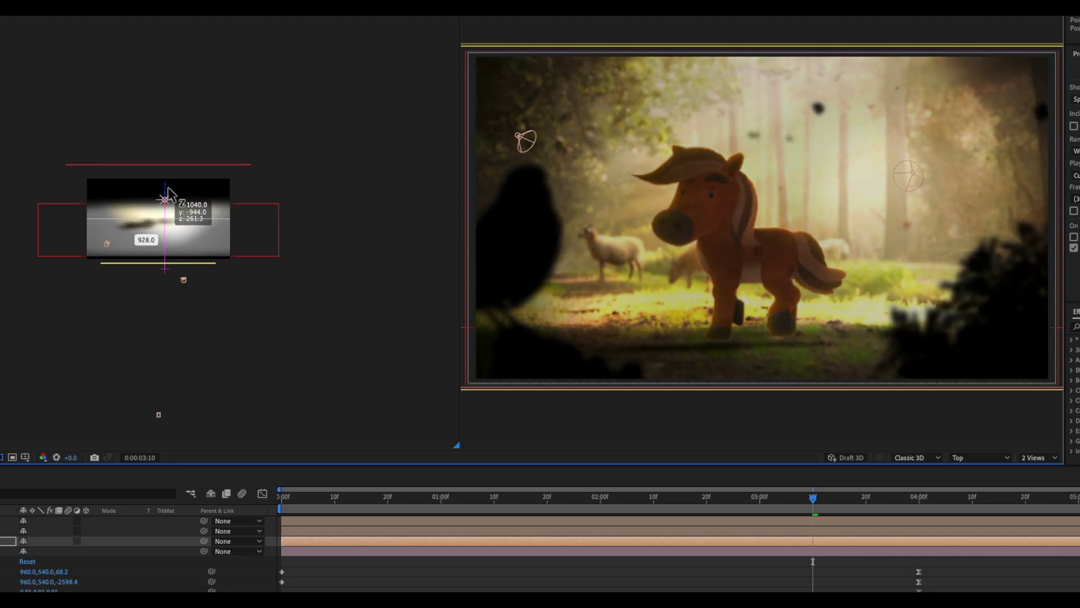
drag(167, 188, 164, 158)
click(8, 530)
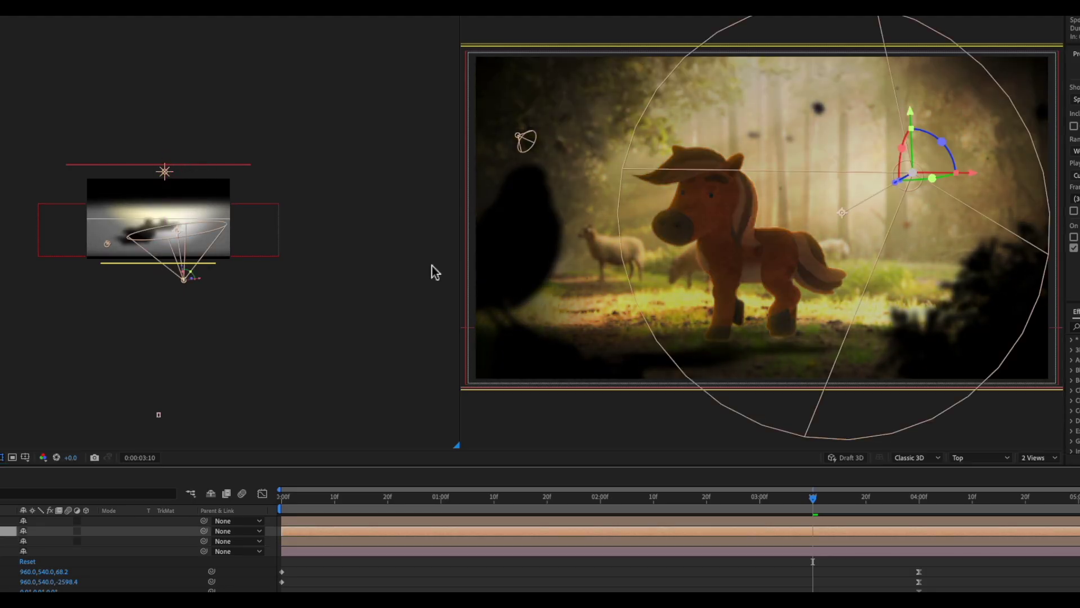
click(183, 275)
click(347, 314)
drag(182, 273, 189, 296)
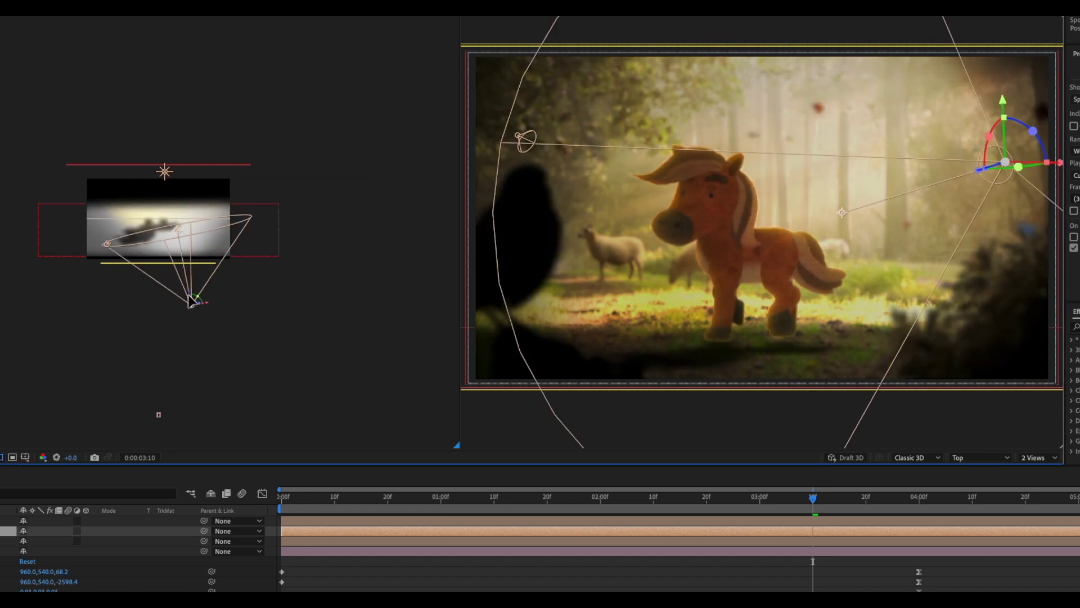
drag(1057, 169, 1024, 169)
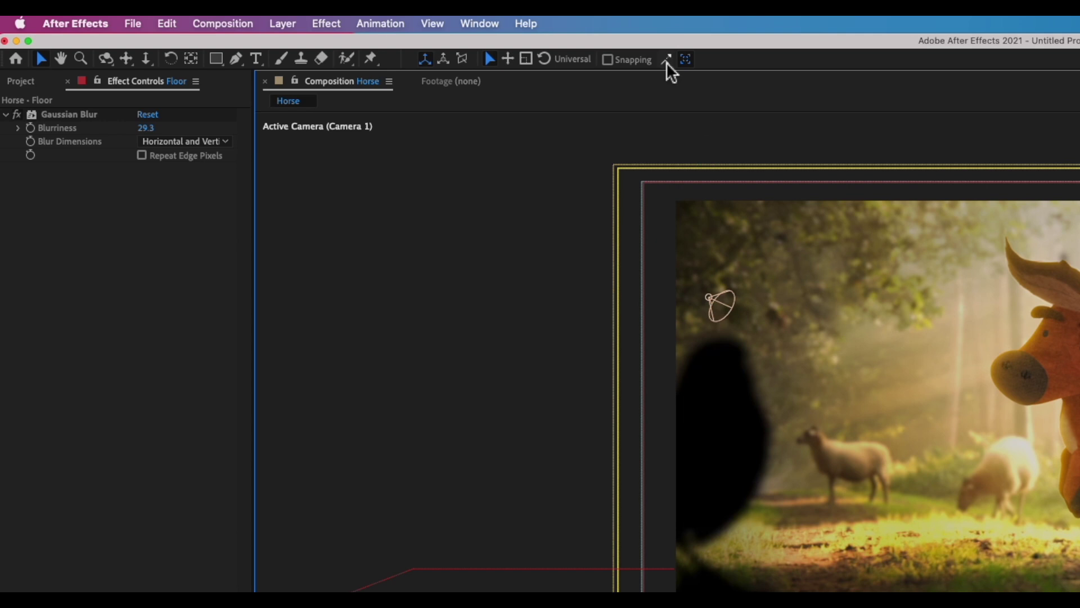
- Add the Horse composition to the render queue and set its QuickTime output to the Apple ProRes 422 codec
click(225, 23)
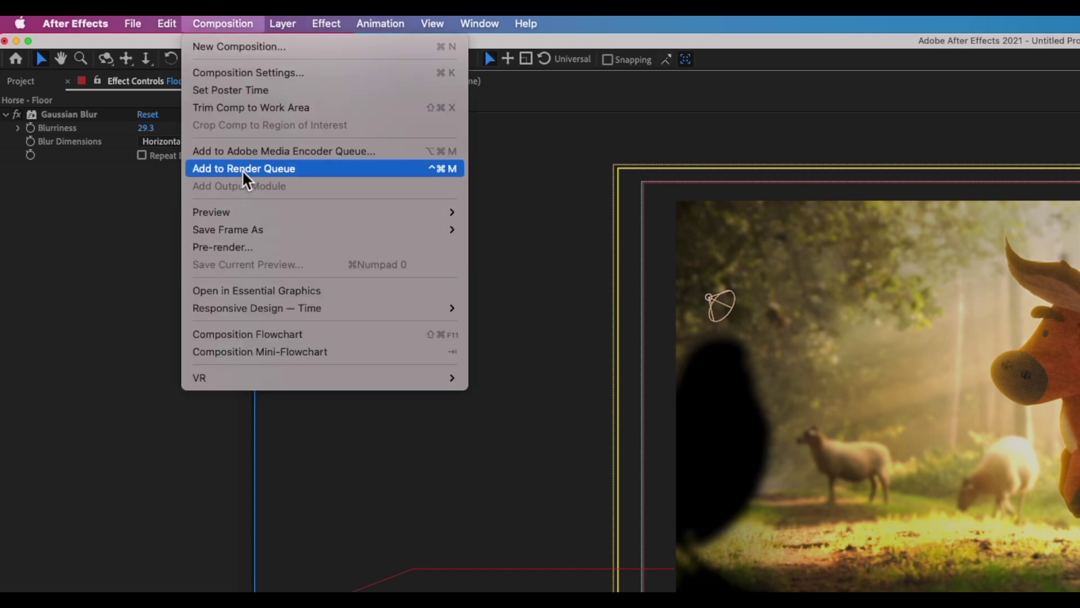
click(244, 169)
click(86, 523)
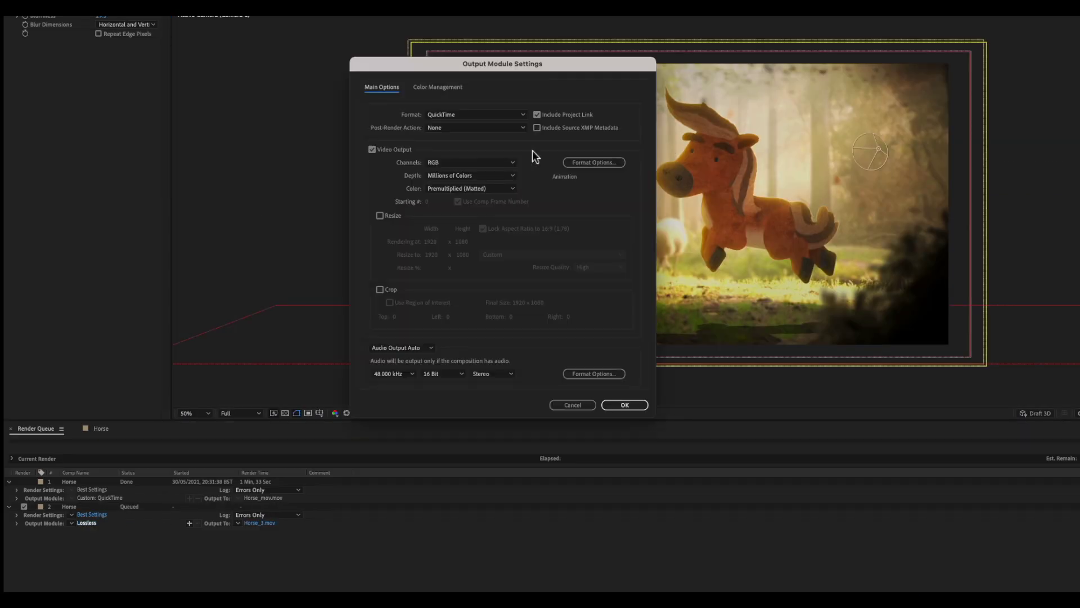
click(572, 161)
click(360, 96)
click(332, 118)
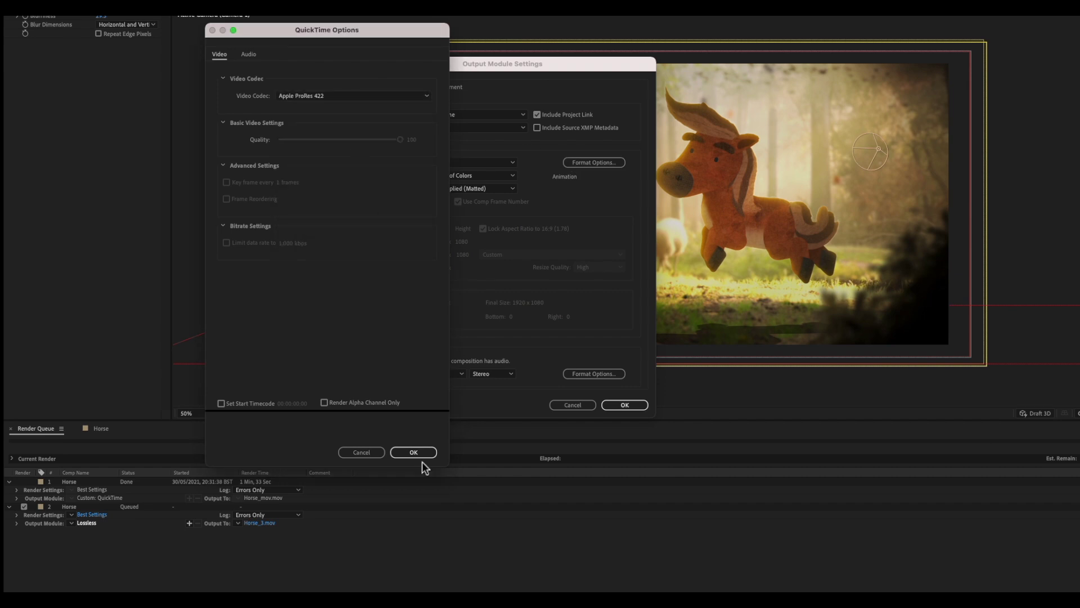
click(422, 453)
click(619, 405)
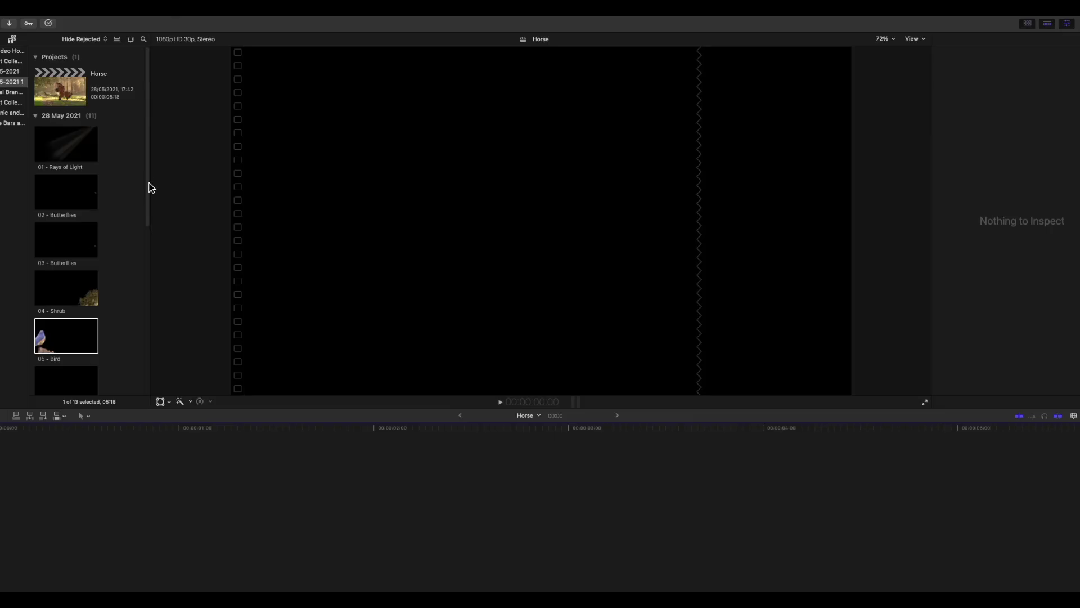
- Switch to Final Cut Pro and place the 11 - BG clip at the start of the empty Horse timeline
scroll(149, 186, down, 10)
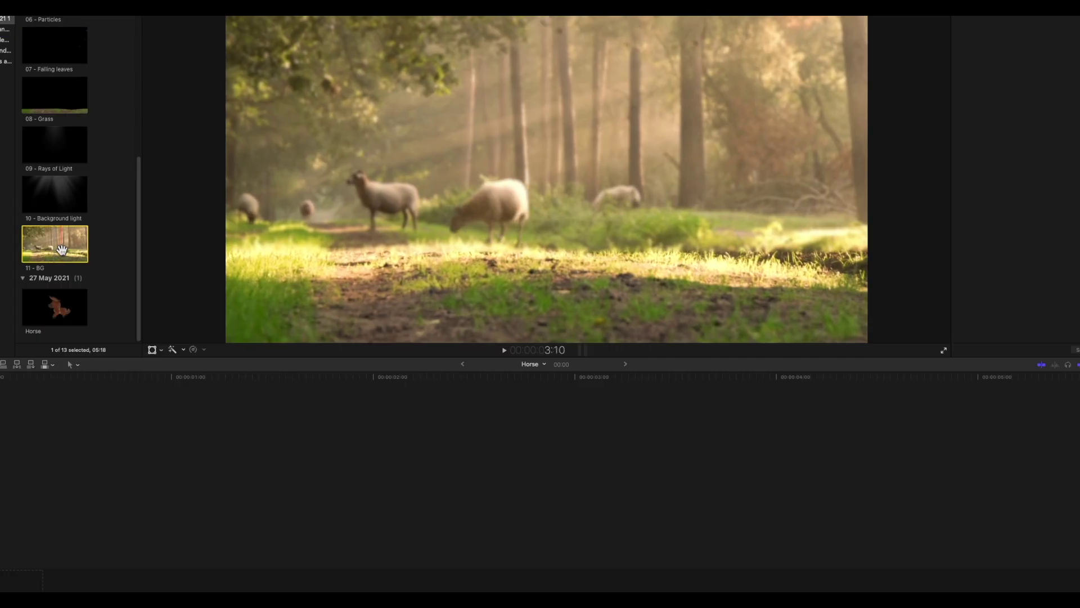
drag(68, 309, 0, 544)
drag(17, 457, 30, 451)
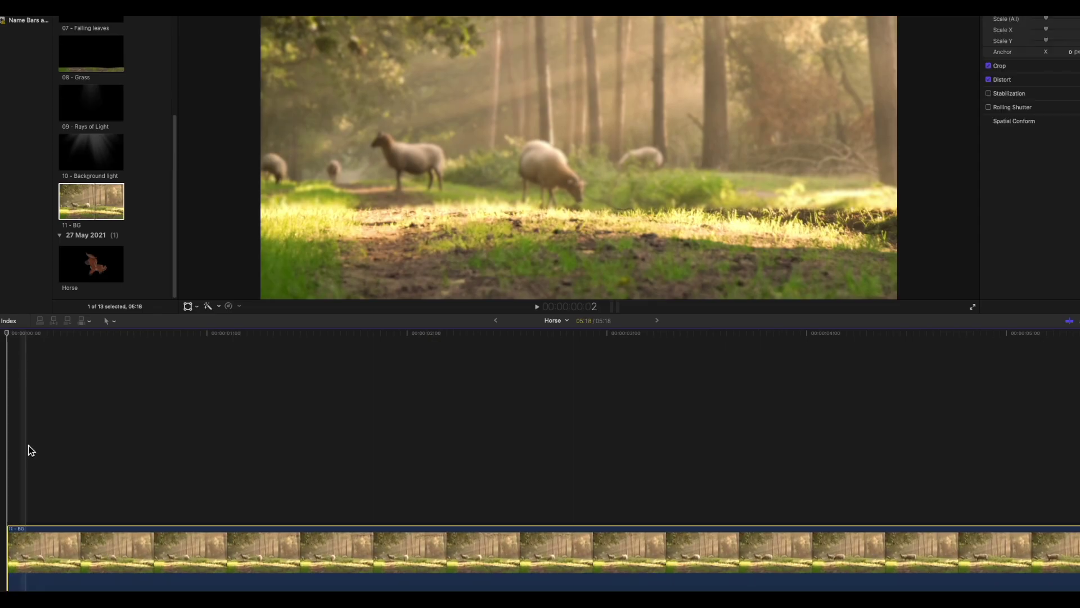
- Connect the 10 - Background light clip above the background at the timeline start and set its blend mode to Overlay
click(104, 265)
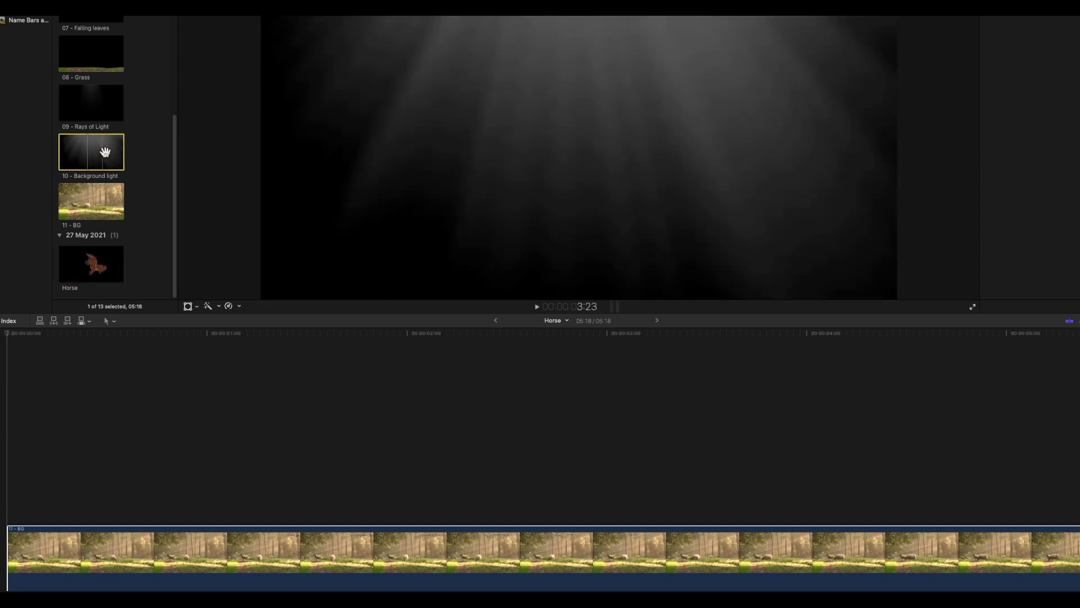
drag(92, 155, 53, 429)
click(108, 340)
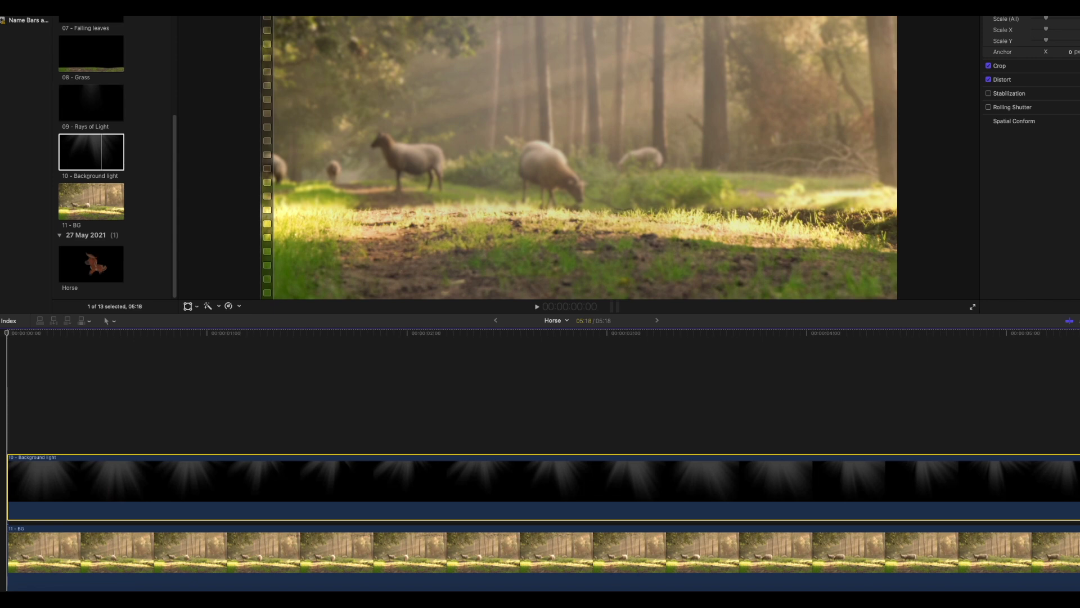
click(982, 104)
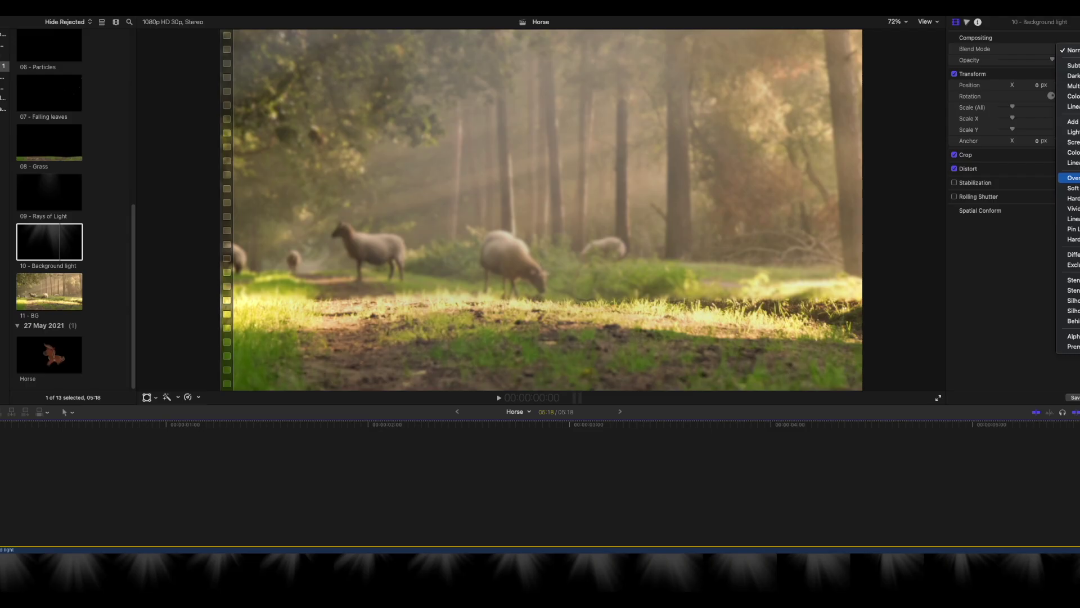
click(1073, 178)
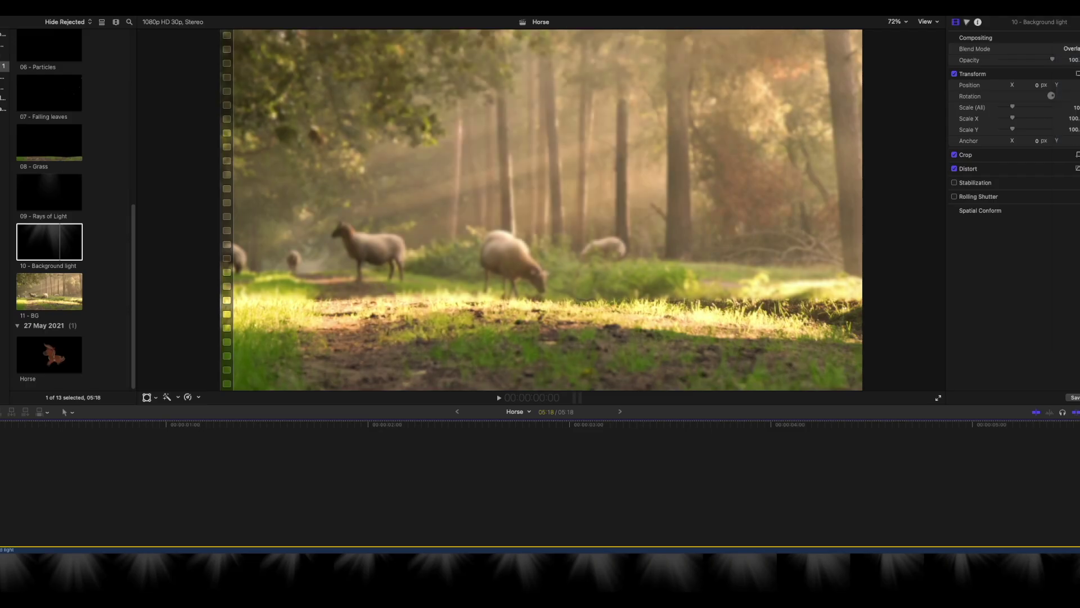
- Connect the 09 - Rays of Light clip above the background light and set its blend mode to Overlay
click(60, 196)
drag(61, 205, 2, 448)
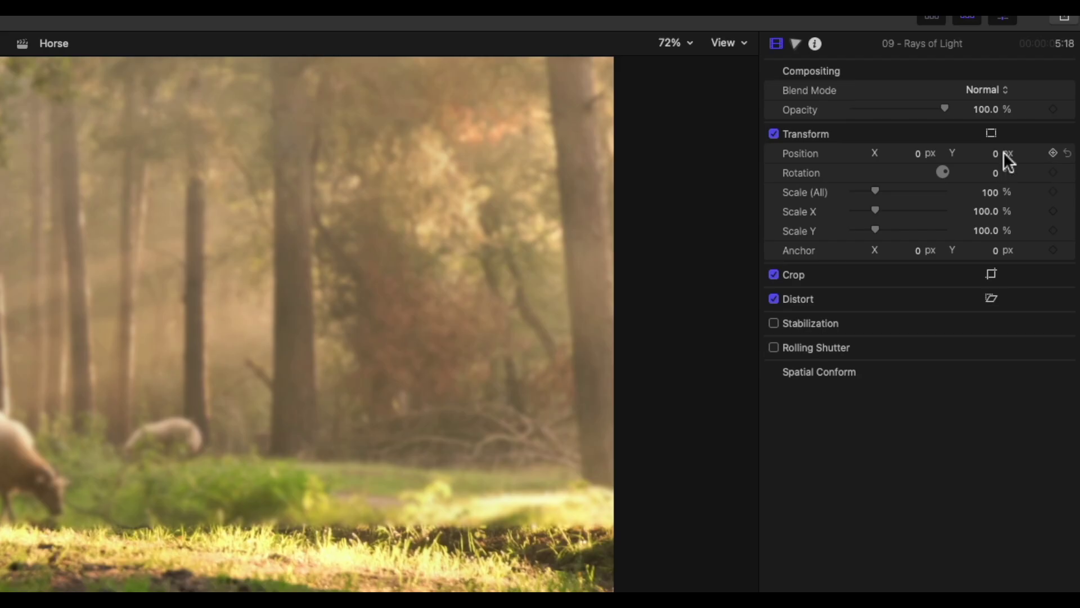
click(988, 89)
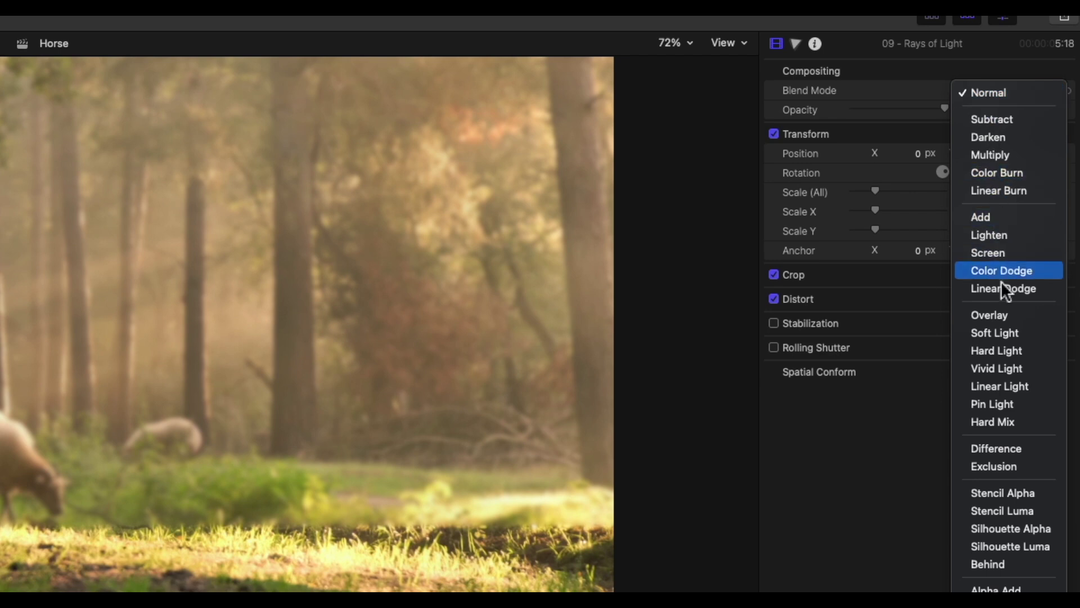
click(994, 315)
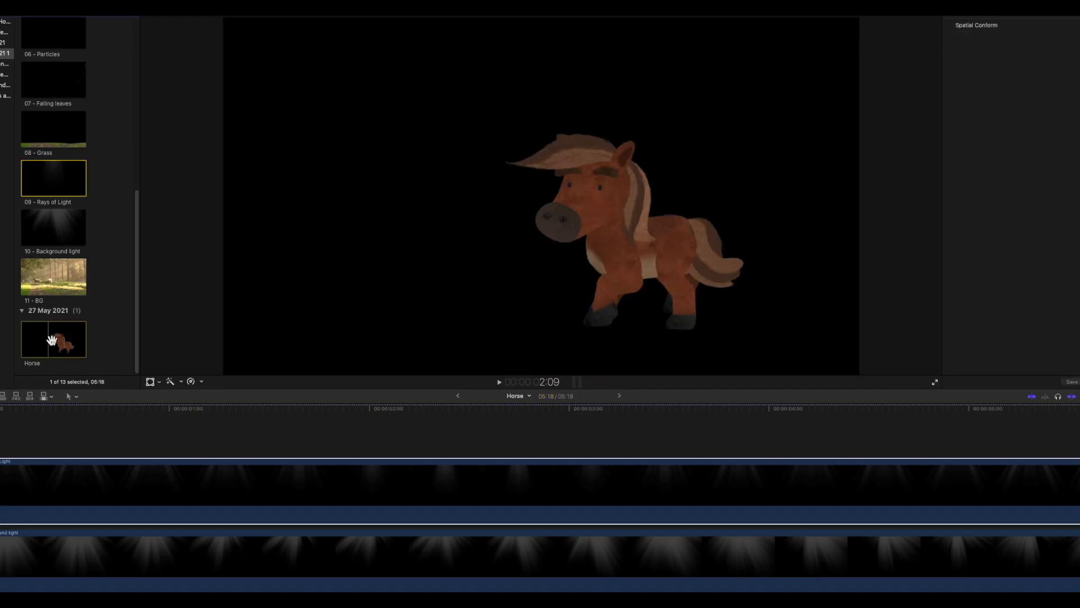
- Connect the Horse clip and the 08 - Grass clip above the light layers at the timeline start
click(55, 346)
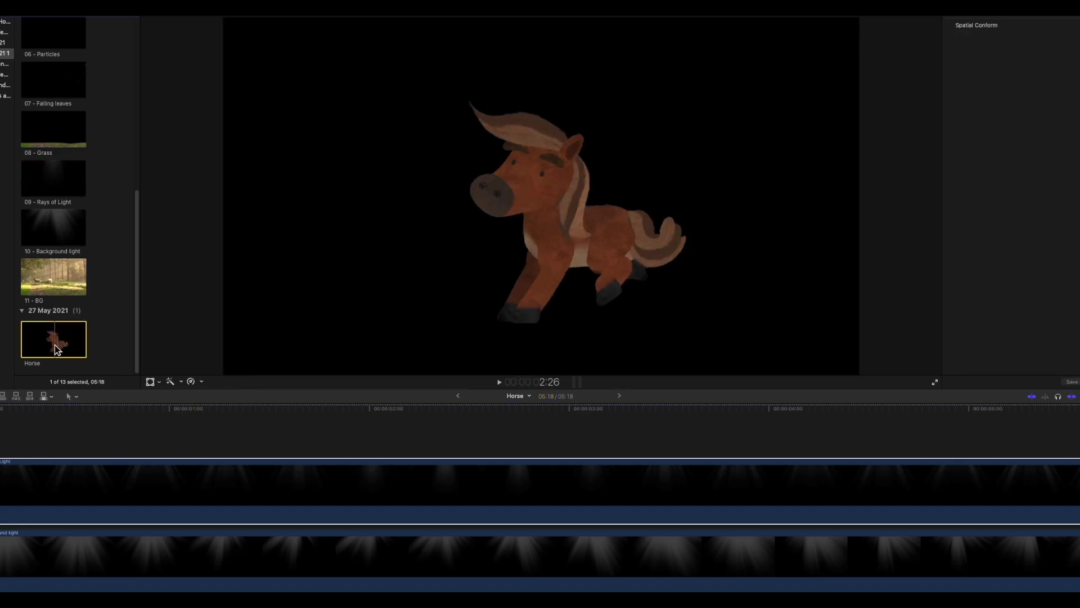
key(q)
scroll(24, 443, up, 2)
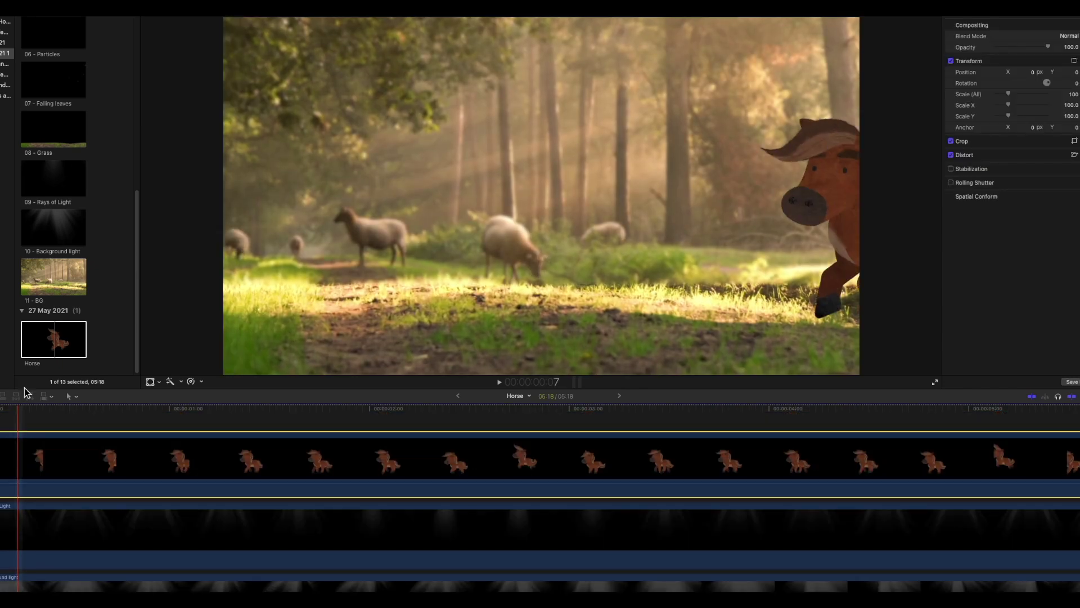
click(80, 133)
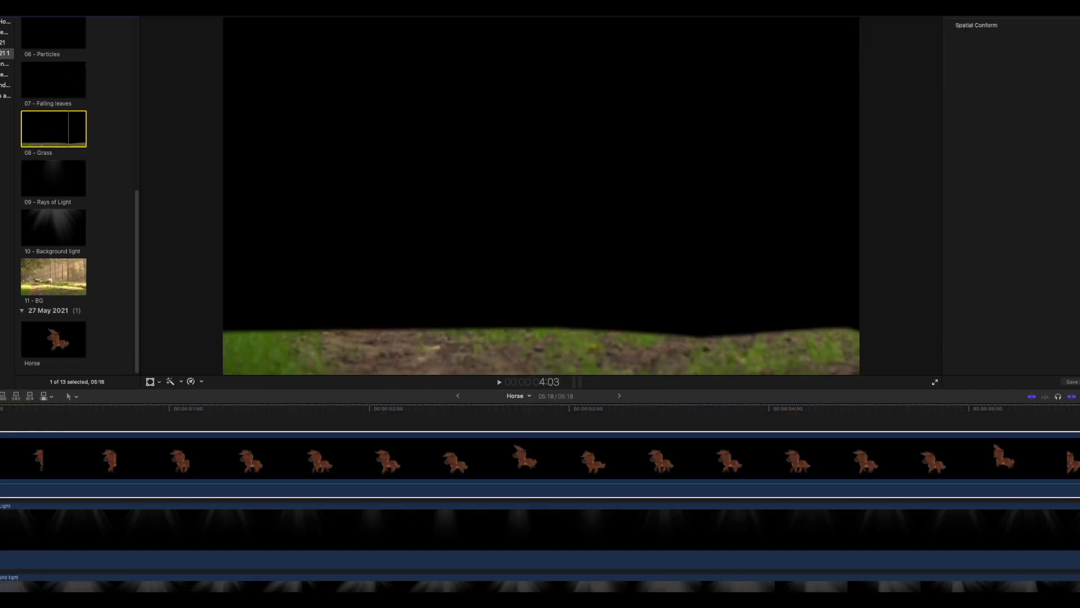
key(q)
- Connect the 07 - Falling leaves and 05 - Bird clips above the grass at the timeline start
drag(137, 211, 137, 152)
click(59, 193)
key(q)
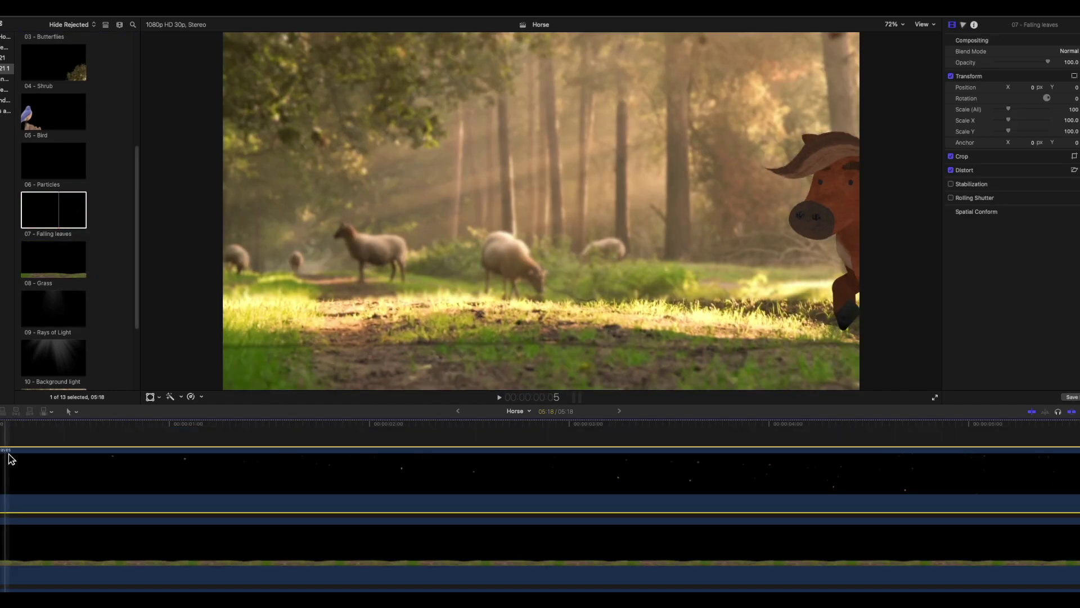
click(54, 113)
key(q)
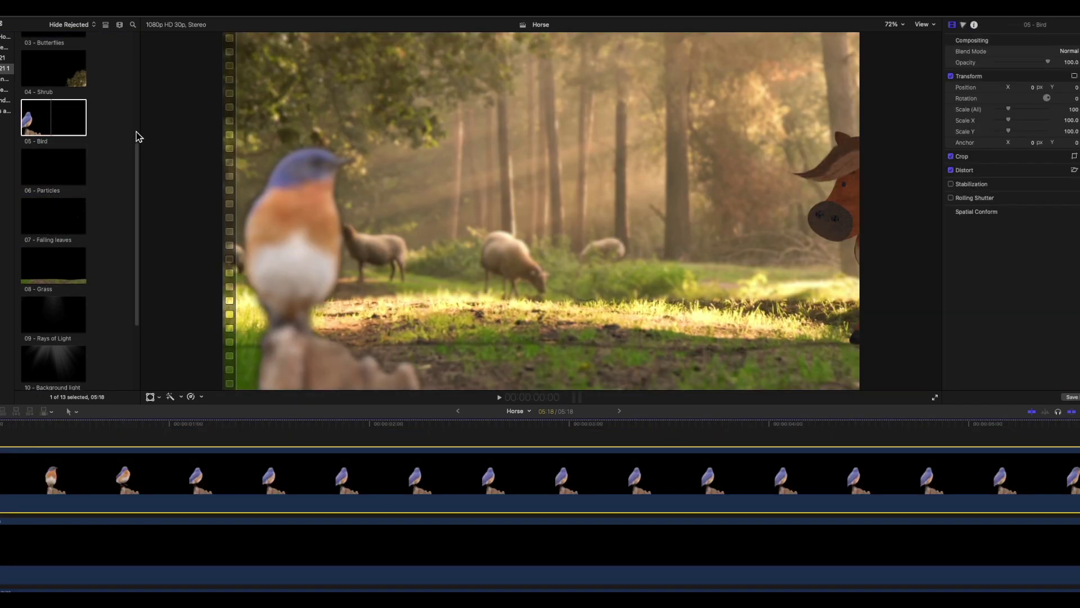
- Stack the 04 - Shrub, 03 - Butterflies and 02 - Butterflies clips above the bird at the timeline start
scroll(138, 137, up, 5)
click(53, 280)
key(q)
click(53, 231)
key(q)
click(55, 181)
key(q)
- Connect the 01 - Rays of Light clip as the topmost layer and set its blend mode to Overlay
click(46, 135)
key(q)
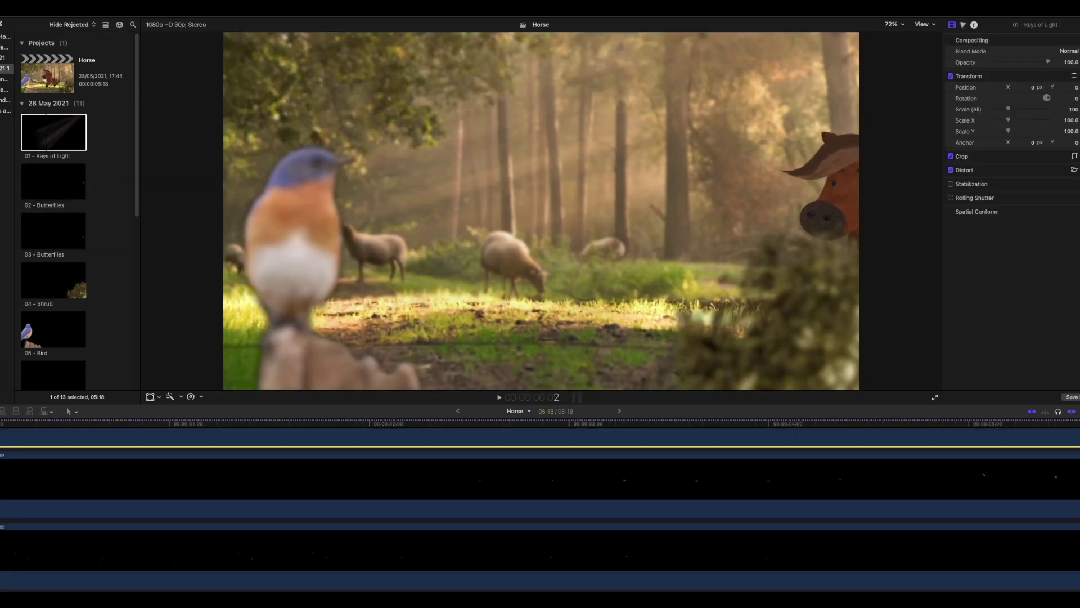
click(1070, 178)
- Apply a Gaussian blur with an amount of 25.15 to the 05 - Bird clip and play back the composition
scroll(128, 562, up, 2)
scroll(127, 562, down, 4)
click(127, 585)
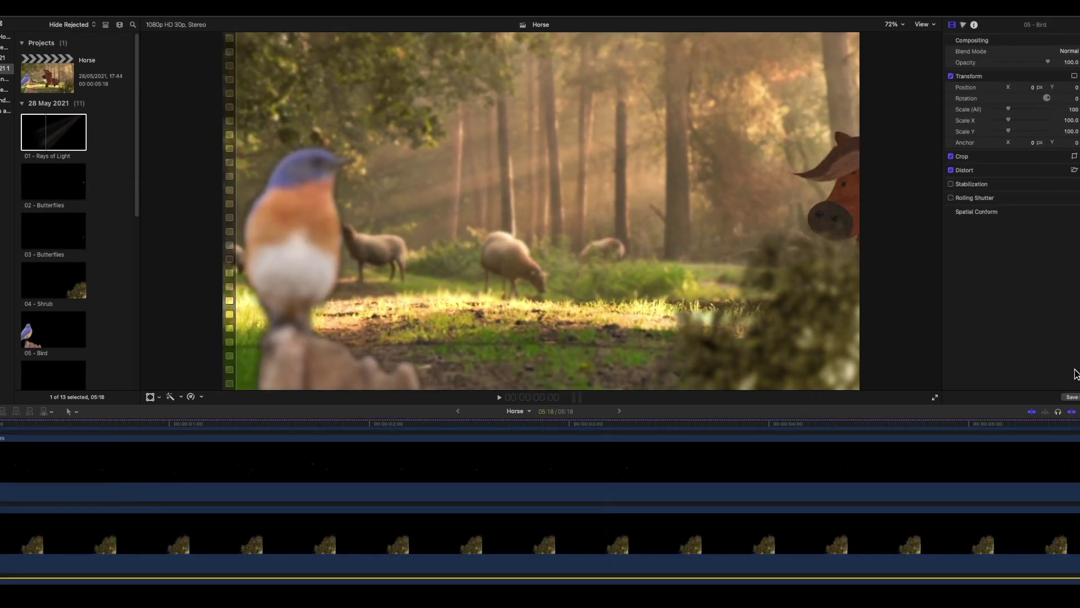
click(1079, 411)
click(978, 486)
drag(325, 309, 326, 307)
key(space)
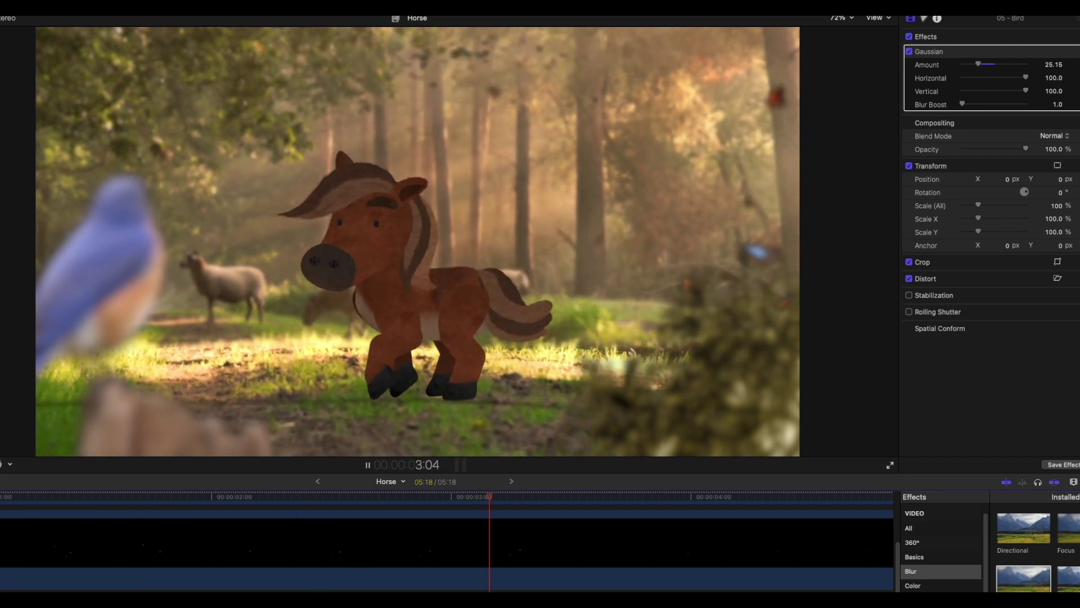
key(space)
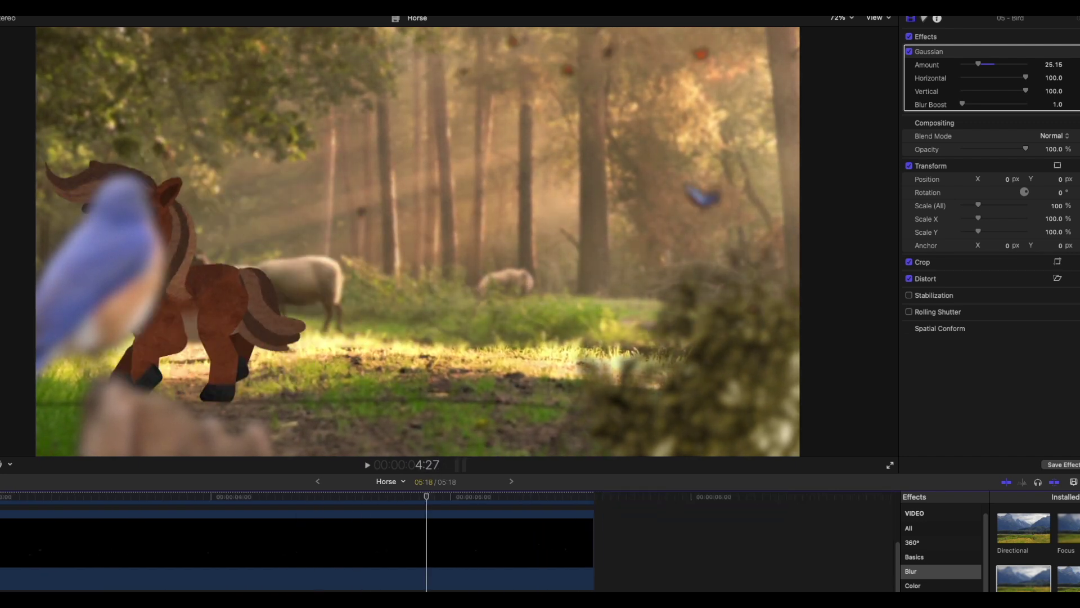
- Export the Horse project as a Master File named Horse FCPX in the ScreenCapture folder, replacing the existing file
click(24, 19)
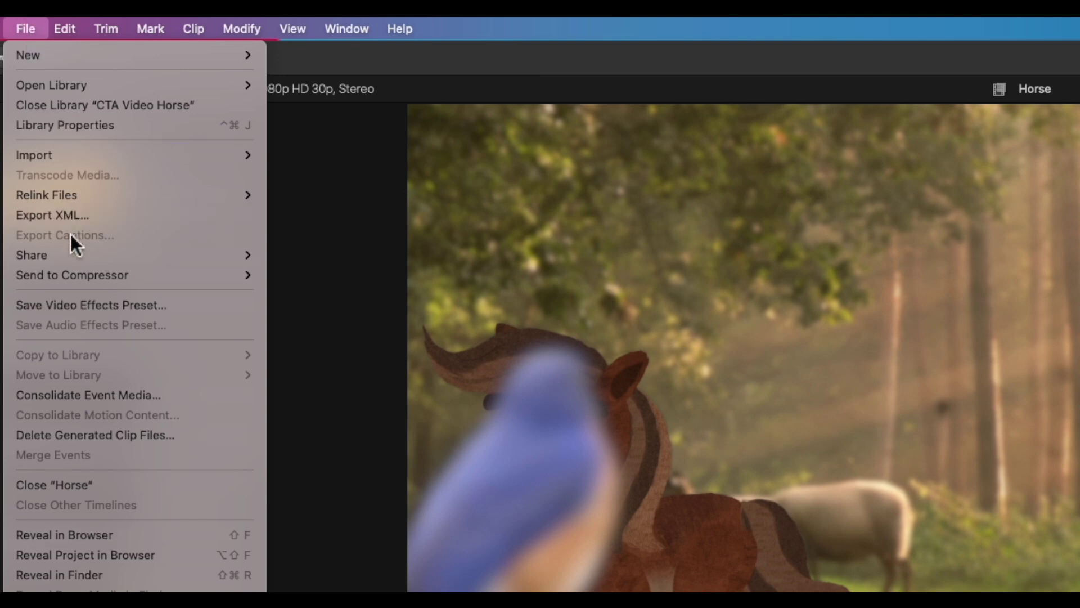
mouse_move(69, 245)
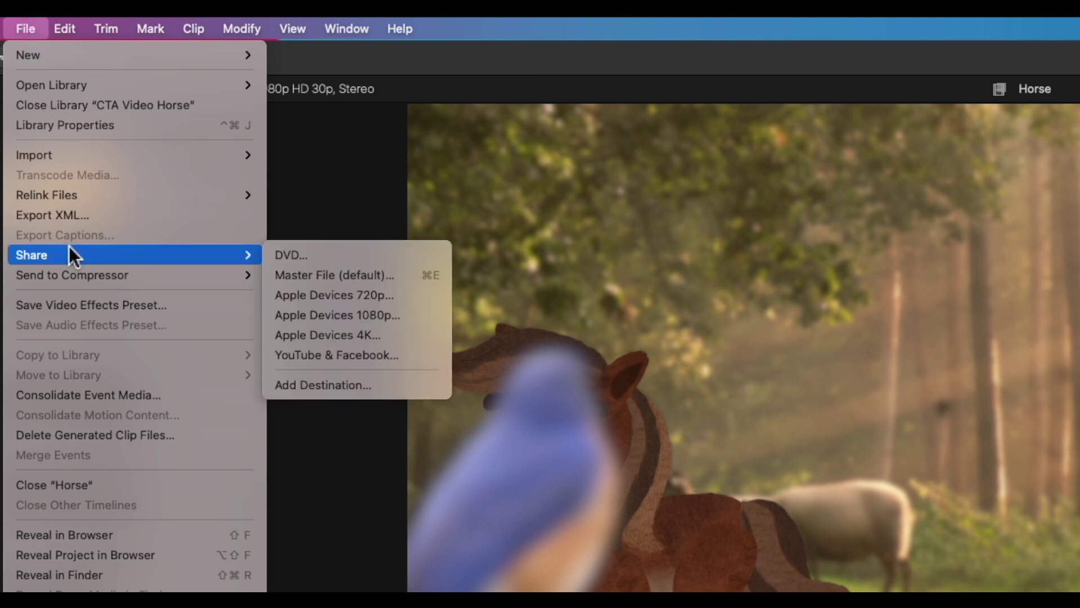
click(316, 265)
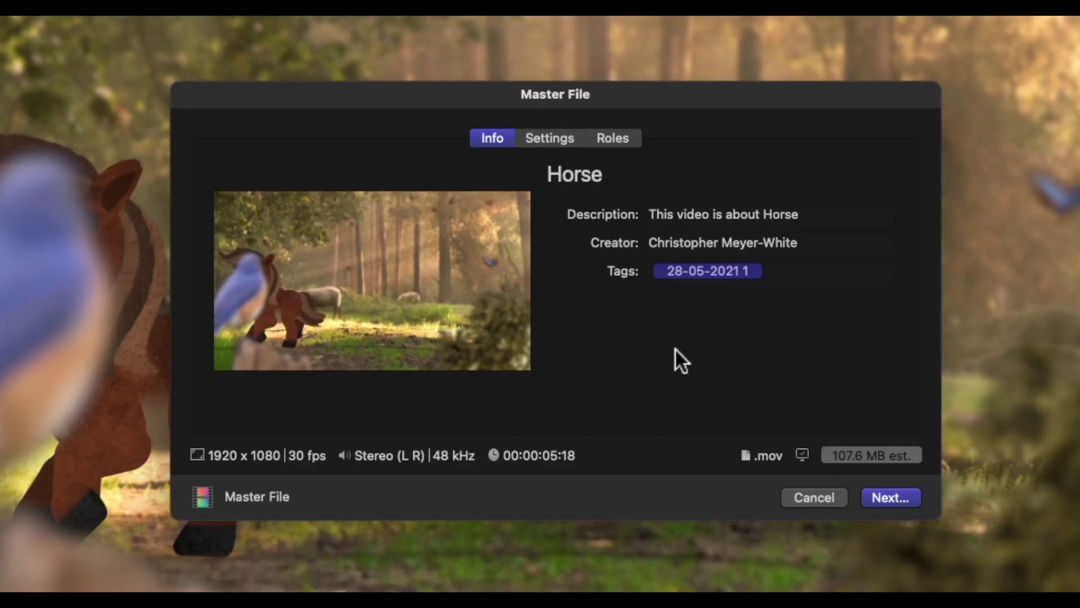
click(910, 496)
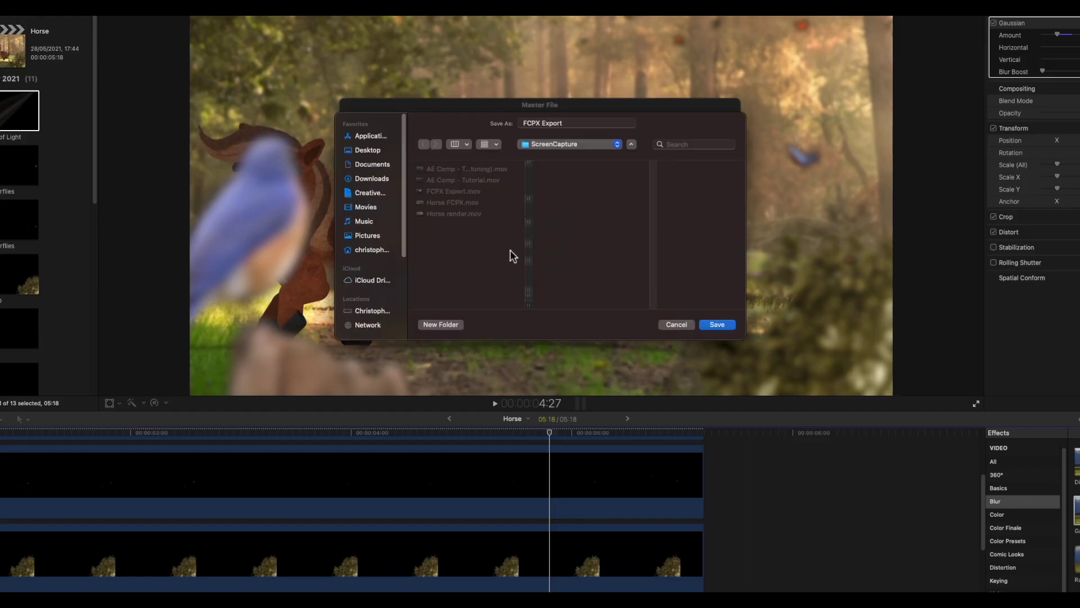
click(452, 202)
click(717, 324)
click(579, 262)
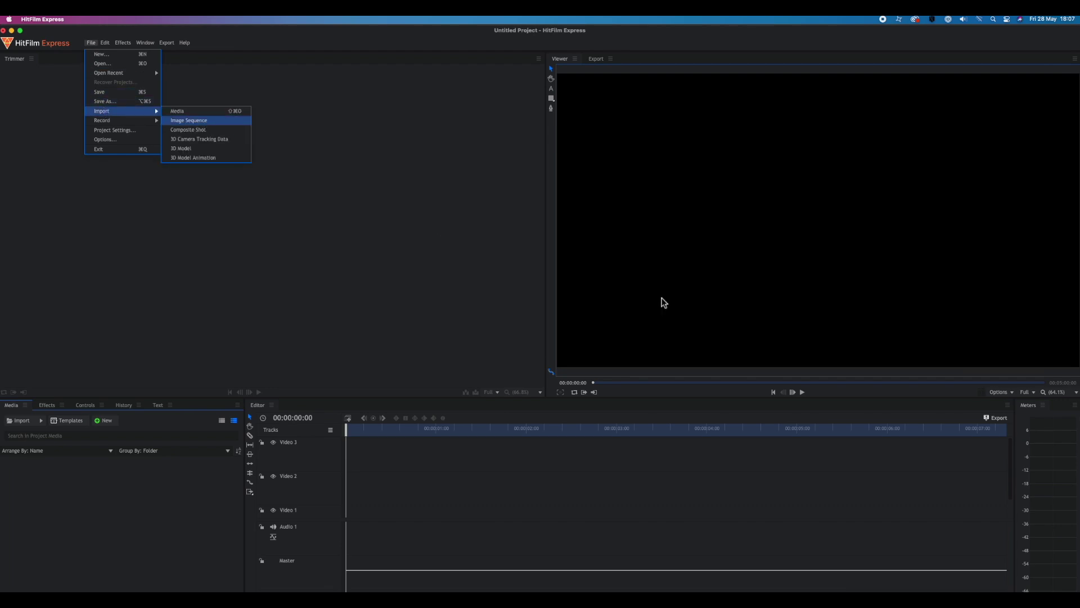
- Switch to HitFilm Express and import the 01 - Rays of Light PNG image sequence from the Image Seq folder
key(super+i)
click(557, 150)
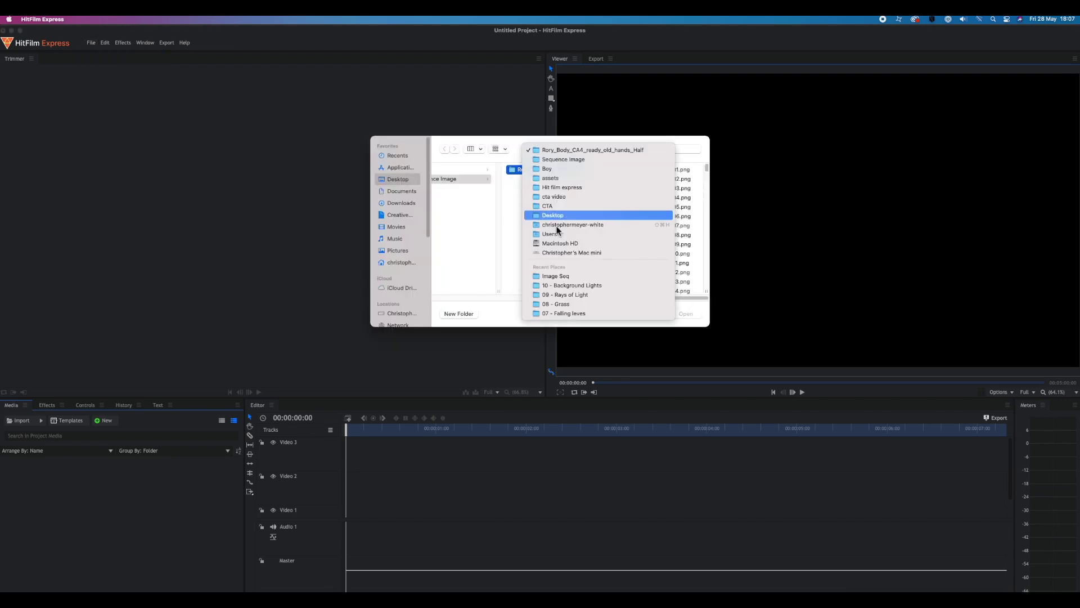
click(567, 277)
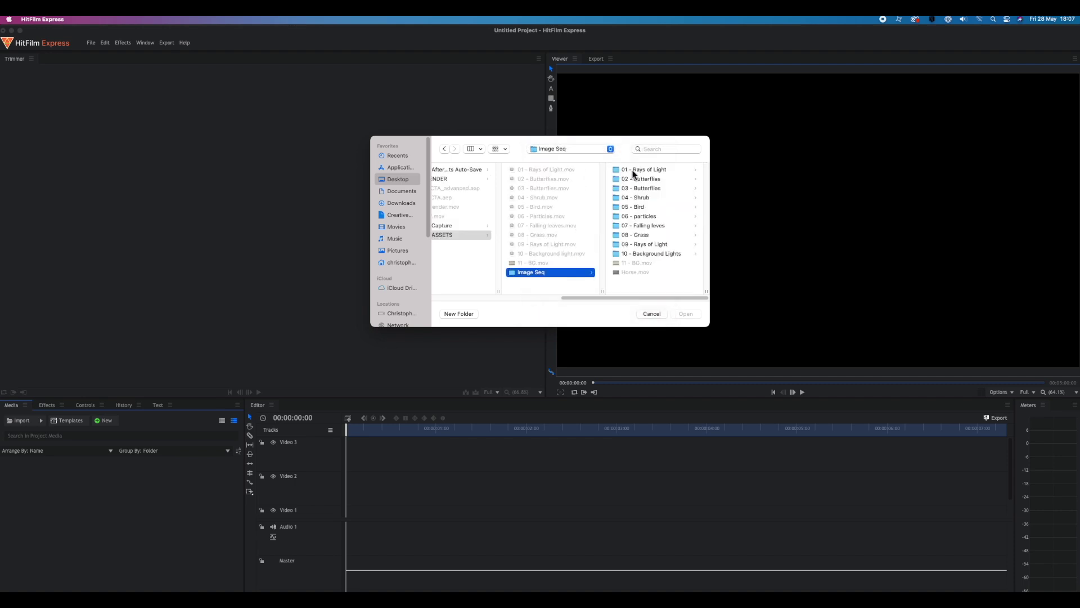
click(634, 172)
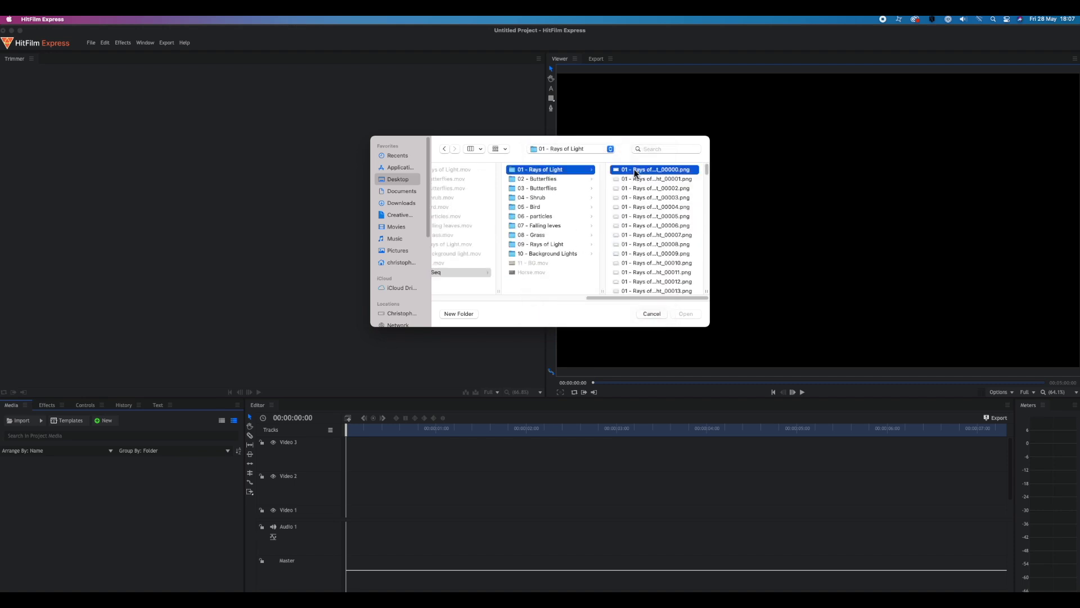
double_click(634, 170)
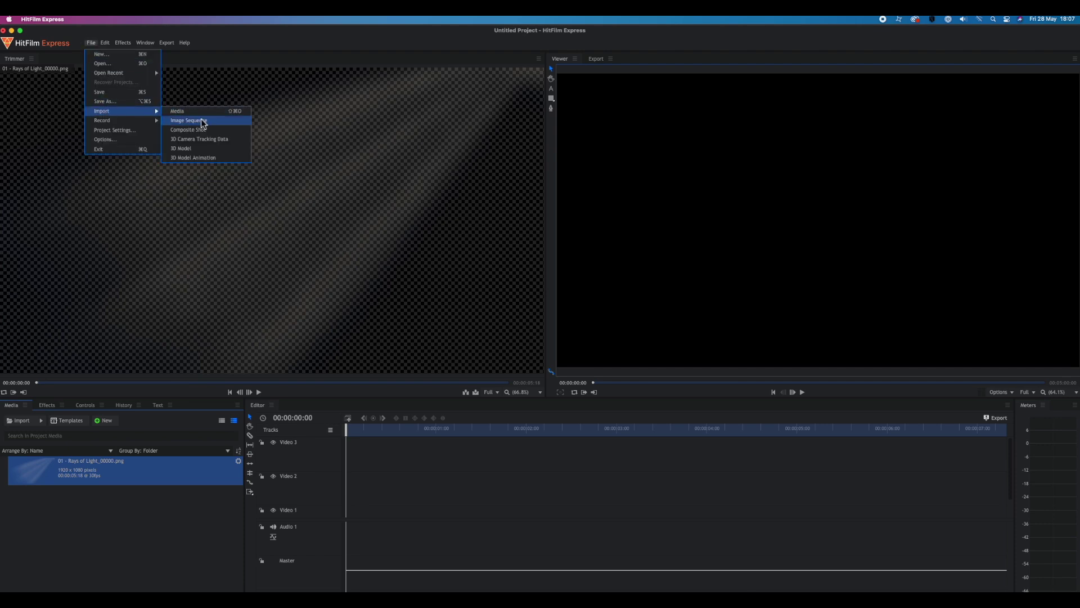
- Import the 02 - Butterflies and 03 - Butterflies image sequences
click(205, 121)
double_click(589, 180)
click(188, 120)
double_click(598, 224)
- Import the 04 - Shrub and 05 - Bird image sequences from the Image Seq folder
click(189, 120)
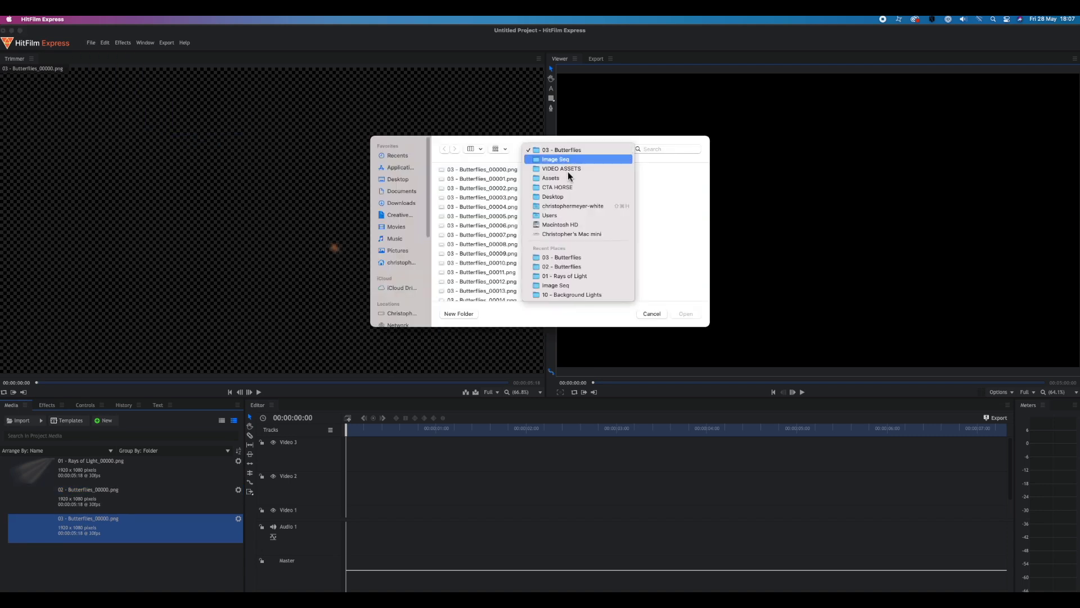
double_click(634, 197)
click(90, 42)
mouse_move(113, 111)
click(189, 119)
double_click(635, 207)
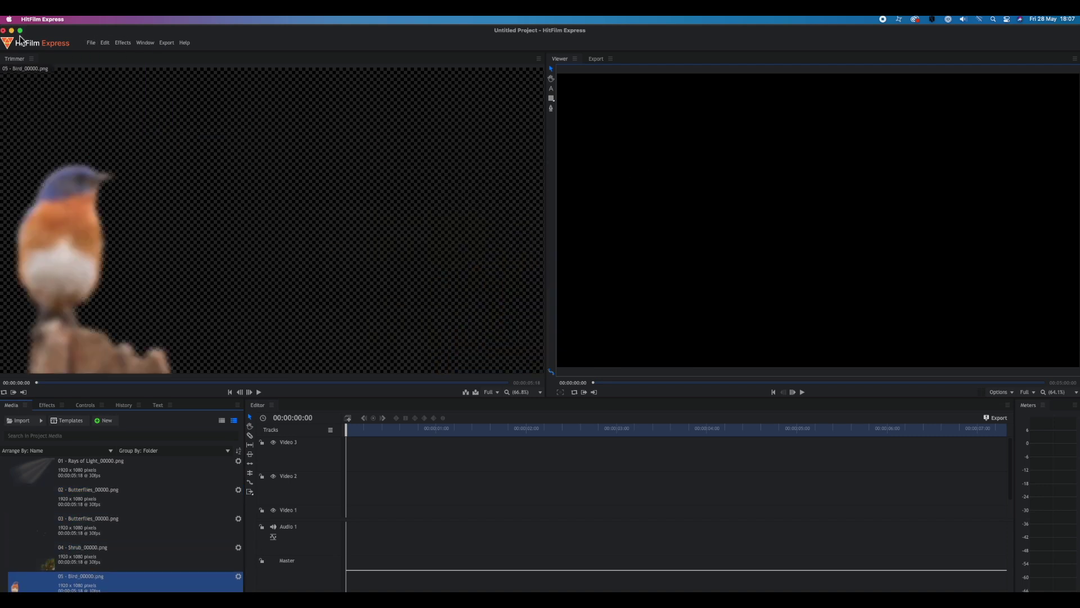
- Import the 06 - Particles and 07 - Falling leaves image sequences from the Image Seq folder
click(197, 120)
double_click(636, 218)
click(90, 43)
mouse_move(113, 111)
click(189, 120)
click(575, 148)
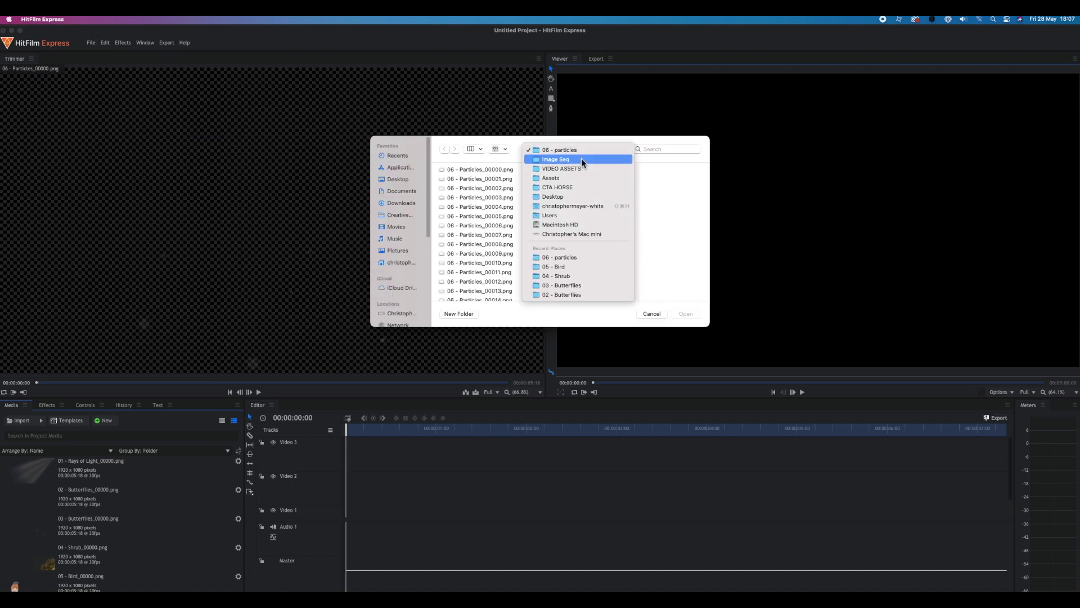
click(581, 160)
double_click(635, 225)
- Import the 08 - Grass and 09 - Rays of Light image sequences from the Image Seq folder
click(90, 43)
click(189, 120)
double_click(635, 235)
click(91, 43)
click(188, 119)
double_click(645, 246)
- Import the image sequence from the 10 - Background Lights folder
click(91, 43)
click(188, 120)
drag(574, 145, 571, 155)
click(571, 158)
click(579, 170)
double_click(649, 264)
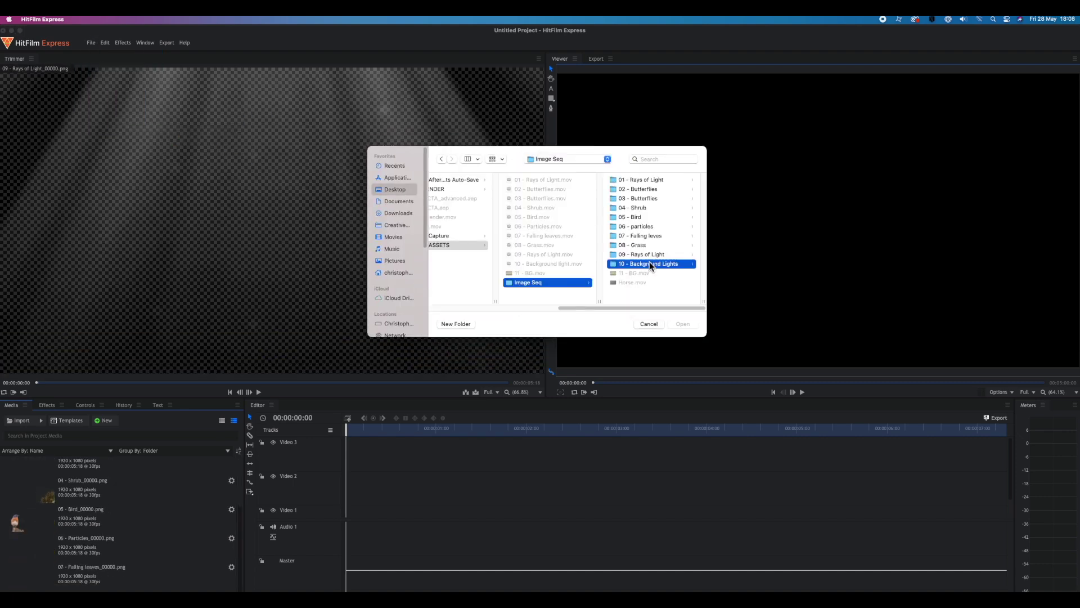
click(91, 42)
mouse_move(113, 111)
click(188, 120)
double_click(650, 262)
- Import the 11 - BG.mov and Horse.mov video files as regular media
click(90, 42)
click(189, 120)
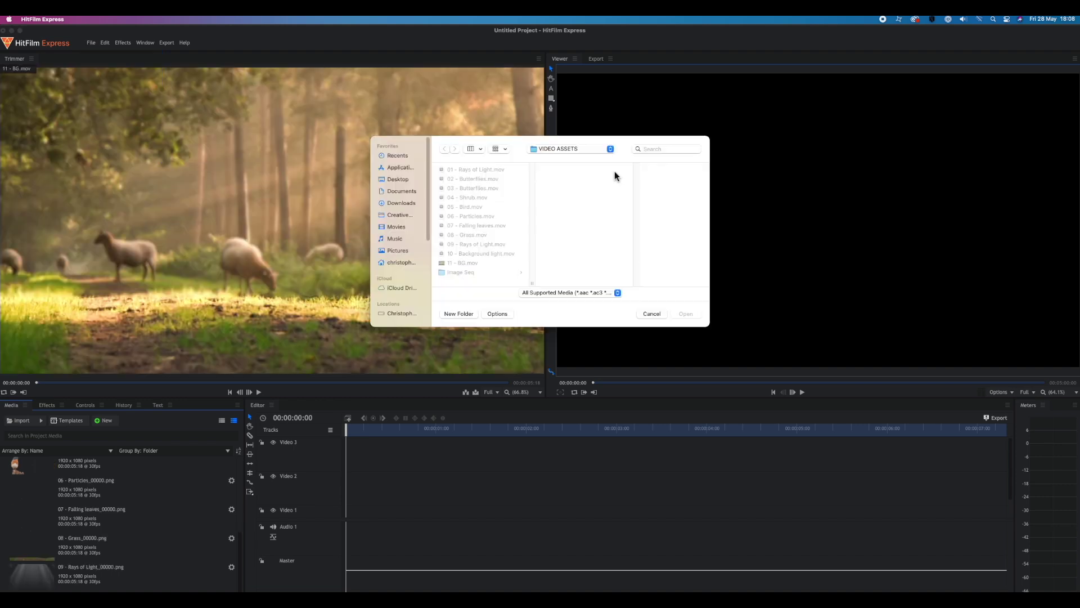
click(568, 151)
click(591, 171)
click(596, 170)
click(586, 179)
double_click(636, 169)
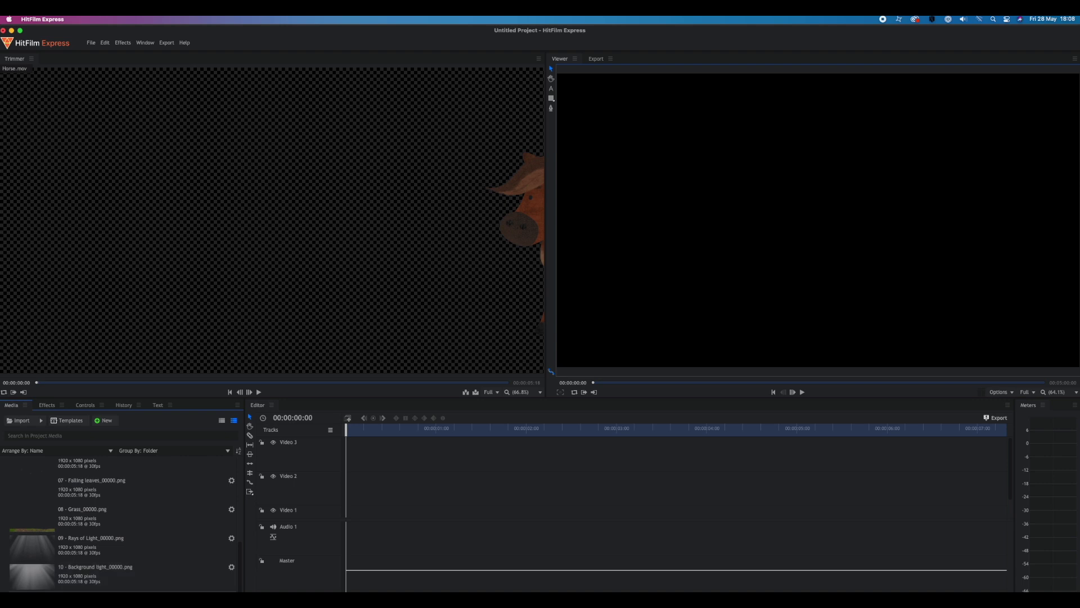
- Place 11 - BG.mov on the Video 1 track at the start of the timeline
click(90, 590)
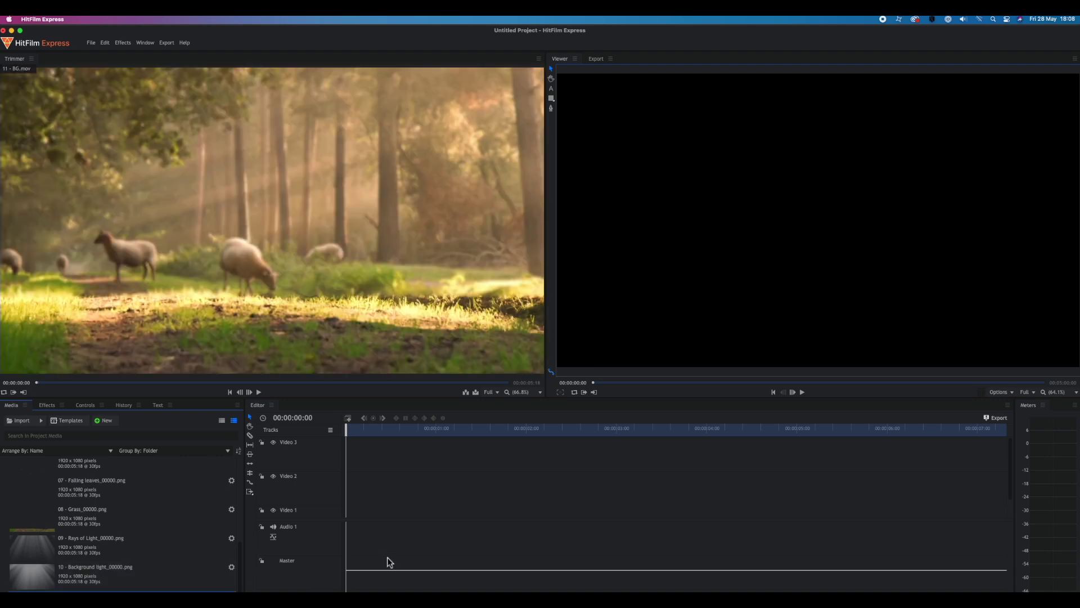
drag(387, 562, 344, 489)
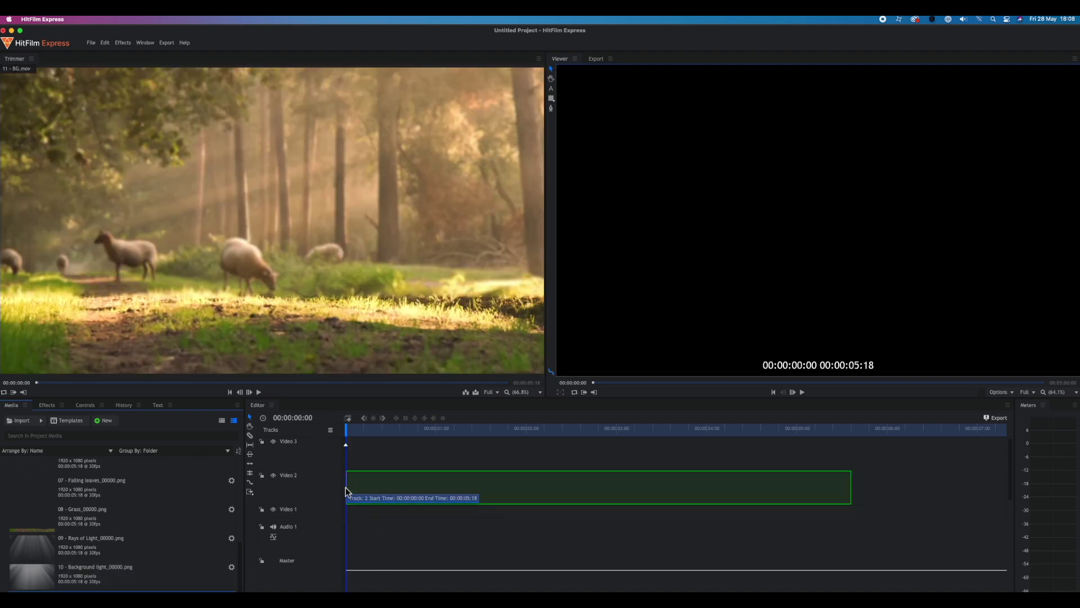
drag(344, 492, 344, 510)
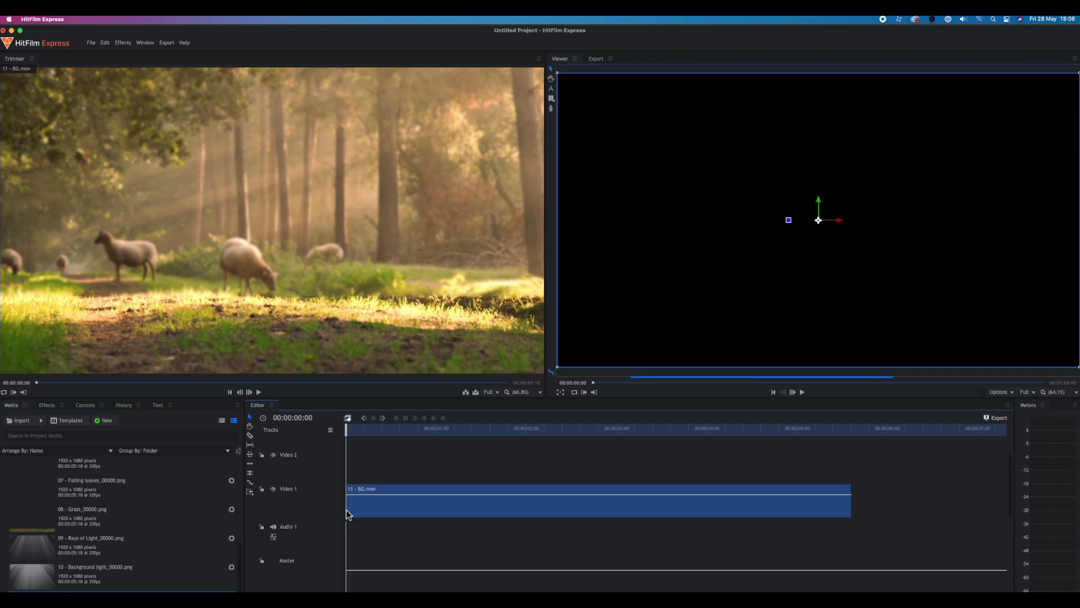
- Place 10 - Background light on Video 2 and 09 - Rays of Light on Video 3, both starting at the beginning of the timeline
drag(40, 578, 349, 475)
click(394, 428)
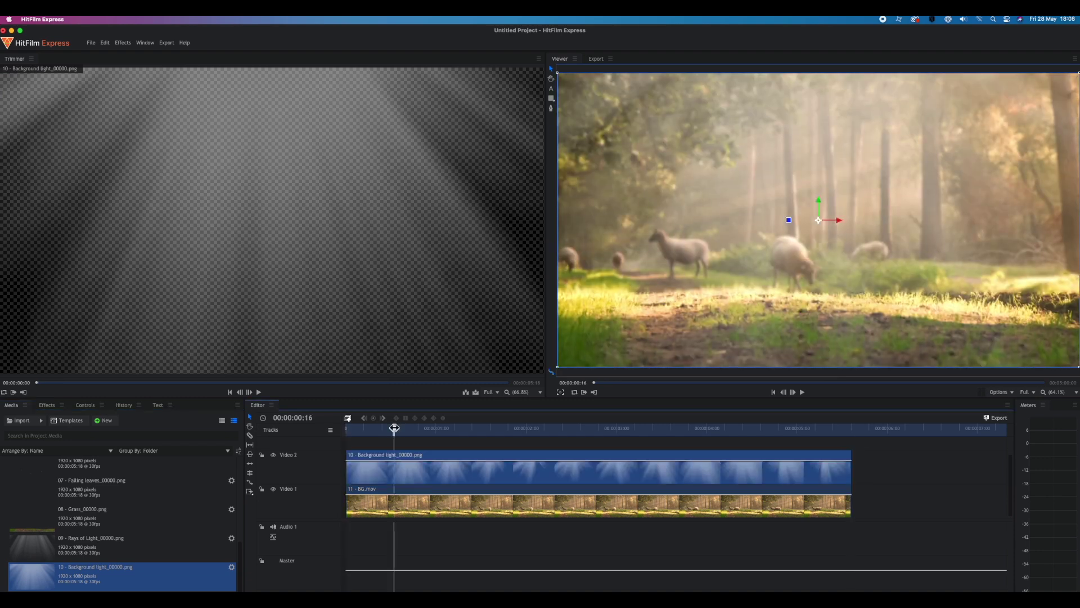
click(59, 548)
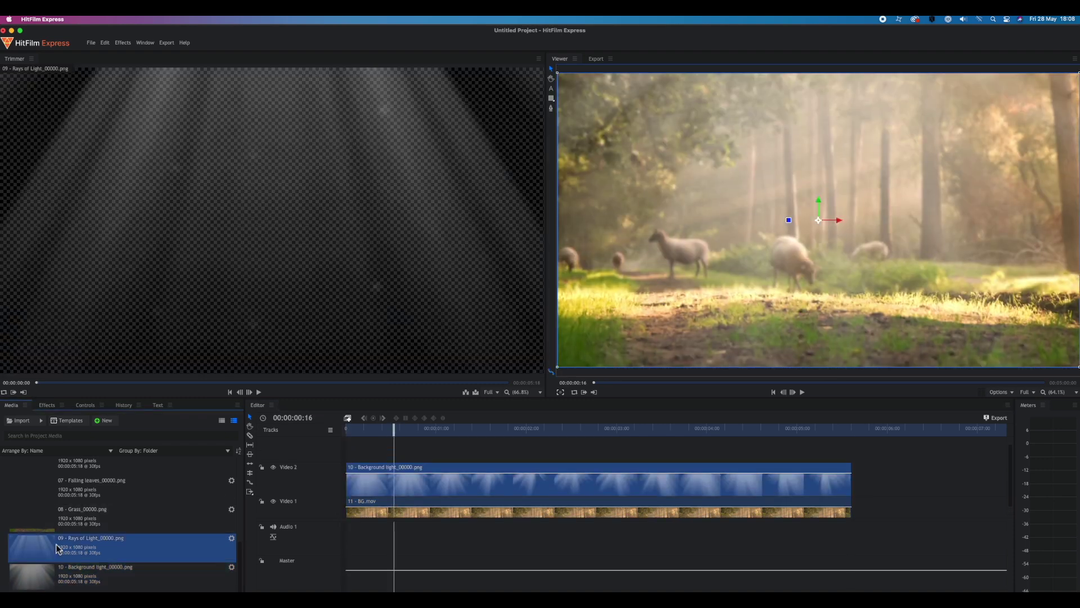
drag(32, 548, 347, 462)
drag(439, 429, 342, 430)
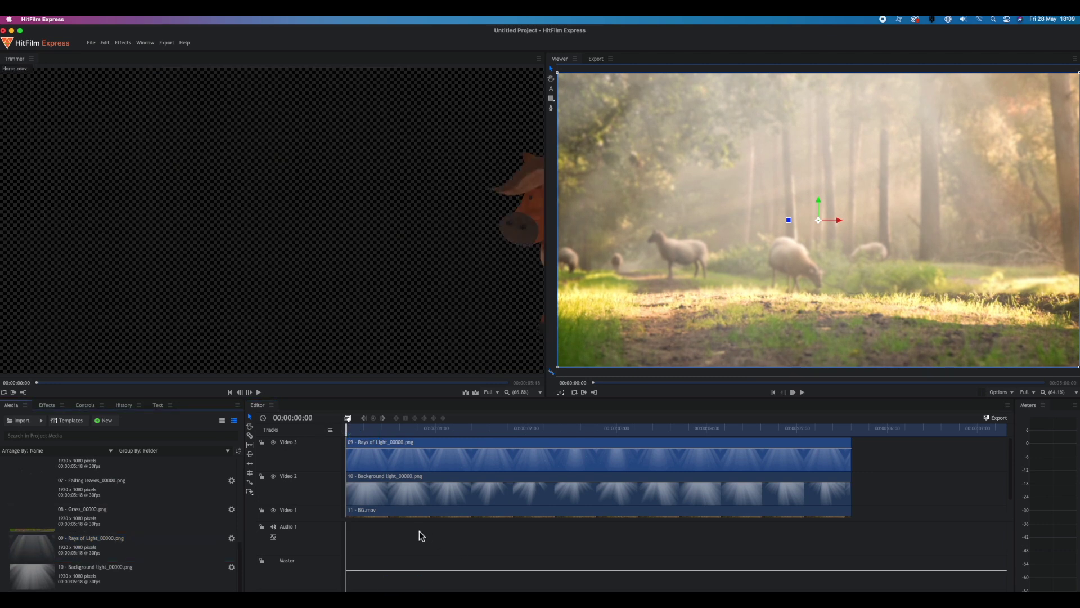
- Place Horse.mov on a new Video 4 track and stack the 08 - Grass sequence above it, both at the timeline start
drag(314, 467, 347, 446)
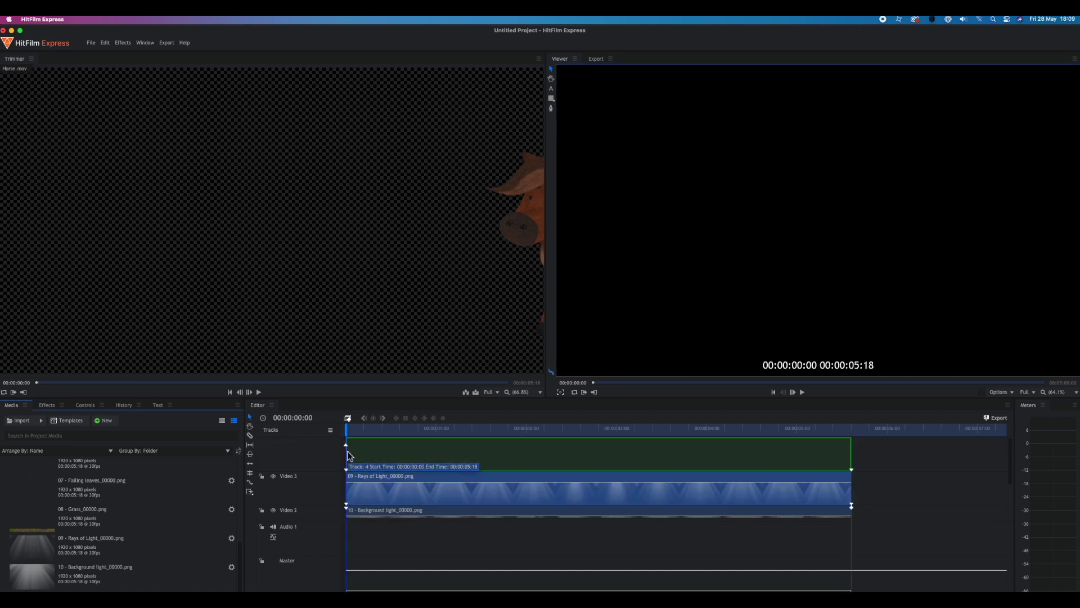
drag(348, 456, 349, 457)
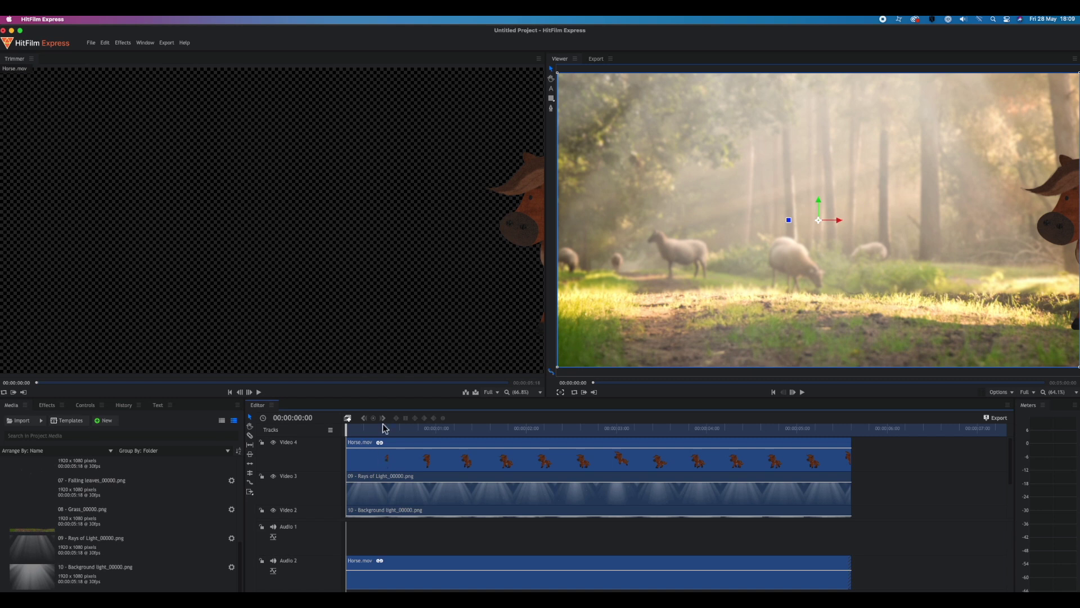
drag(81, 514, 349, 437)
mouse_move(350, 429)
mouse_down()
mouse_move(440, 429)
mouse_move(347, 430)
mouse_up()
- Stack 07 - Falling leaves, the 06 sequence and 05 - Bird on new tracks above the grass, aligned to the timeline start
scroll(104, 531, up, 3)
drag(103, 545, 353, 439)
drag(90, 519, 347, 440)
drag(135, 491, 348, 442)
mouse_move(348, 429)
mouse_down()
mouse_move(407, 429)
mouse_move(346, 429)
mouse_up()
- Stack 04 - Shrub, 03 - Butterflies, 02 - Butterflies and 01 - Rays of Light as the uppermost tracks, starting at time zero
scroll(120, 510, up, 2)
drag(115, 525, 346, 441)
drag(85, 495, 360, 445)
drag(84, 467, 348, 433)
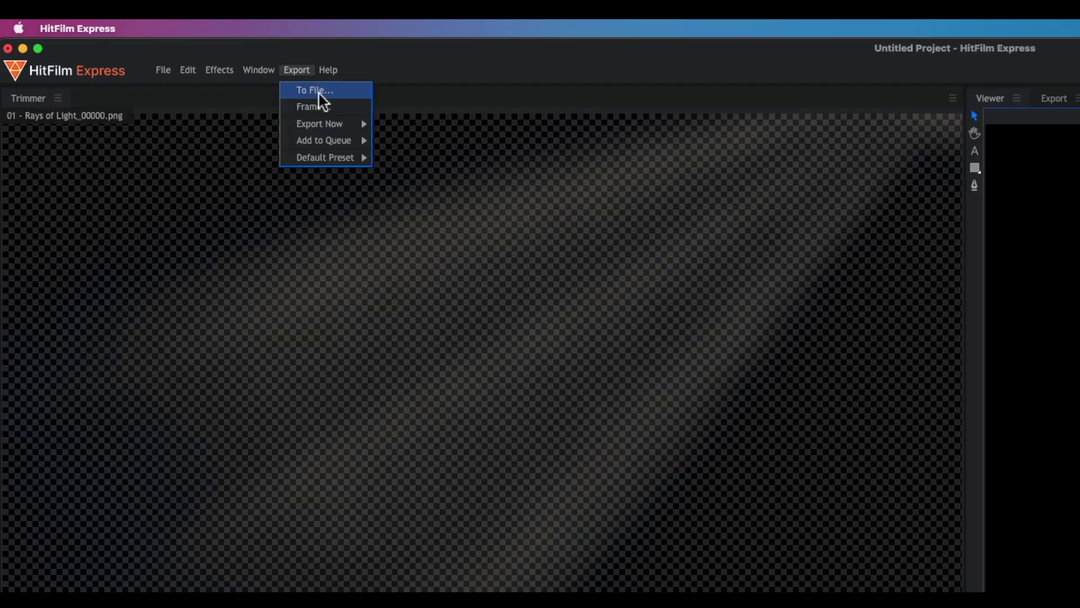
- Export the timeline to a file named Horse Hit Film.mp4
click(319, 92)
click(579, 195)
click(526, 253)
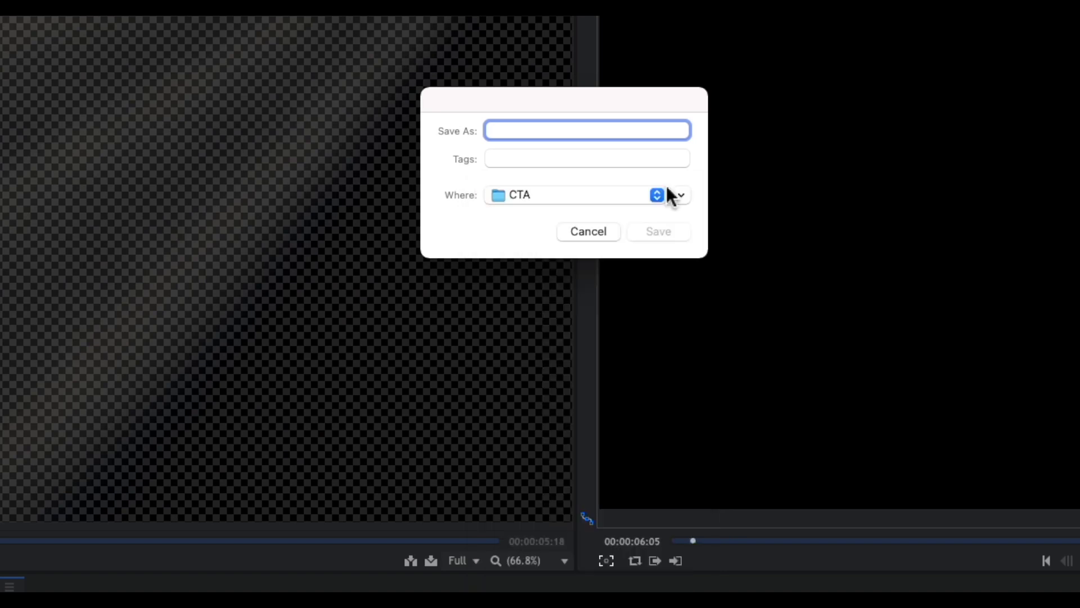
click(682, 195)
click(561, 352)
text(H)
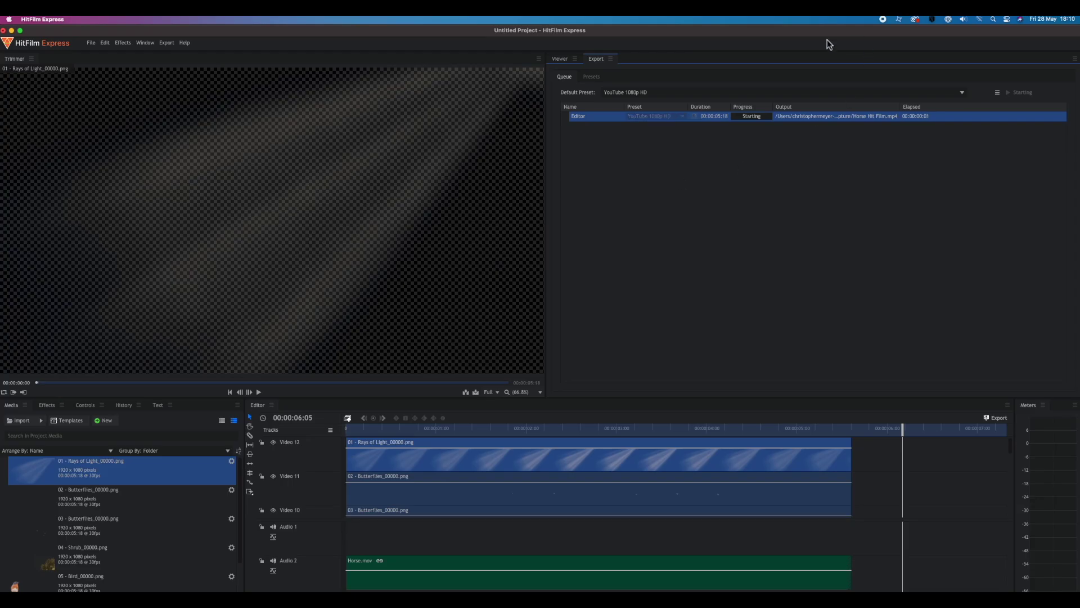